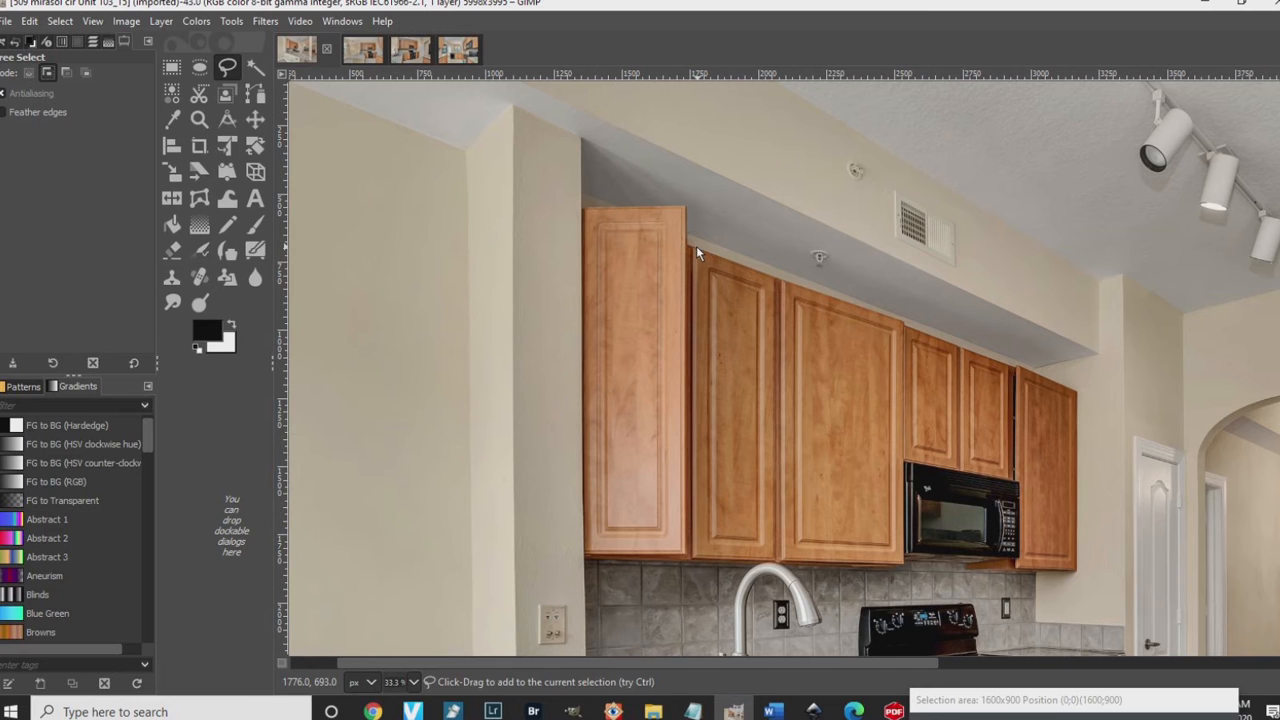
# Step: Outline the closed second upper cabinet door with a free selection and copy it
pyautogui.click(776, 277)
pyautogui.click(779, 563)
pyautogui.click(690, 561)
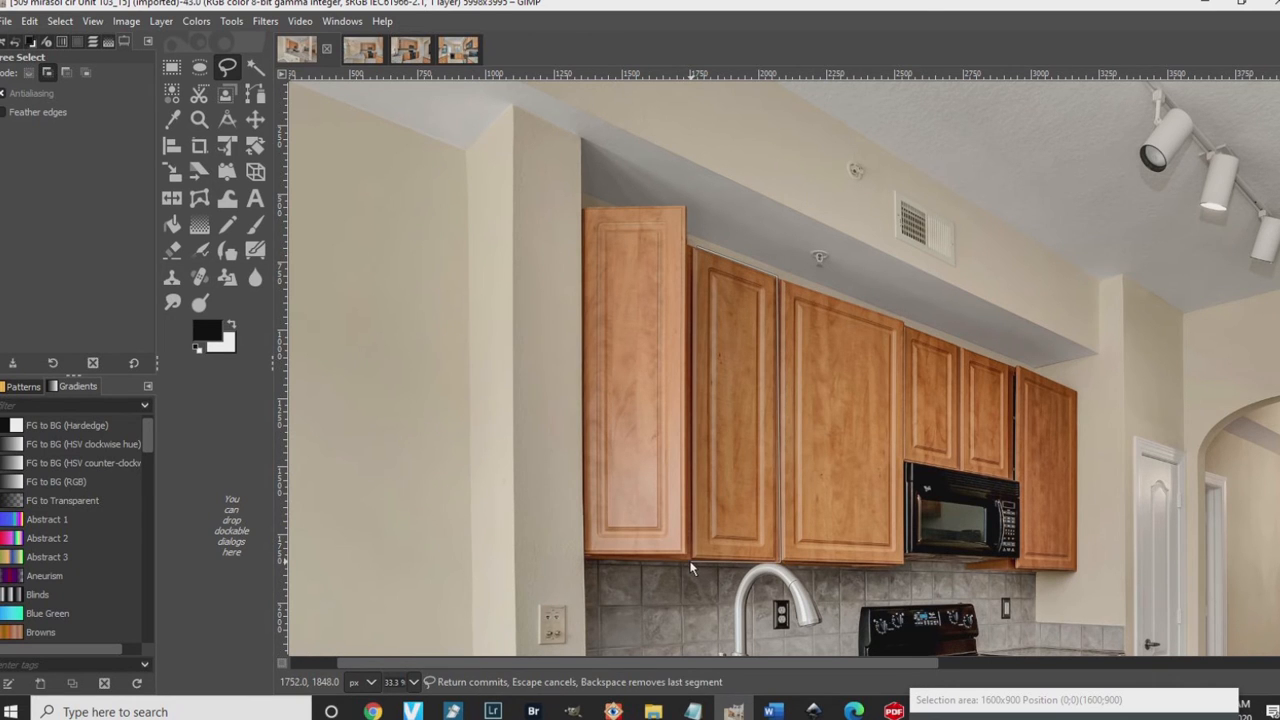
pyautogui.click(690, 245)
pyautogui.press('Return')
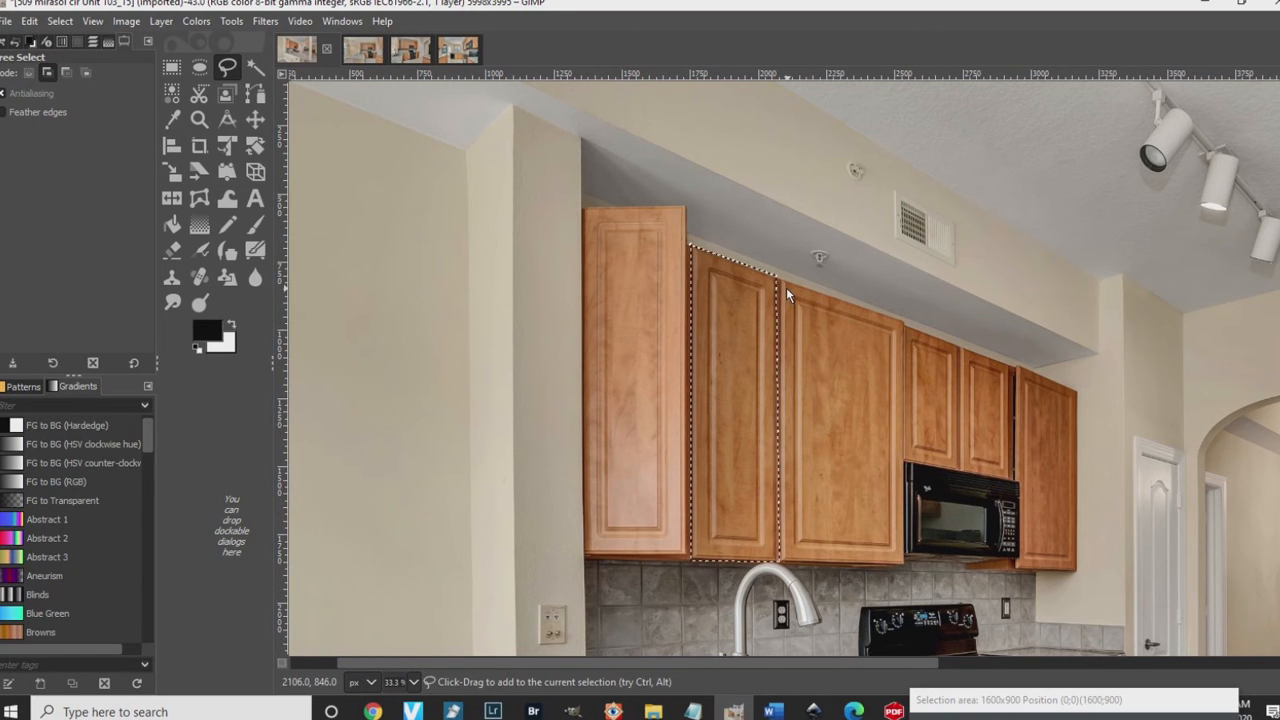
pyautogui.press('ctrl')
pyautogui.hotkey('ctrl', 'c')
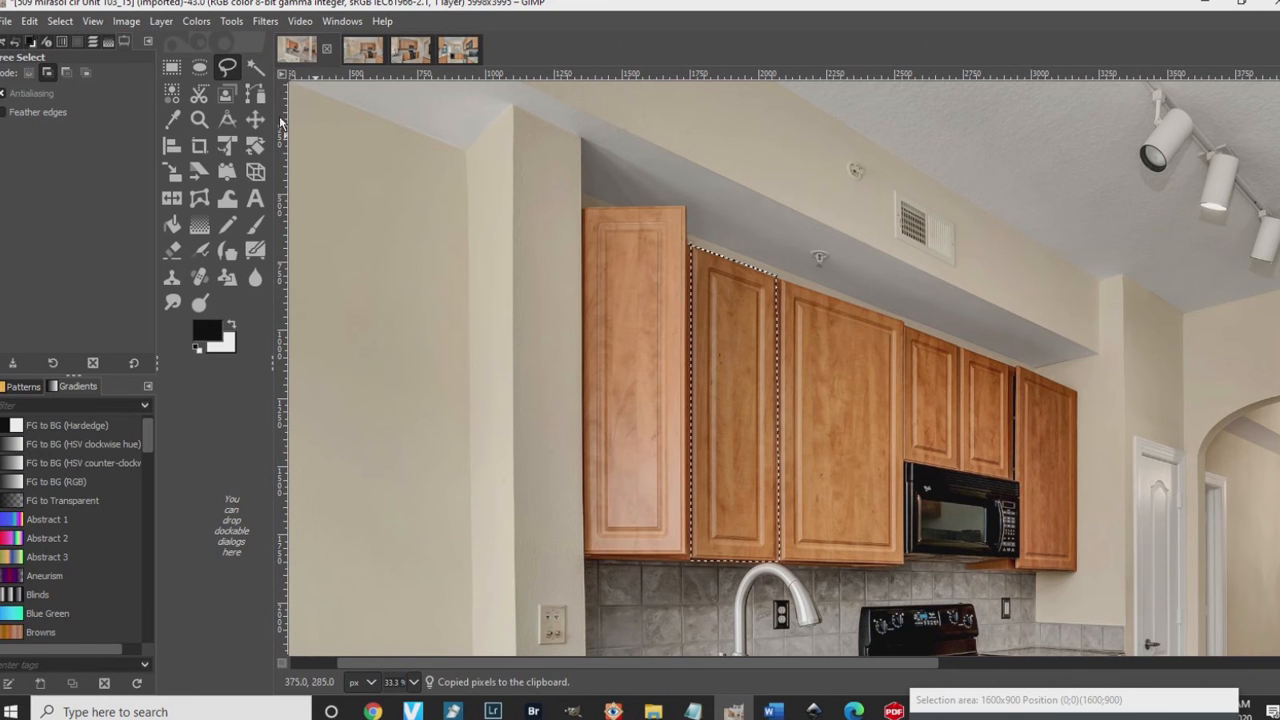
# Step: Paste the copied door as a new layer and move it over the open first cabinet door
pyautogui.click(93, 43)
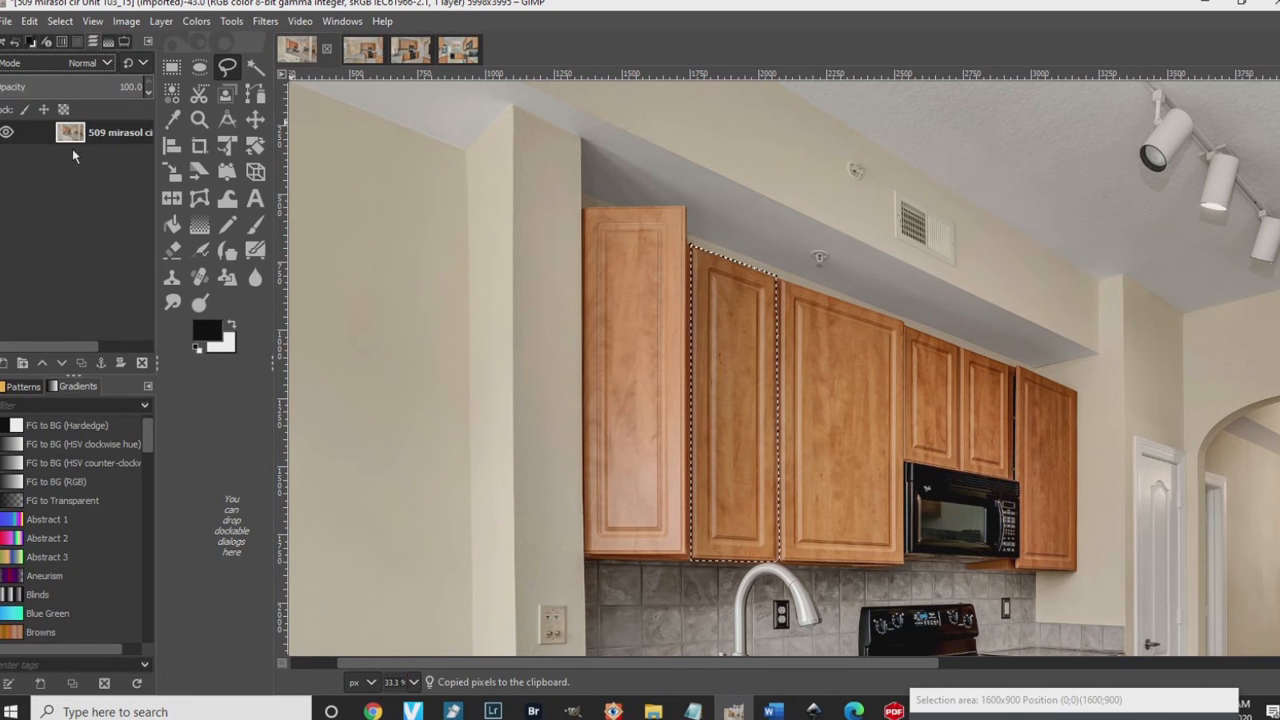
pyautogui.hotkey('ctrl', 'v')
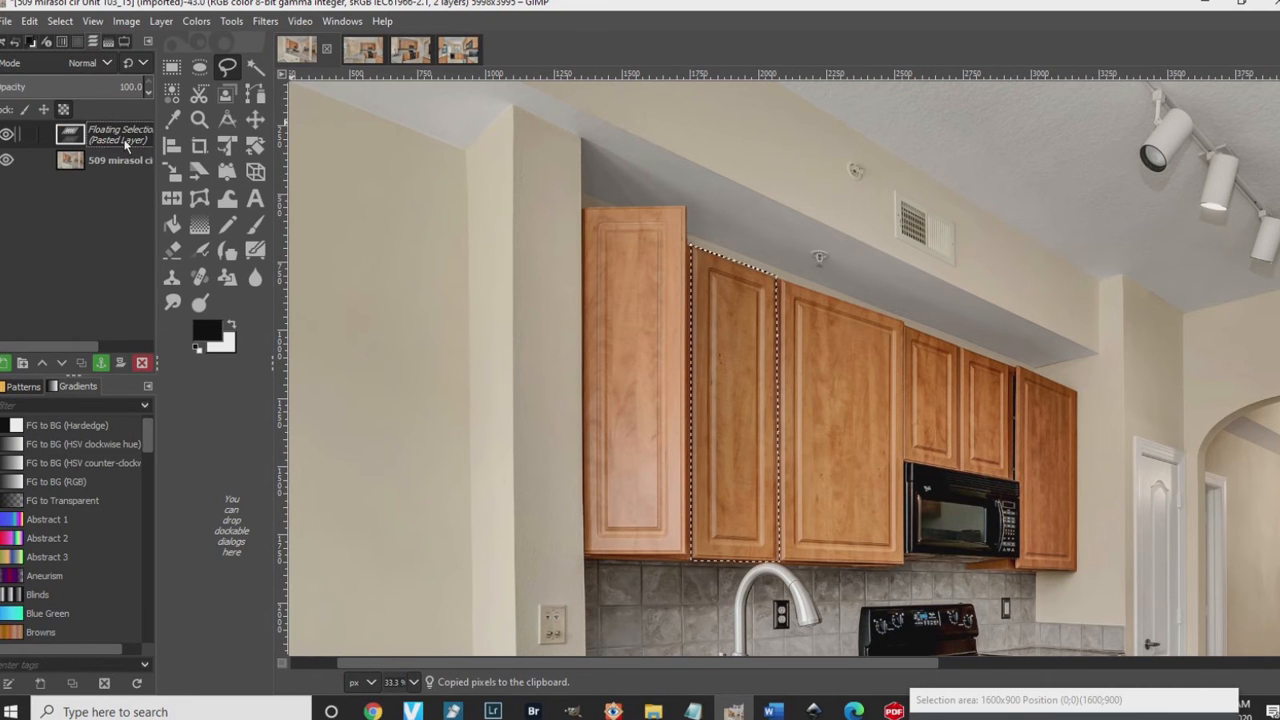
pyautogui.rightClick(108, 137)
pyautogui.click(172, 111)
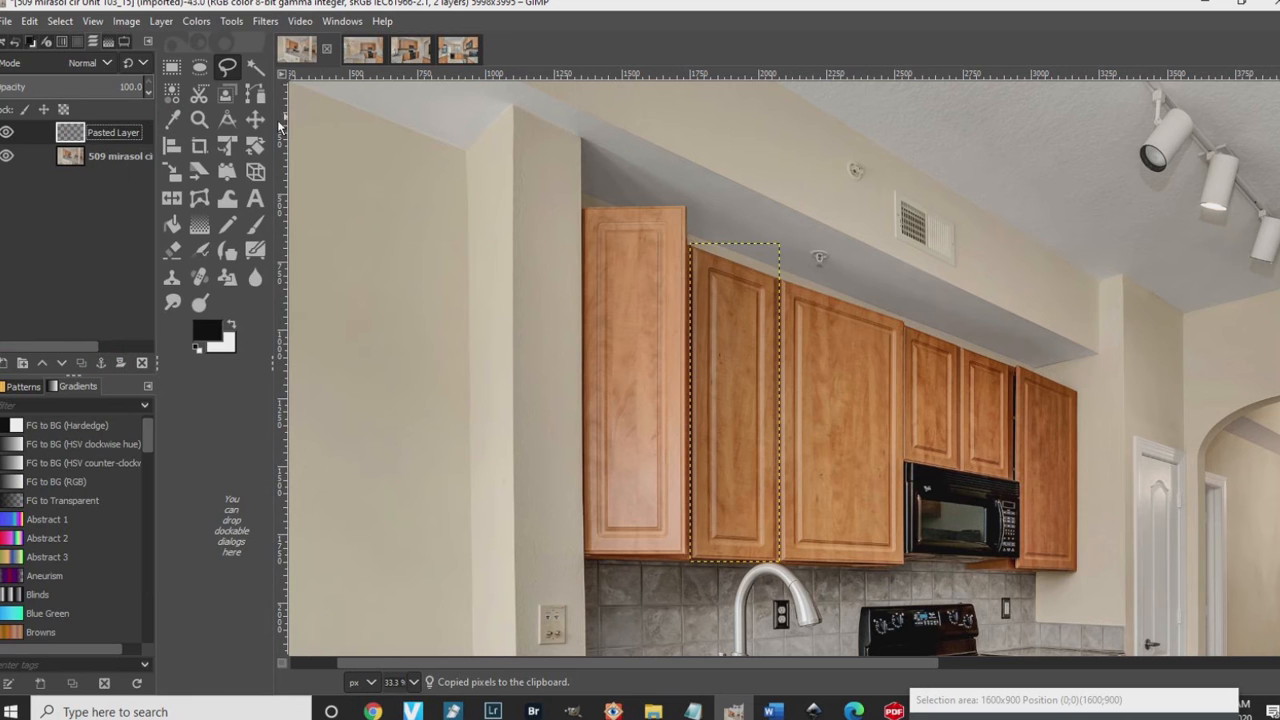
pyautogui.moveTo(751, 408); pyautogui.dragTo(646, 371)
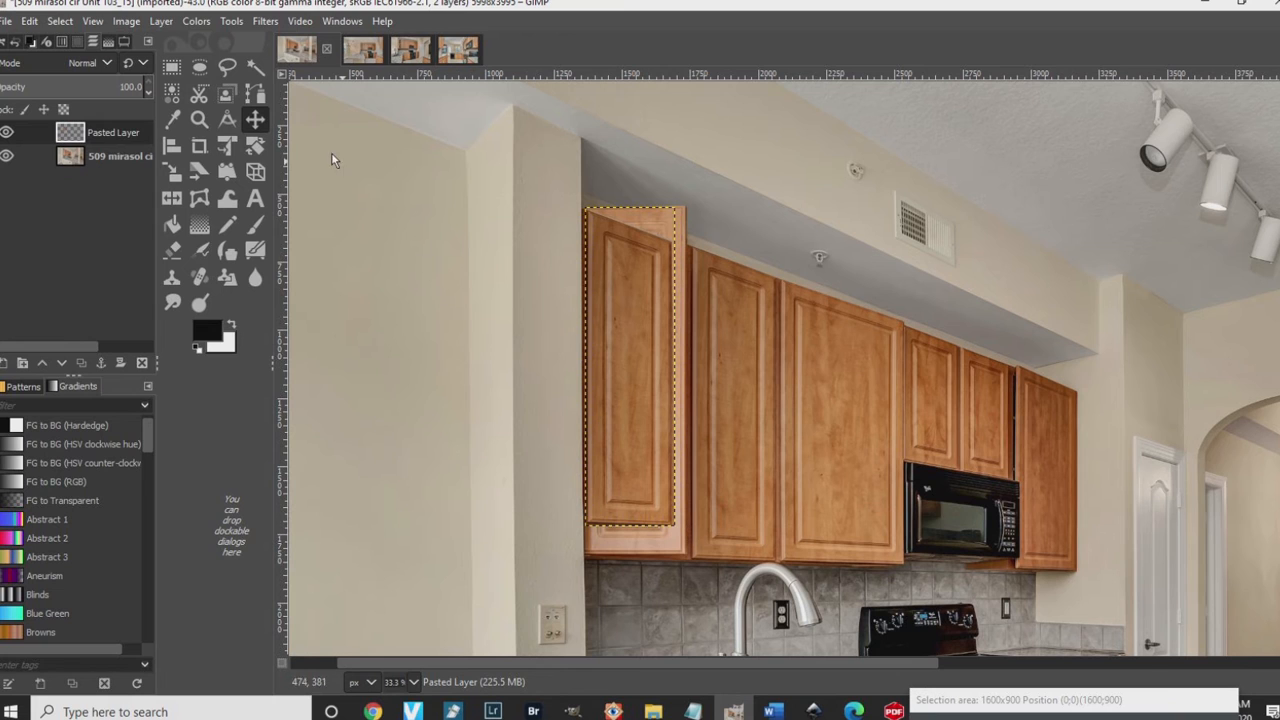
# Step: Stretch the pasted door with a four-handle transform so its corners fit the first cabinet's opening
pyautogui.click(229, 175)
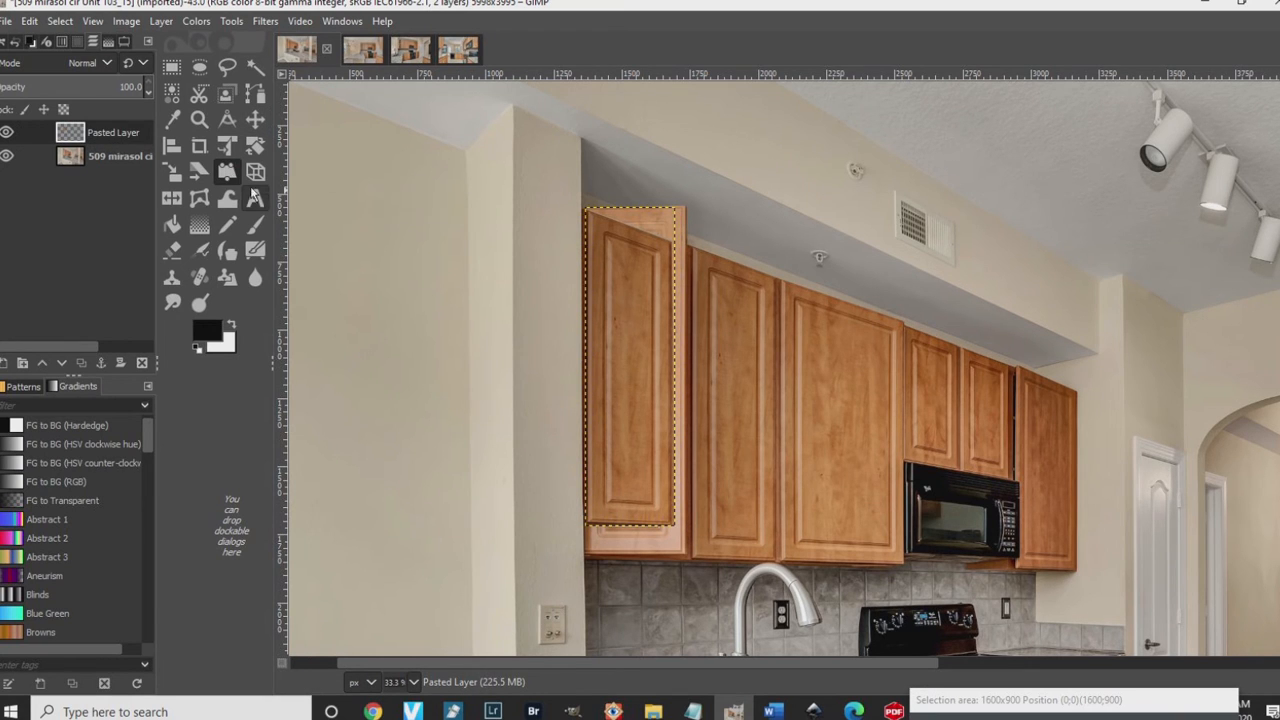
pyautogui.click(588, 214)
pyautogui.click(666, 241)
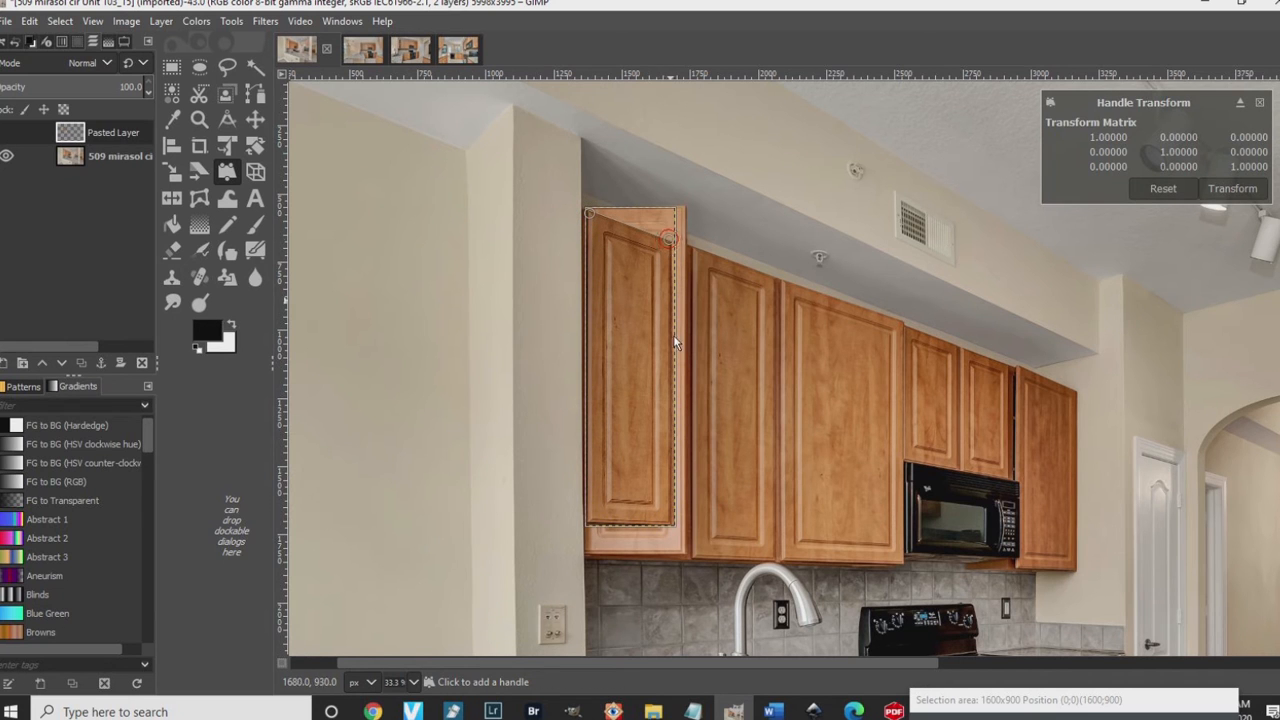
pyautogui.click(673, 525)
pyautogui.moveTo(671, 238); pyautogui.dragTo(683, 242)
pyautogui.moveTo(681, 523); pyautogui.dragTo(688, 556)
pyautogui.moveTo(595, 522); pyautogui.dragTo(595, 556)
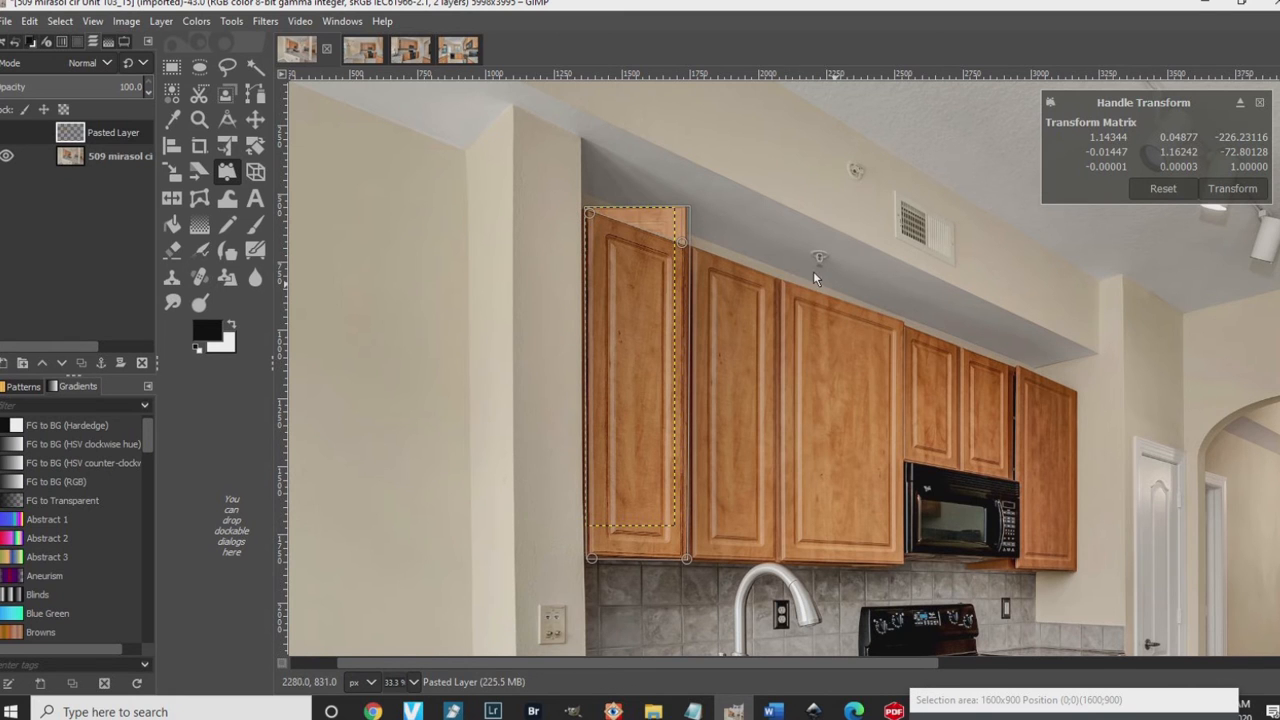
pyautogui.moveTo(681, 242); pyautogui.dragTo(687, 242)
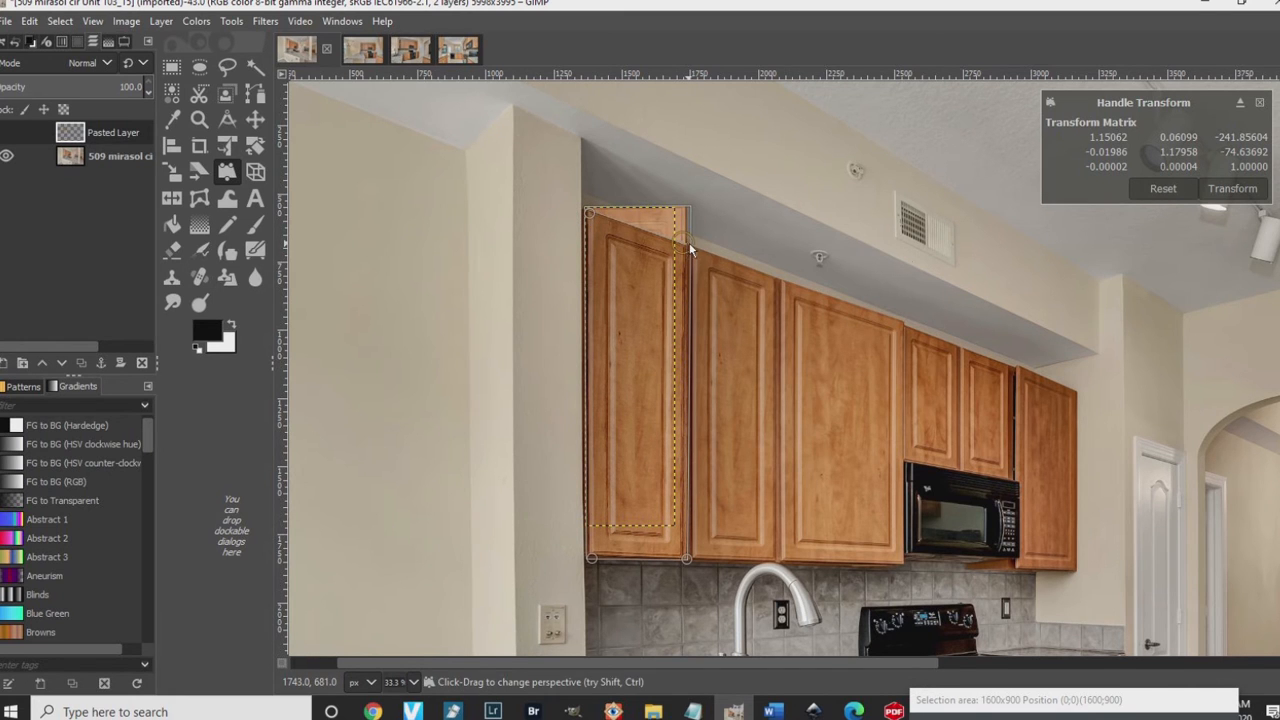
pyautogui.click(1232, 190)
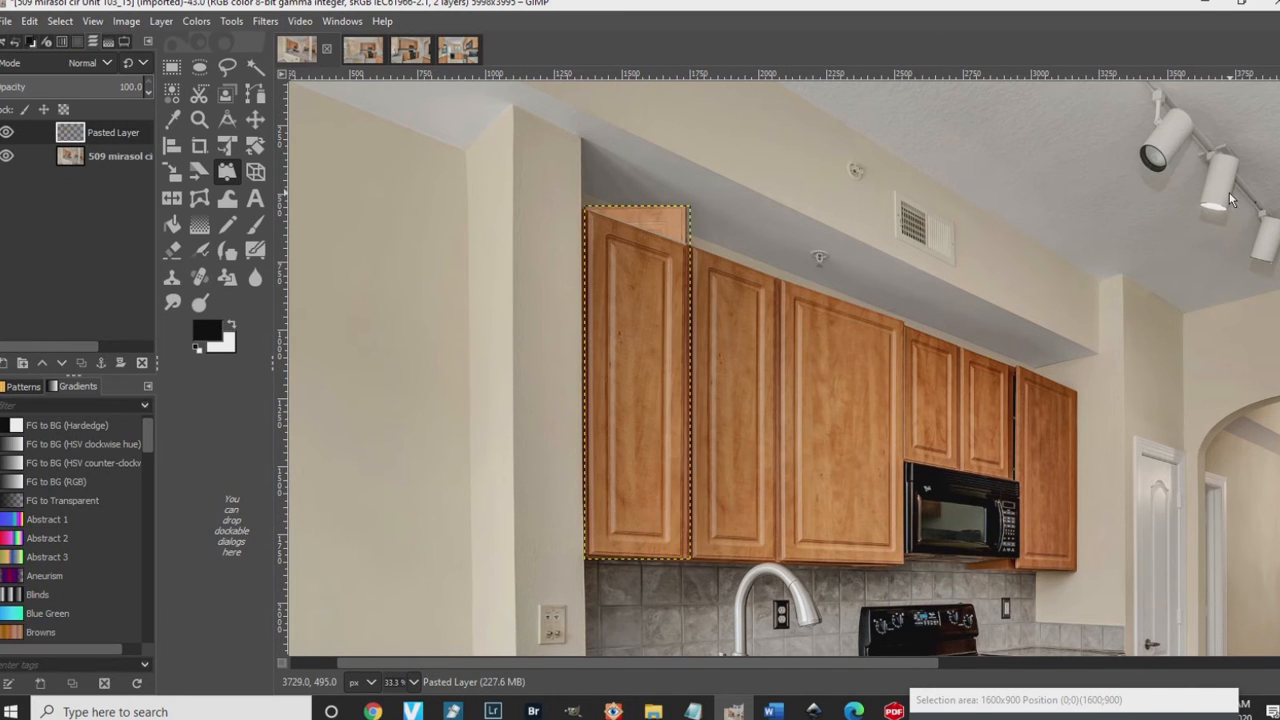
# Step: On the original photo layer, clone nearby wall and ceiling over the right part of the open door's protruding top
pyautogui.click(100, 158)
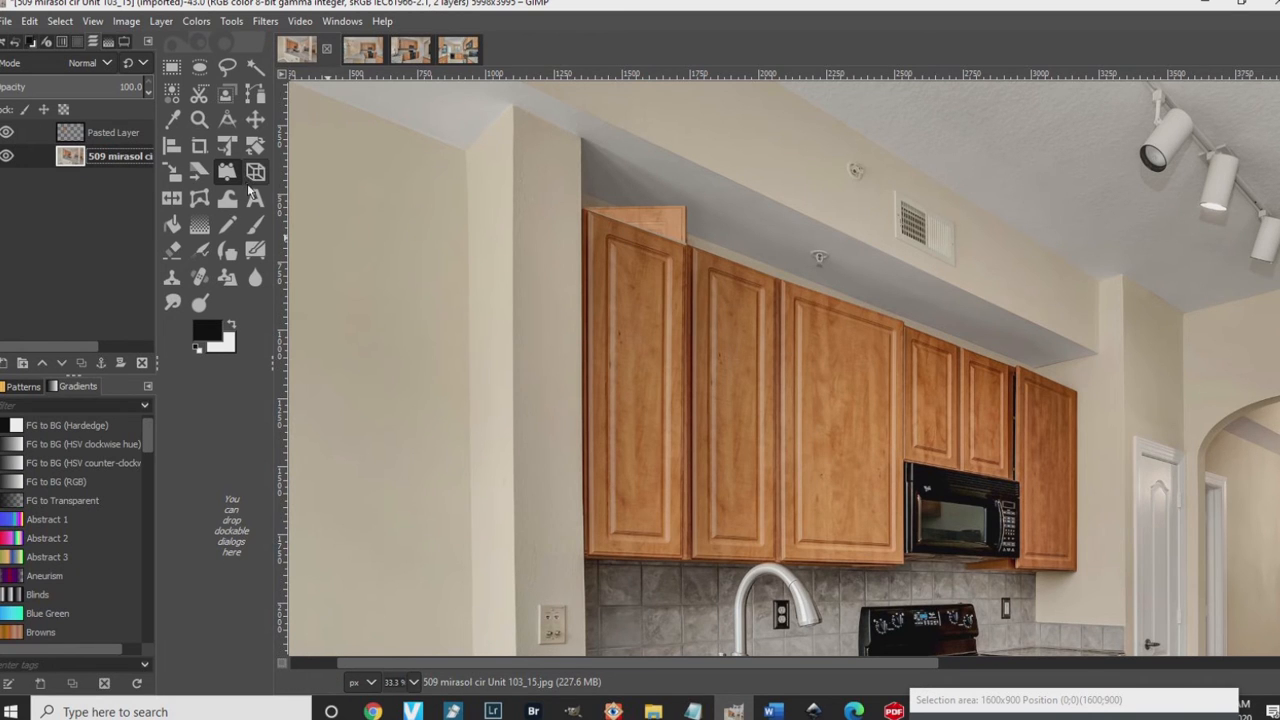
pyautogui.click(172, 277)
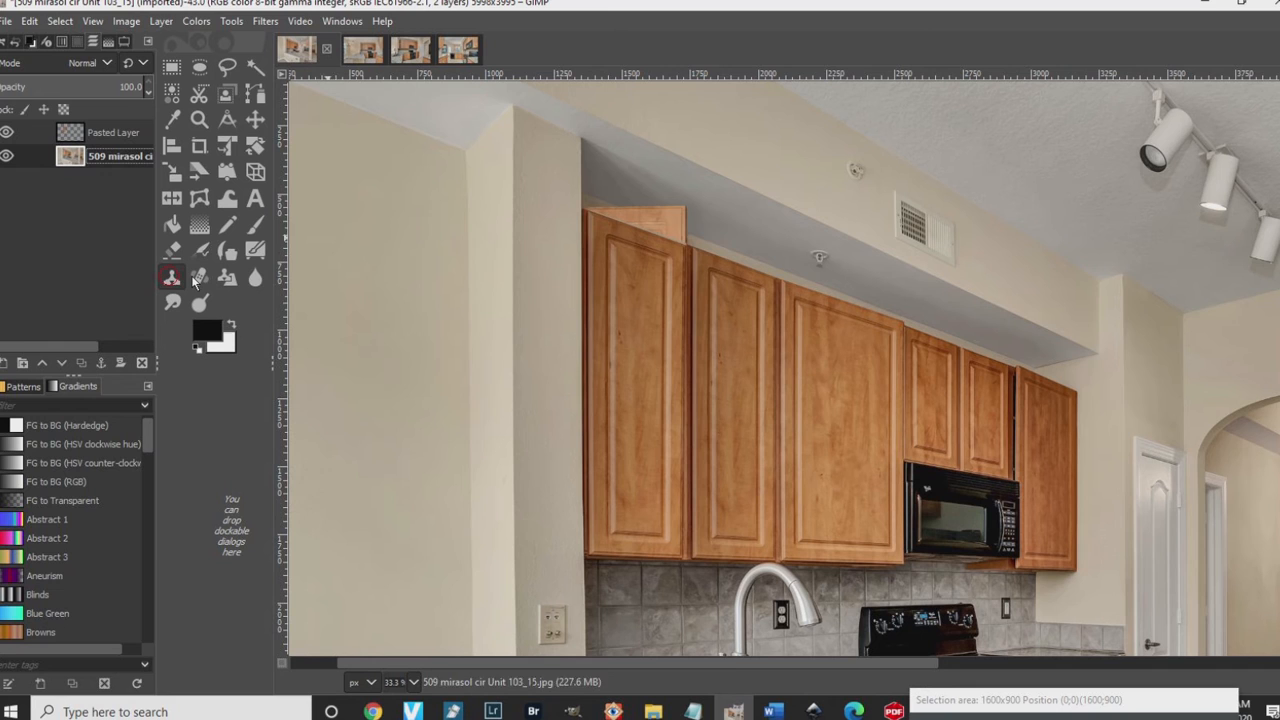
pyautogui.keyDown('ctrl'); pyautogui.click(714, 241); pyautogui.keyUp('ctrl')
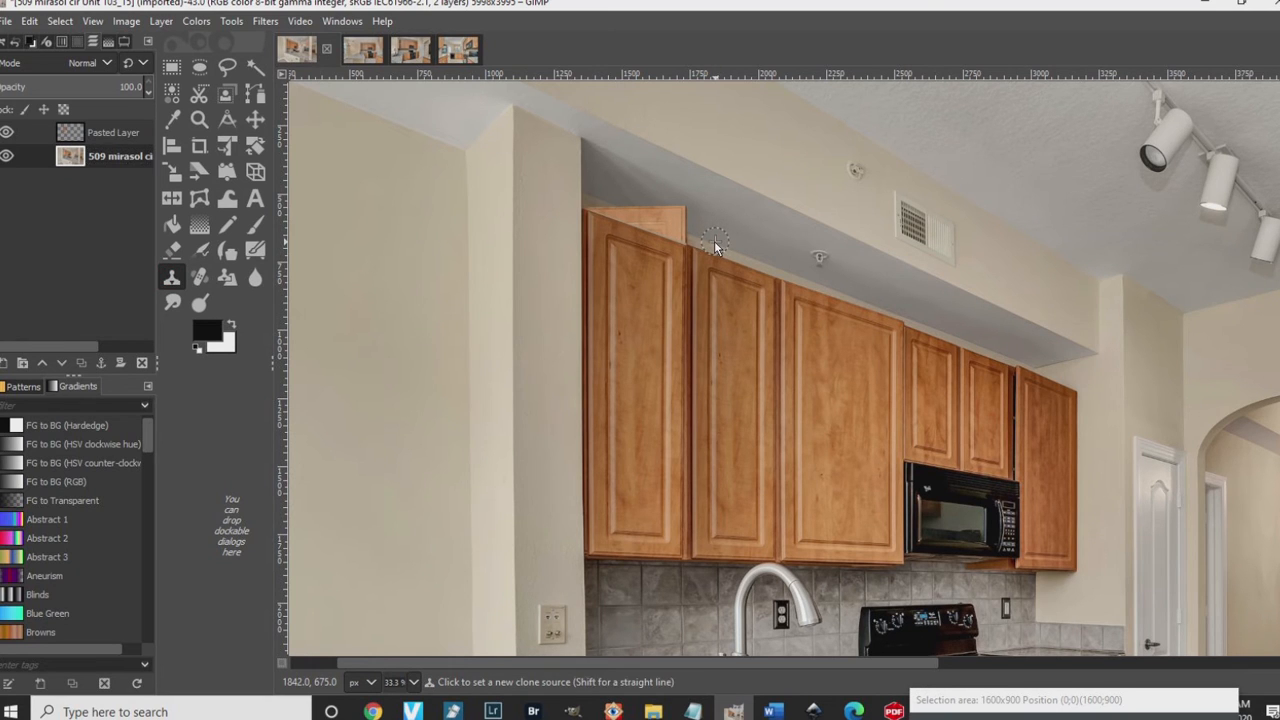
pyautogui.click(682, 234)
pyautogui.moveTo(682, 232); pyautogui.dragTo(677, 217)
pyautogui.click(671, 227)
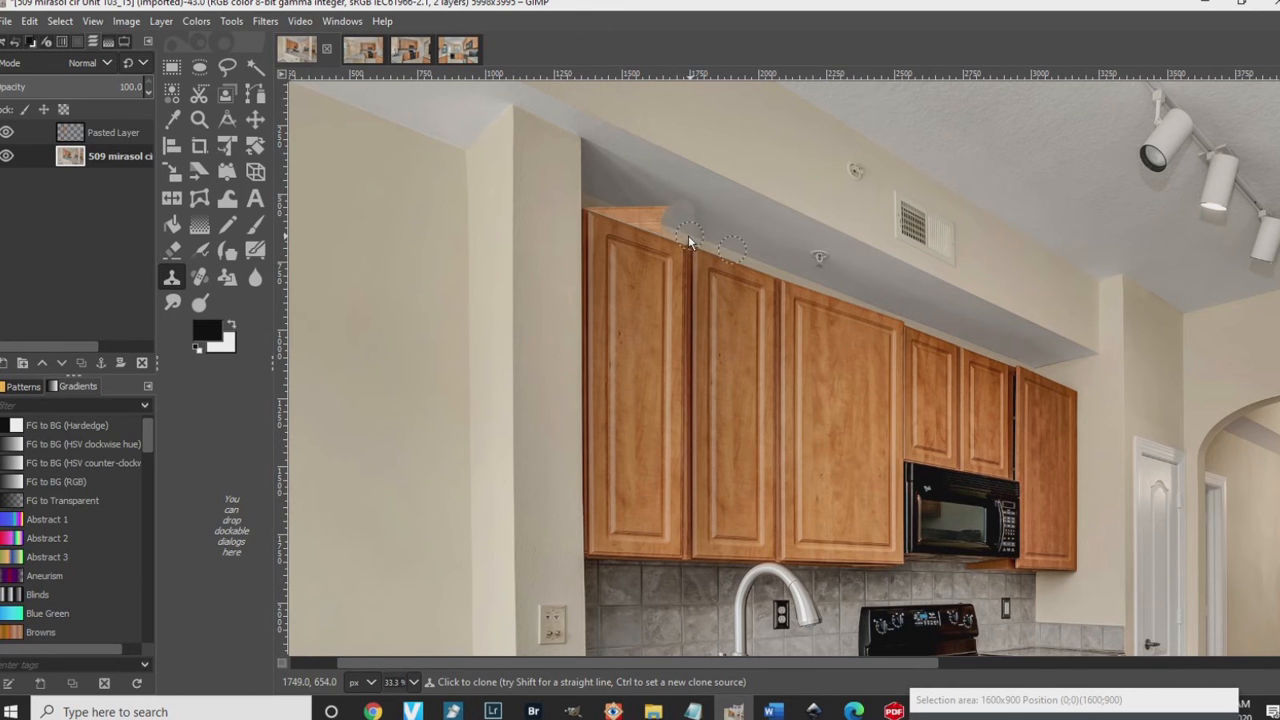
pyautogui.moveTo(676, 237); pyautogui.dragTo(644, 222)
# Step: Clone wall and ceiling over the rest of the old door's top edge above the first cabinet
pyautogui.scroll(2, 644, 222)
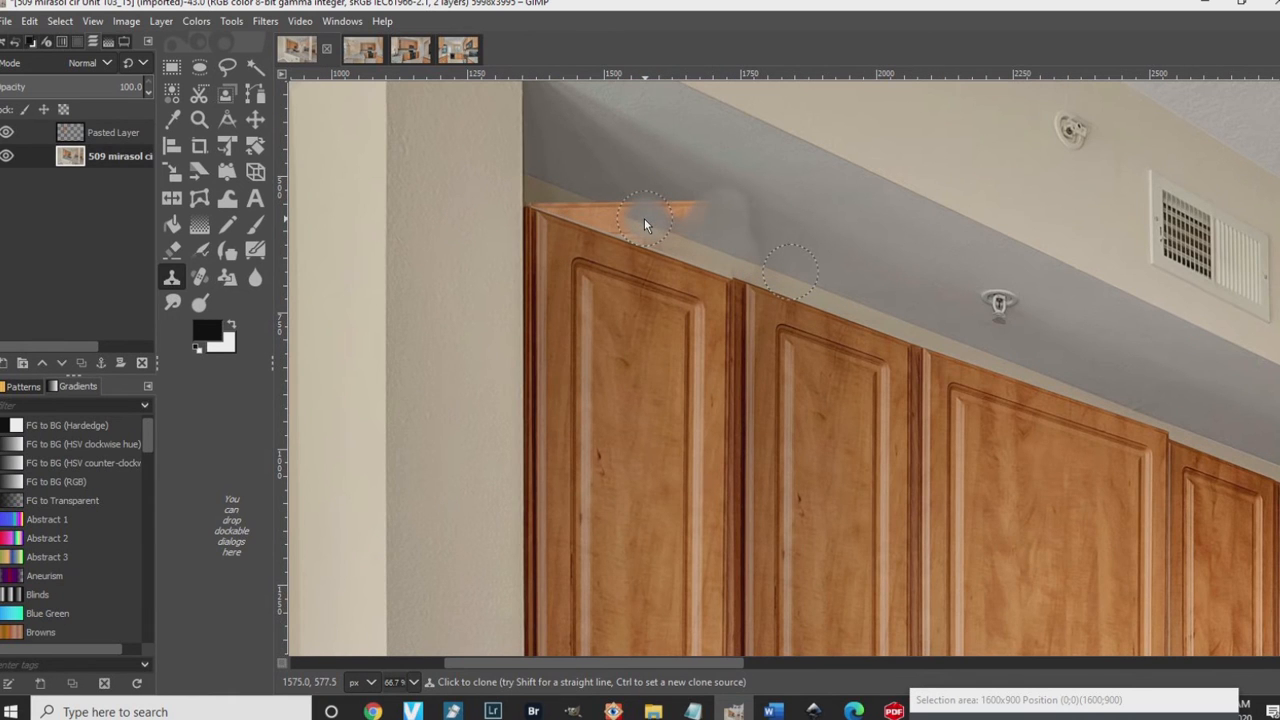
pyautogui.moveTo(648, 218)
pyautogui.mouseDown()
pyautogui.moveTo(691, 213)
pyautogui.moveTo(598, 205)
pyautogui.mouseUp()
pyautogui.keyDown('ctrl'); pyautogui.click(557, 172); pyautogui.keyUp('ctrl')
pyautogui.moveTo(616, 205); pyautogui.dragTo(649, 201)
pyautogui.keyDown('ctrl'); pyautogui.click(813, 286); pyautogui.keyUp('ctrl')
pyautogui.moveTo(601, 207)
pyautogui.mouseDown()
pyautogui.moveTo(574, 206)
pyautogui.moveTo(628, 208)
pyautogui.mouseUp()
pyautogui.click(735, 244)
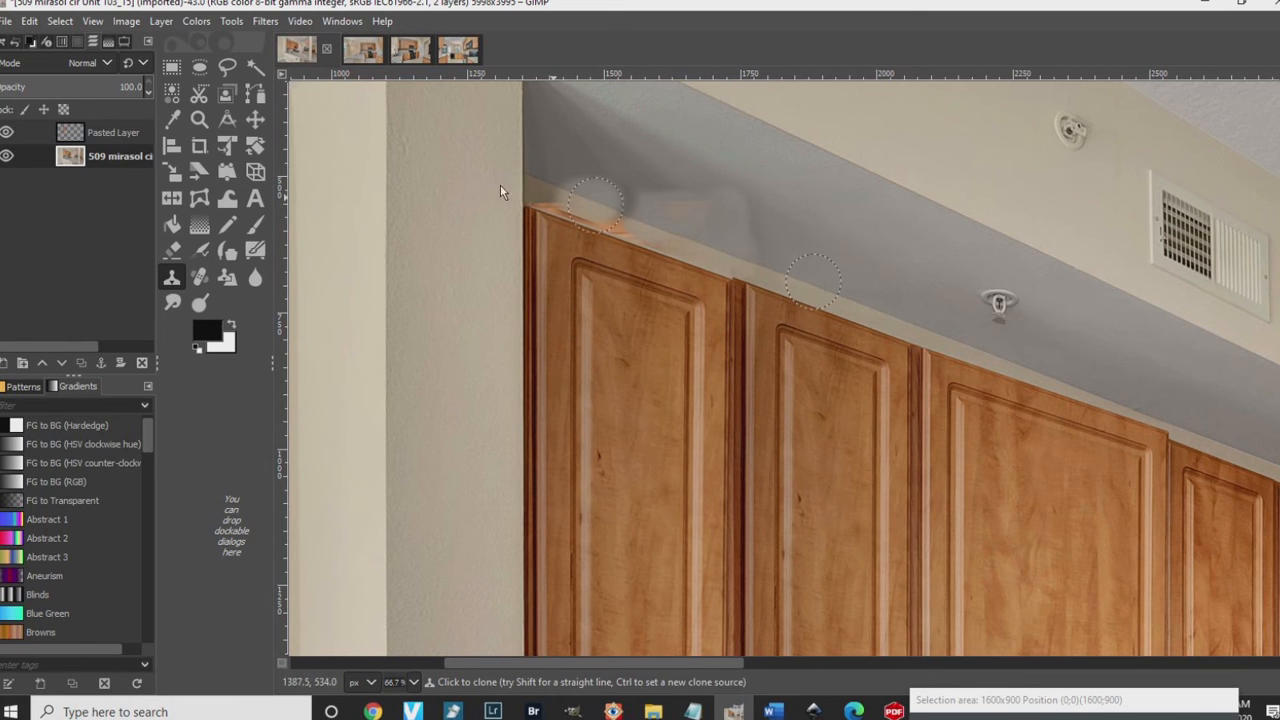
# Step: Clone the wall strip over the orange remnants above the first cabinet with a size 47 brush at 100 opacity
pyautogui.click(124, 42)
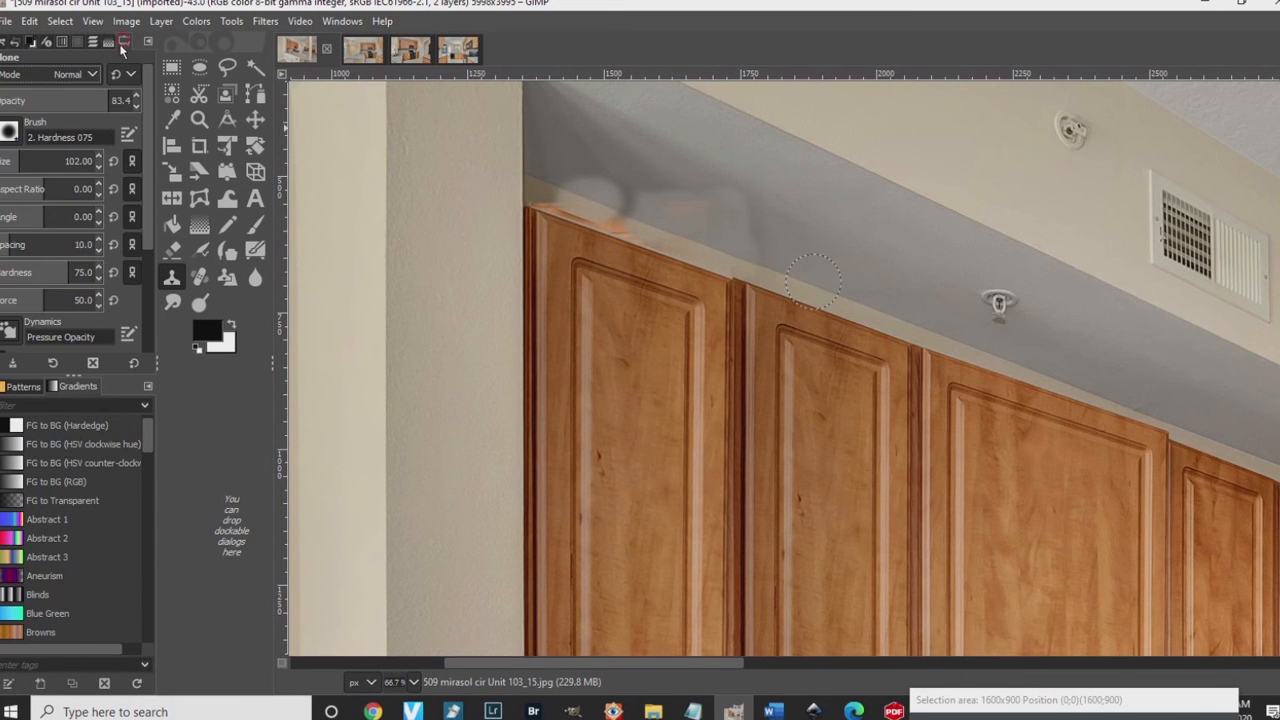
pyautogui.moveTo(105, 90); pyautogui.dragTo(135, 92)
pyautogui.keyDown('ctrl'); pyautogui.click(777, 279); pyautogui.keyUp('ctrl')
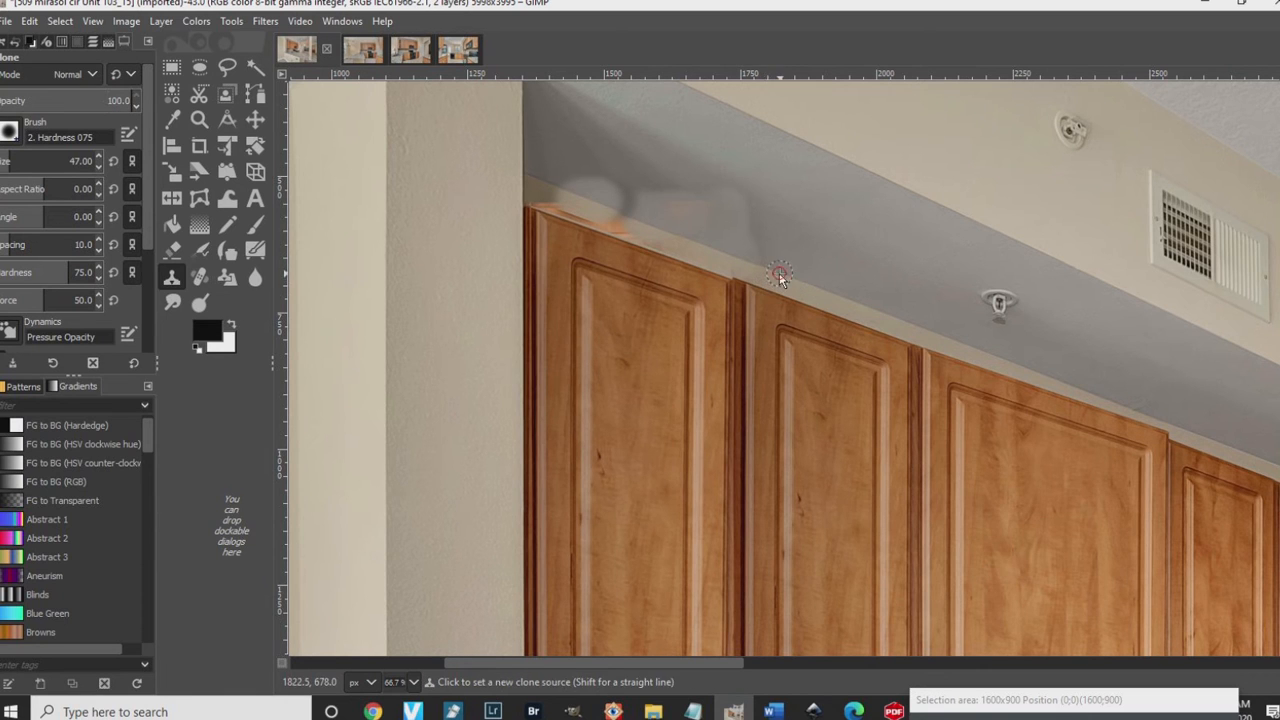
pyautogui.moveTo(624, 215); pyautogui.dragTo(617, 224)
pyautogui.keyDown('ctrl'); pyautogui.click(780, 295); pyautogui.keyUp('ctrl')
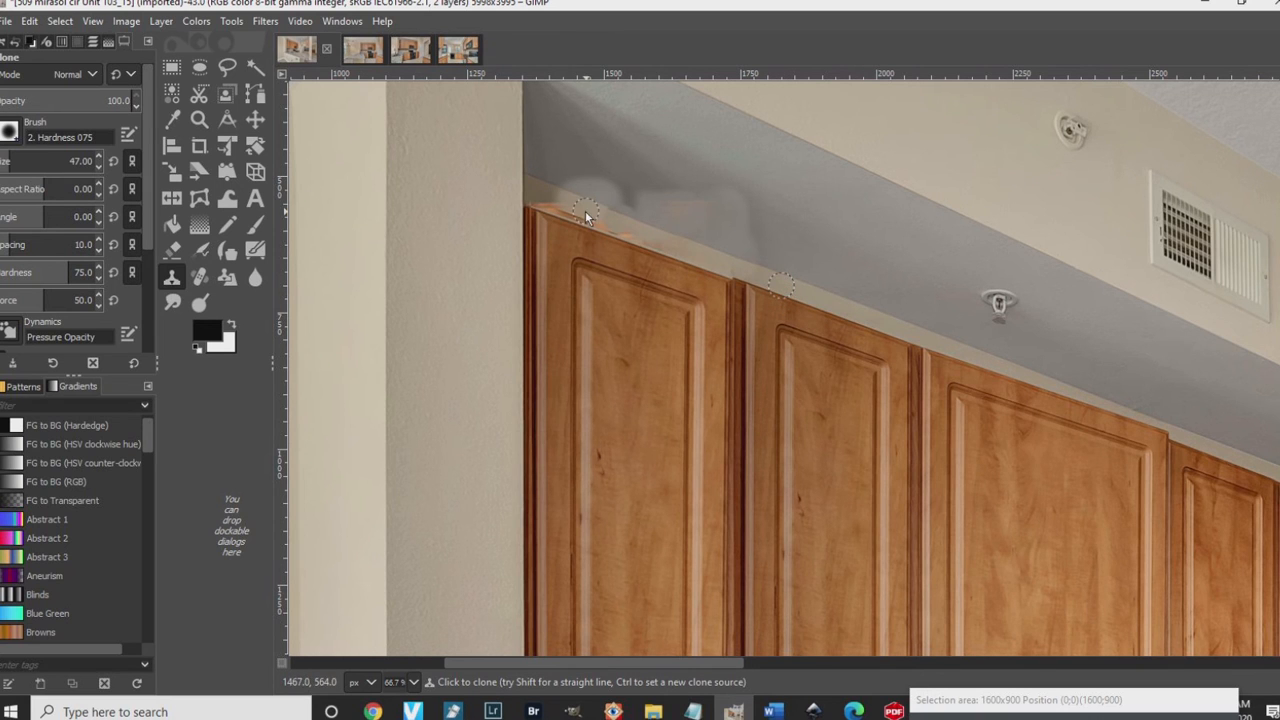
pyautogui.moveTo(571, 215); pyautogui.dragTo(550, 208)
pyautogui.moveTo(545, 206); pyautogui.dragTo(539, 203)
pyautogui.moveTo(607, 227); pyautogui.dragTo(630, 241)
# Step: Heal the blotchy cloned ceiling area above the first cabinet with a size 82 brush
pyautogui.click(199, 277)
pyautogui.moveTo(15, 163); pyautogui.dragTo(40, 163)
pyautogui.click(735, 240)
pyautogui.moveTo(735, 240)
pyautogui.mouseDown()
pyautogui.moveTo(674, 207)
pyautogui.moveTo(756, 216)
pyautogui.moveTo(569, 169)
pyautogui.moveTo(625, 185)
pyautogui.mouseUp()
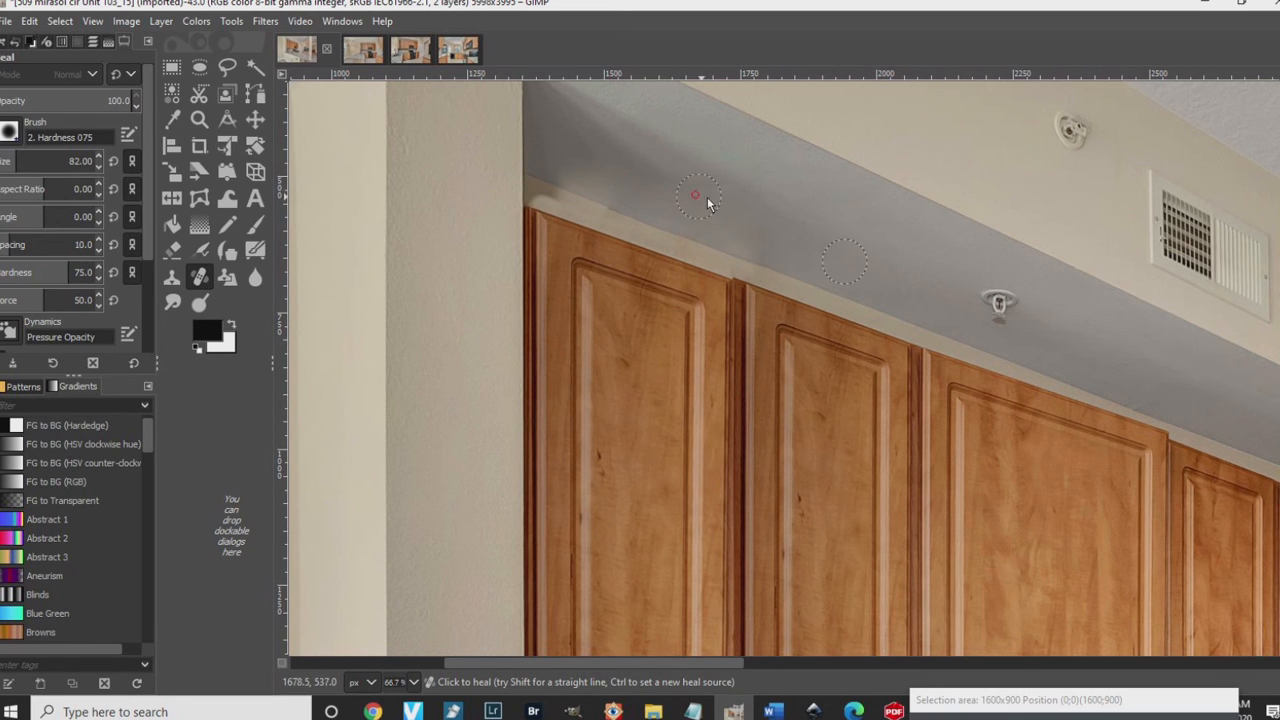
# Step: Heal the boundary between wall strip and ceiling above the first cabinet, sampling the clean edge above the second cabinet
pyautogui.keyDown('ctrl'); pyautogui.click(778, 268); pyautogui.keyUp('ctrl')
pyautogui.moveTo(570, 186)
pyautogui.mouseDown()
pyautogui.moveTo(603, 206)
pyautogui.moveTo(575, 194)
pyautogui.mouseUp()
pyautogui.click(566, 191)
pyautogui.click(593, 197)
pyautogui.click(610, 209)
# Step: Smudge the wall strip near the corner above the first cabinet with a size 43 brush
pyautogui.click(174, 301)
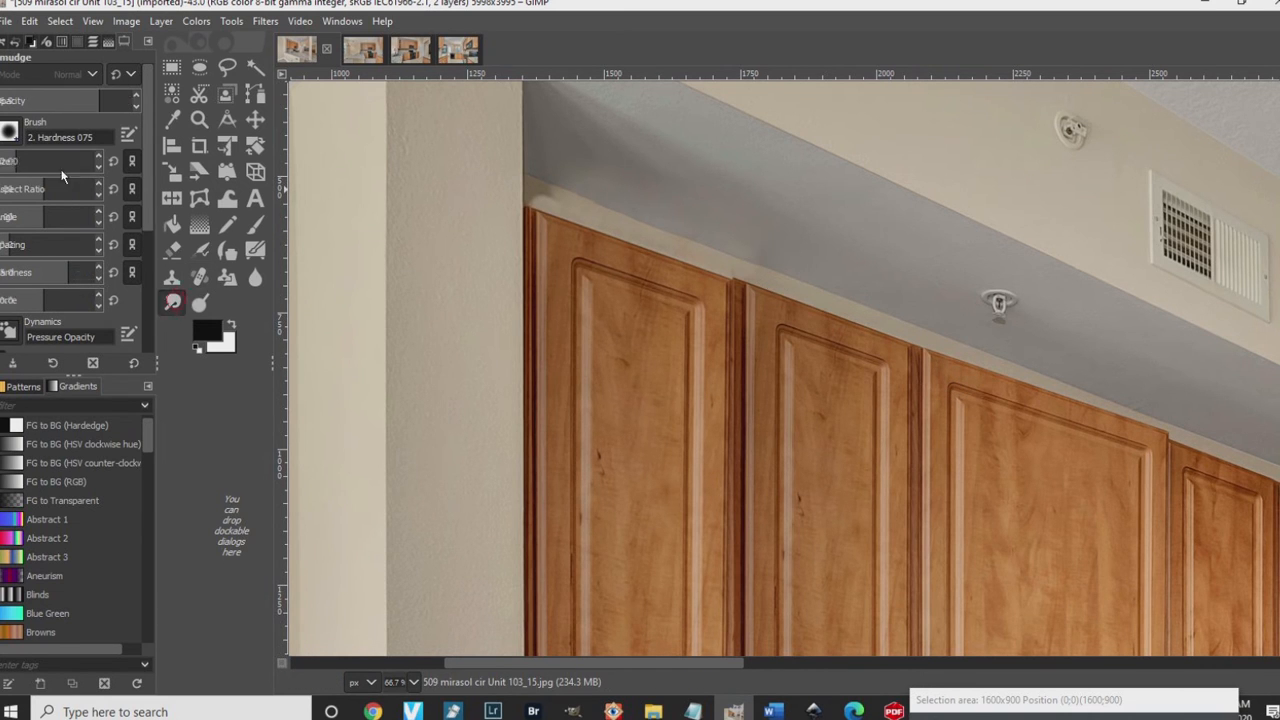
pyautogui.click(535, 198)
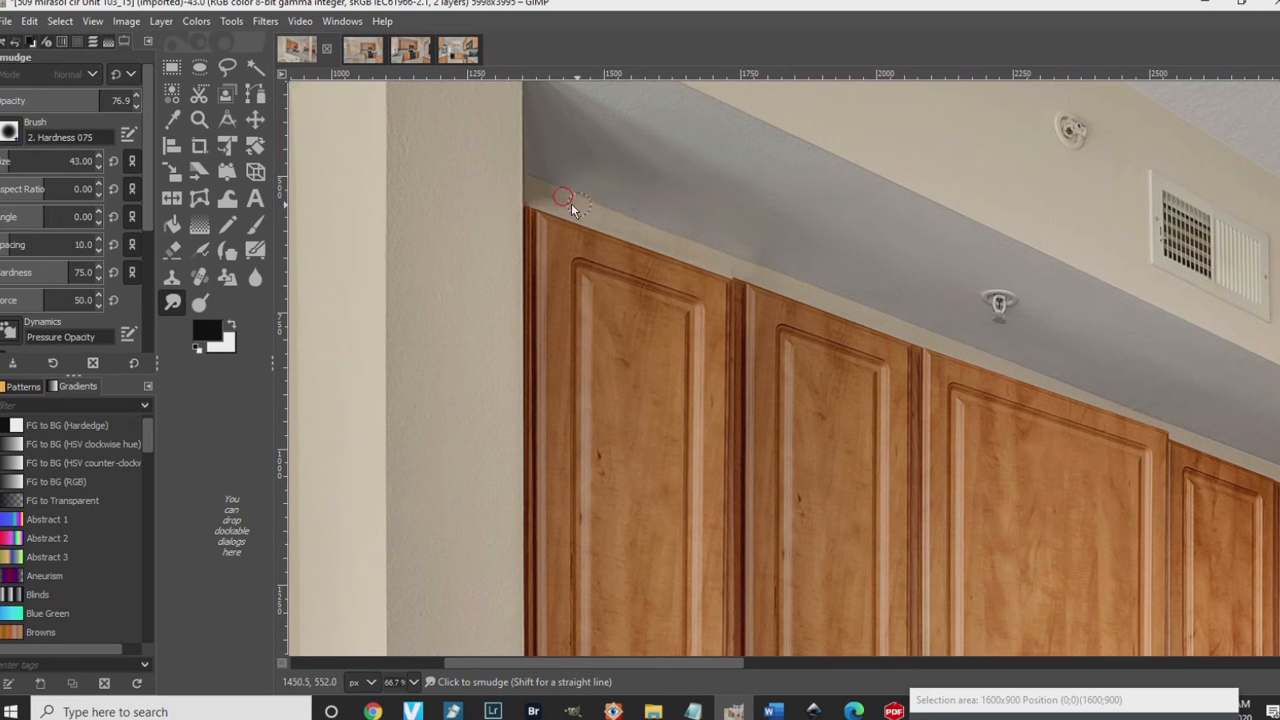
pyautogui.moveTo(577, 207)
pyautogui.mouseDown()
pyautogui.moveTo(547, 200)
pyautogui.moveTo(550, 188)
pyautogui.mouseUp()
# Step: Heal the remaining wall-to-ceiling edge and the spot above the joint between the first two doors with a size 43 brush
pyautogui.click(200, 277)
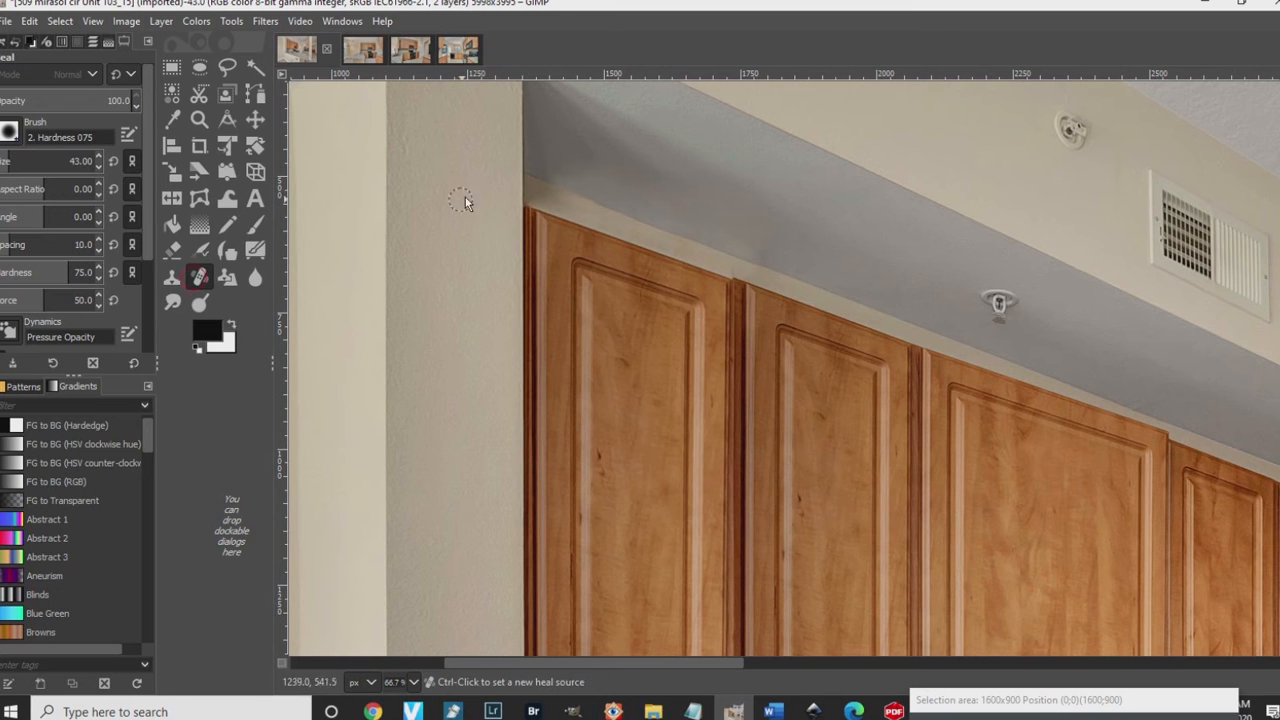
pyautogui.keyDown('ctrl'); pyautogui.click(538, 176); pyautogui.keyUp('ctrl')
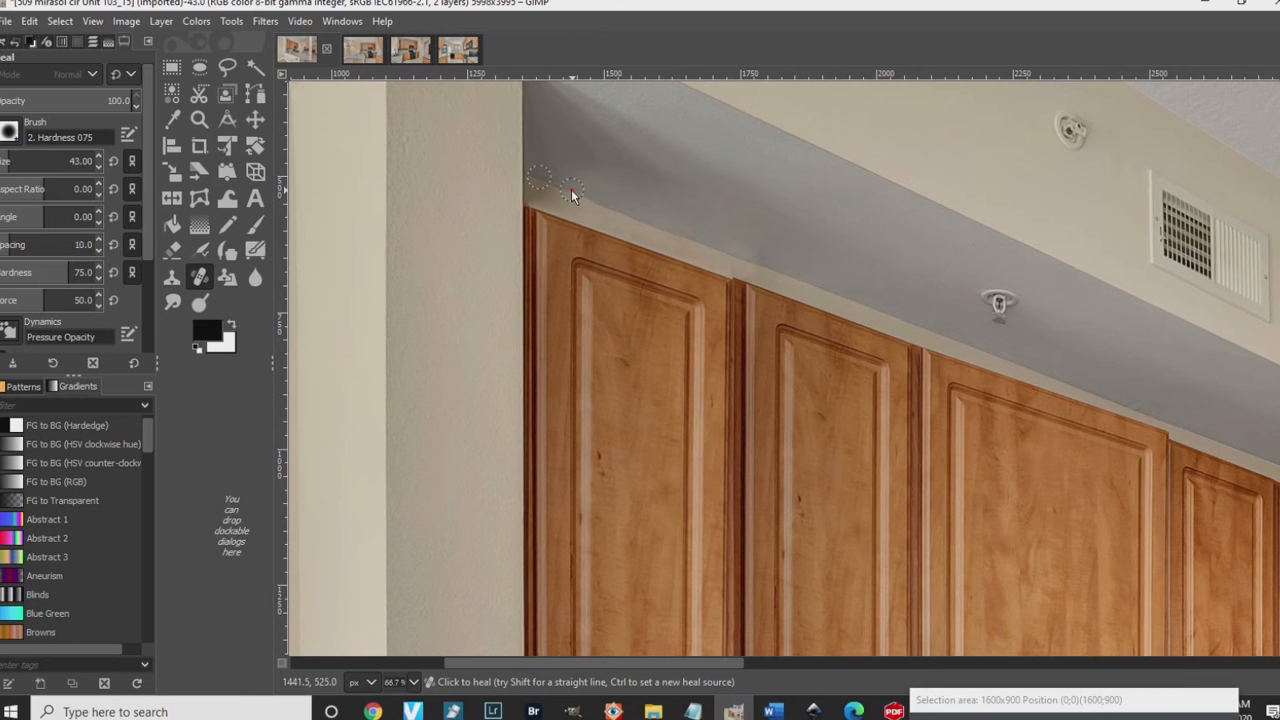
pyautogui.scroll(2, 579, 203)
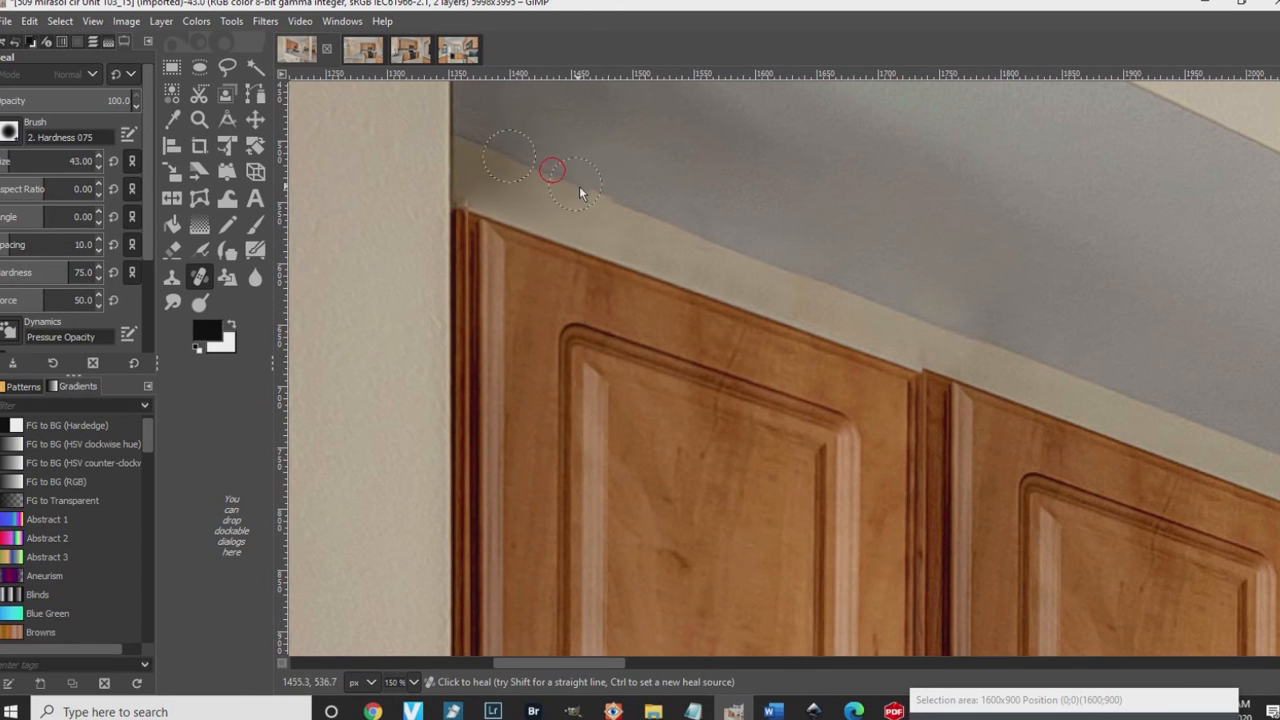
pyautogui.click(600, 197)
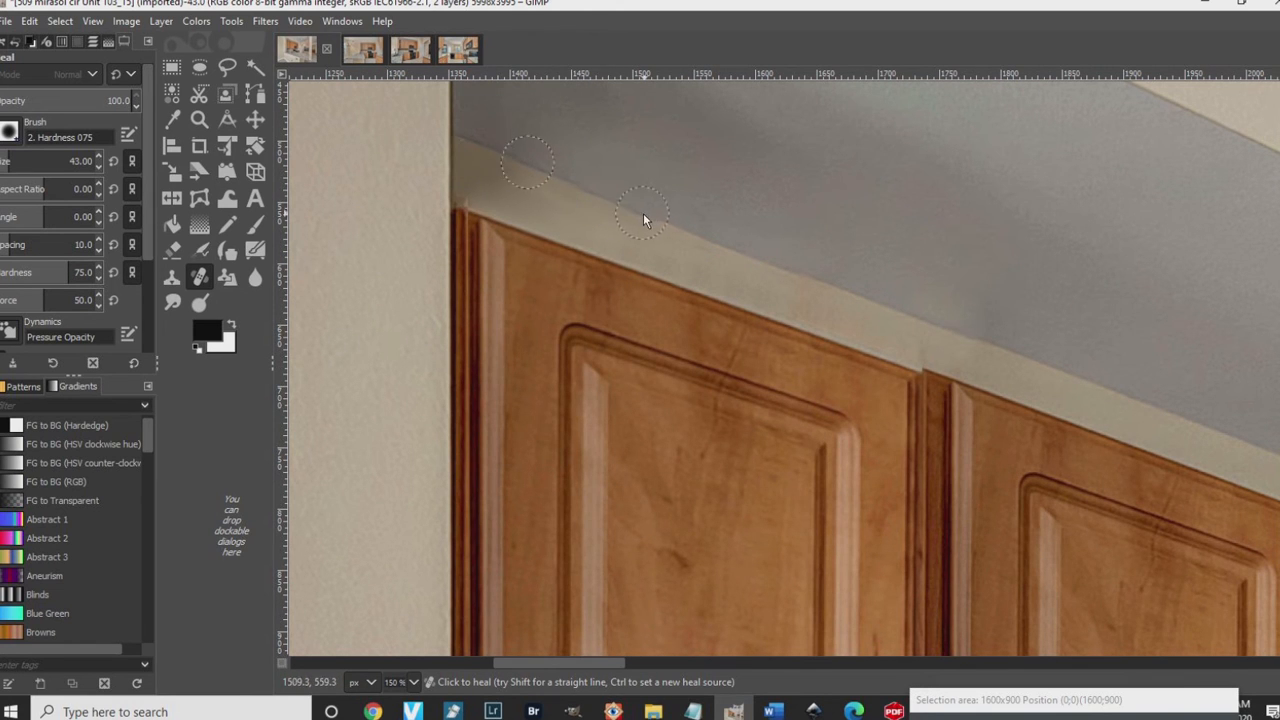
pyautogui.keyDown('ctrl'); pyautogui.click(999, 394); pyautogui.keyUp('ctrl')
pyautogui.click(912, 370)
# Step: Export the retouched photo as a JPG under its existing name in the same folder, replacing the existing file
pyautogui.scroll(-1, 665, 227)
pyautogui.scroll(-2, 848, 307)
pyautogui.scroll(-3, 947, 403)
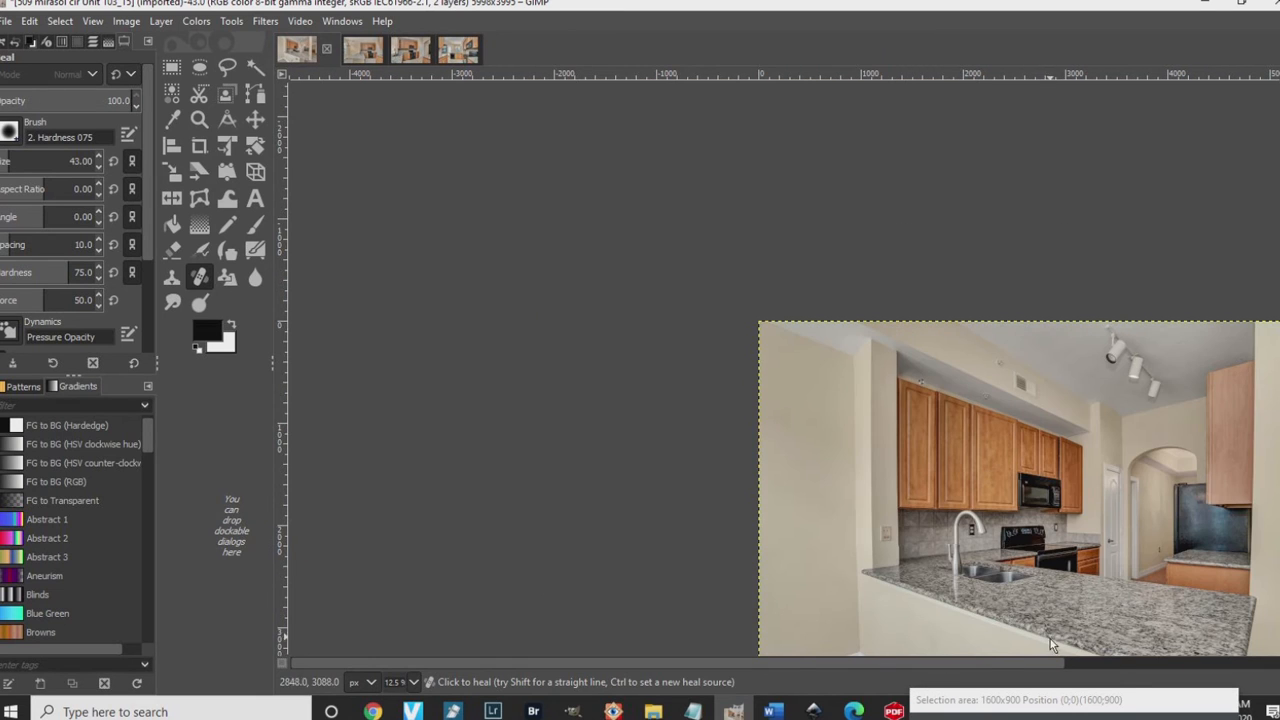
pyautogui.click(1080, 659)
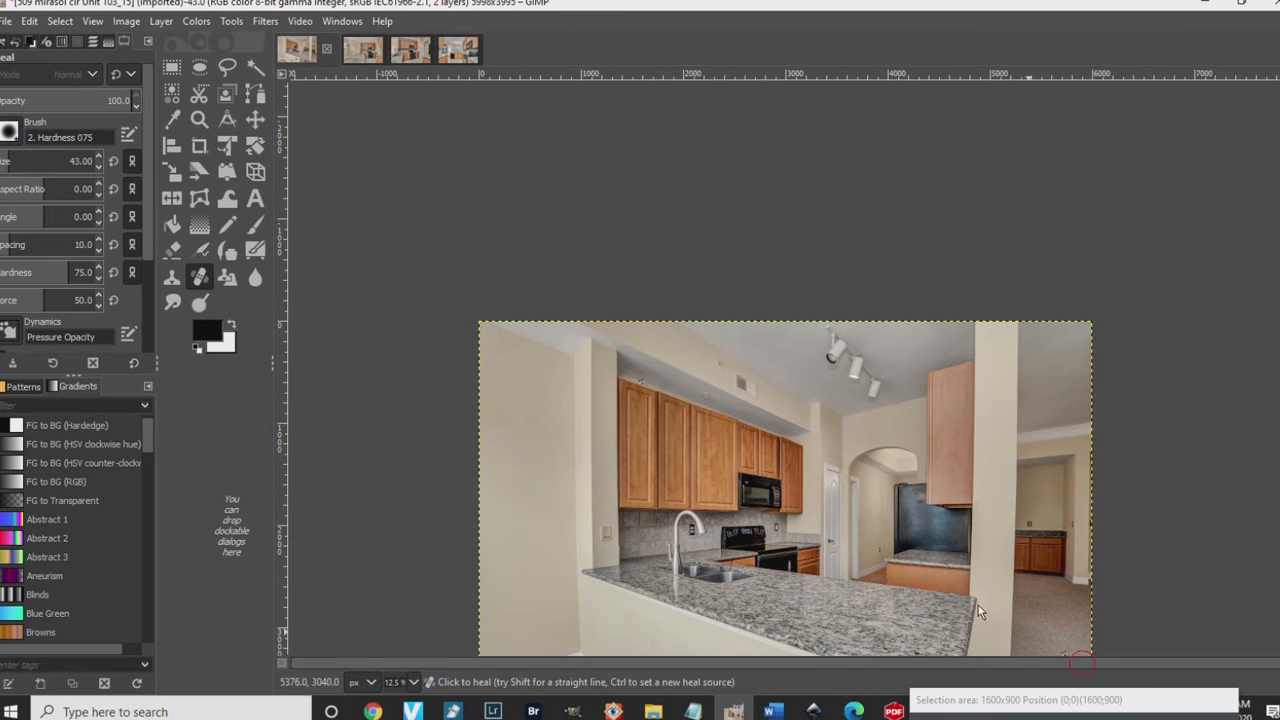
pyautogui.hotkey('ctrl', 'shift', 'e')
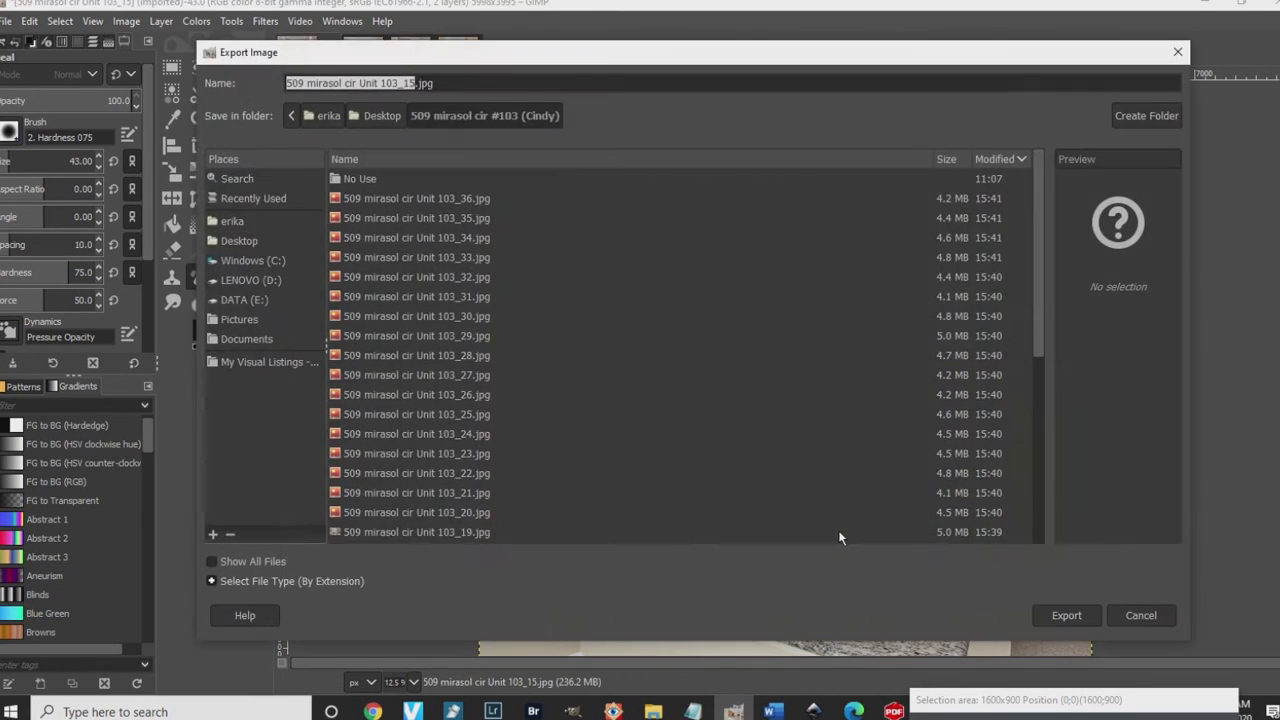
pyautogui.press('Return')
pyautogui.press('Return')
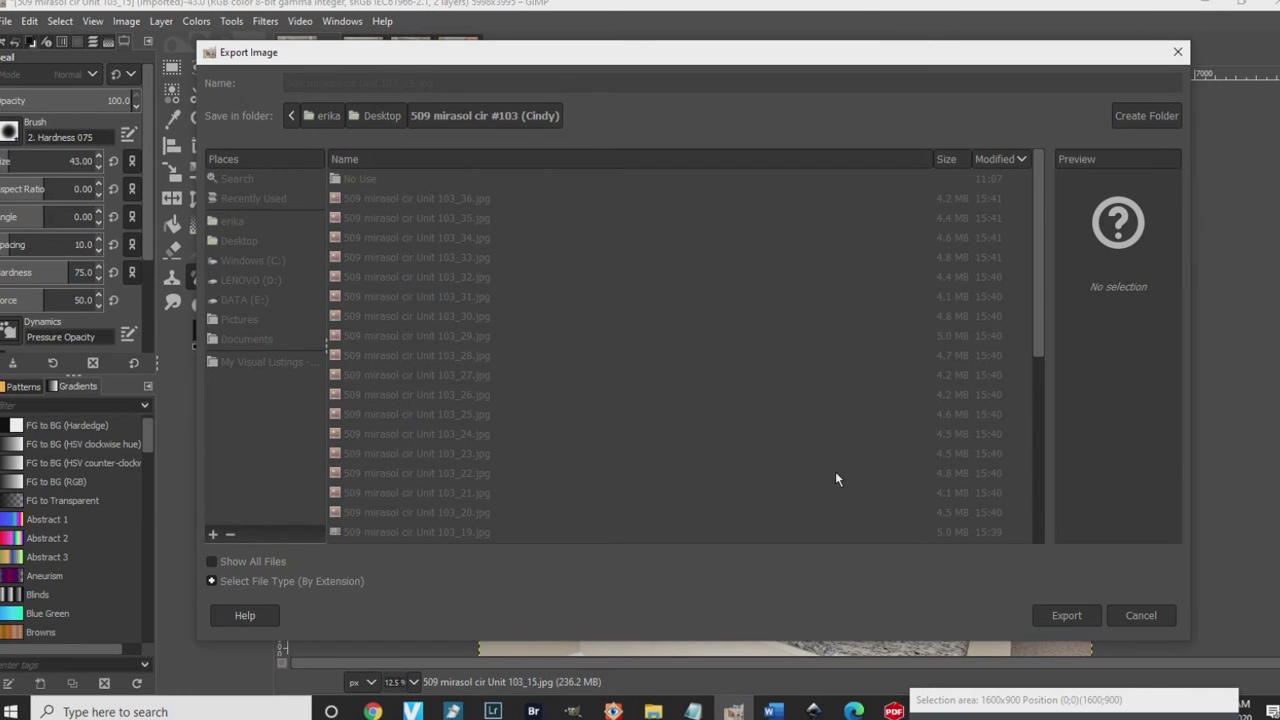
pyautogui.click(650, 546)
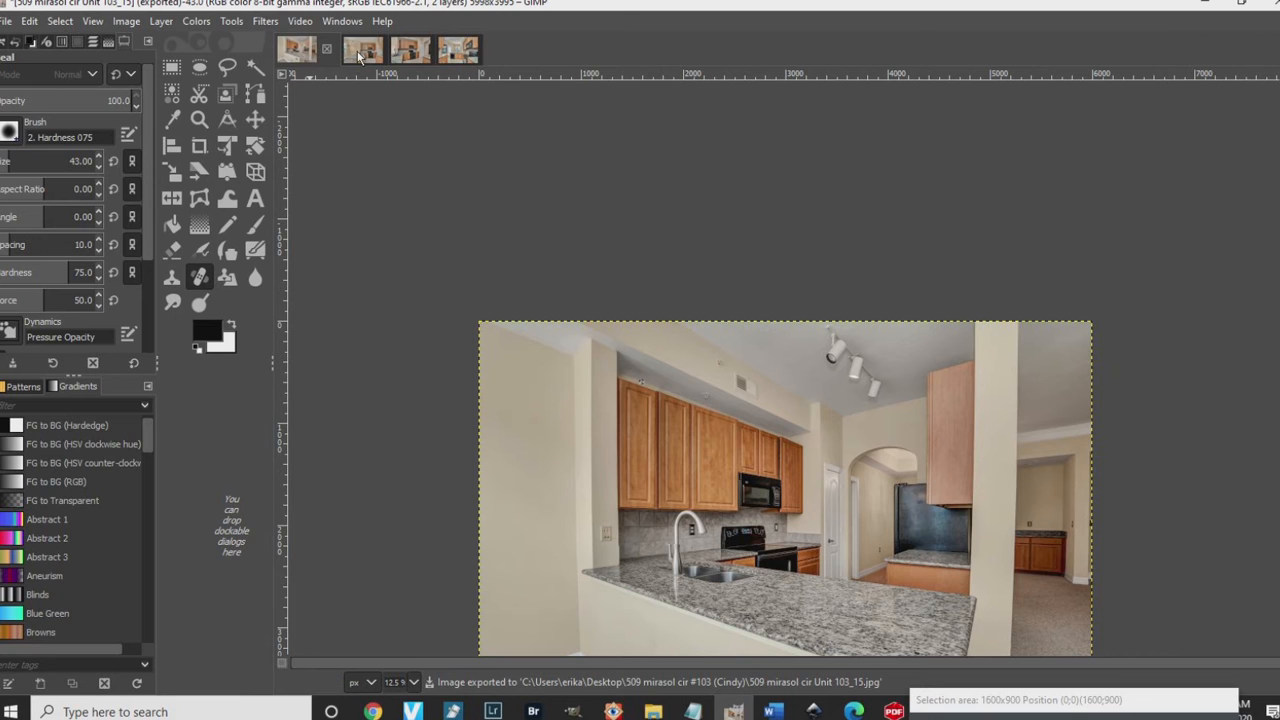
# Step: In the second open kitchen photo, outline the closed second upper cabinet door with a free selection
pyautogui.click(360, 53)
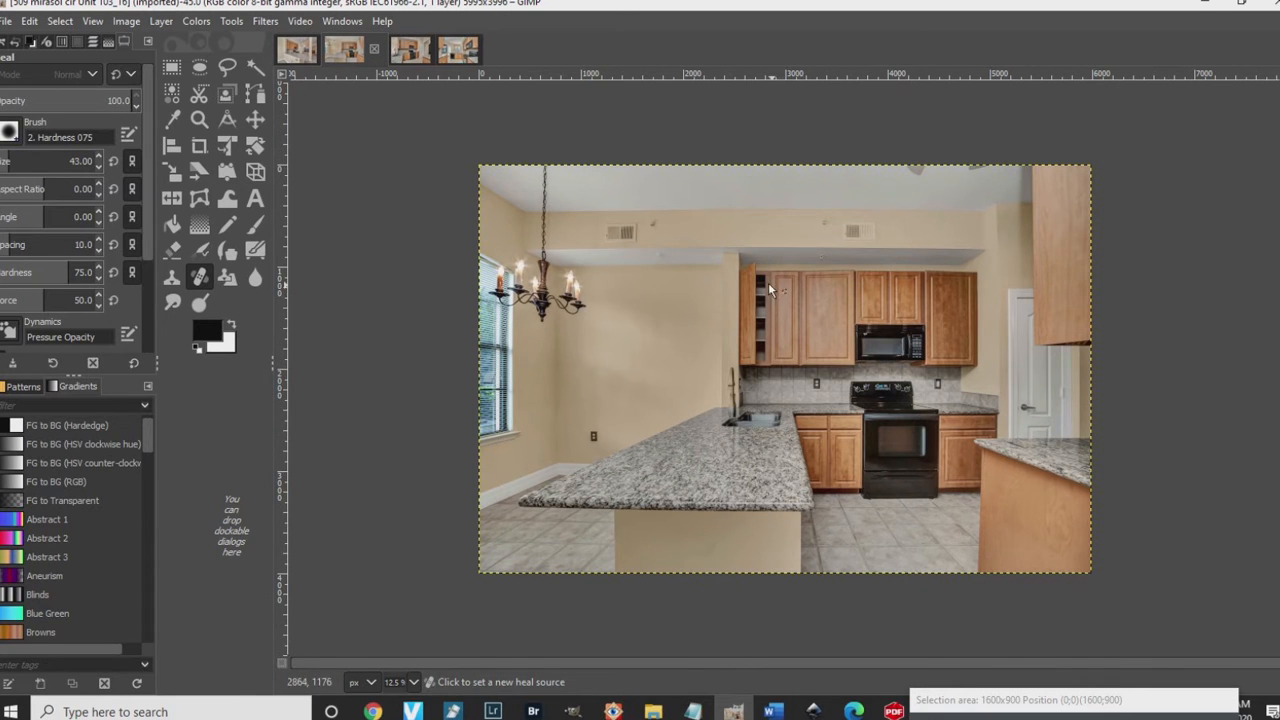
pyautogui.scroll(4, 782, 291)
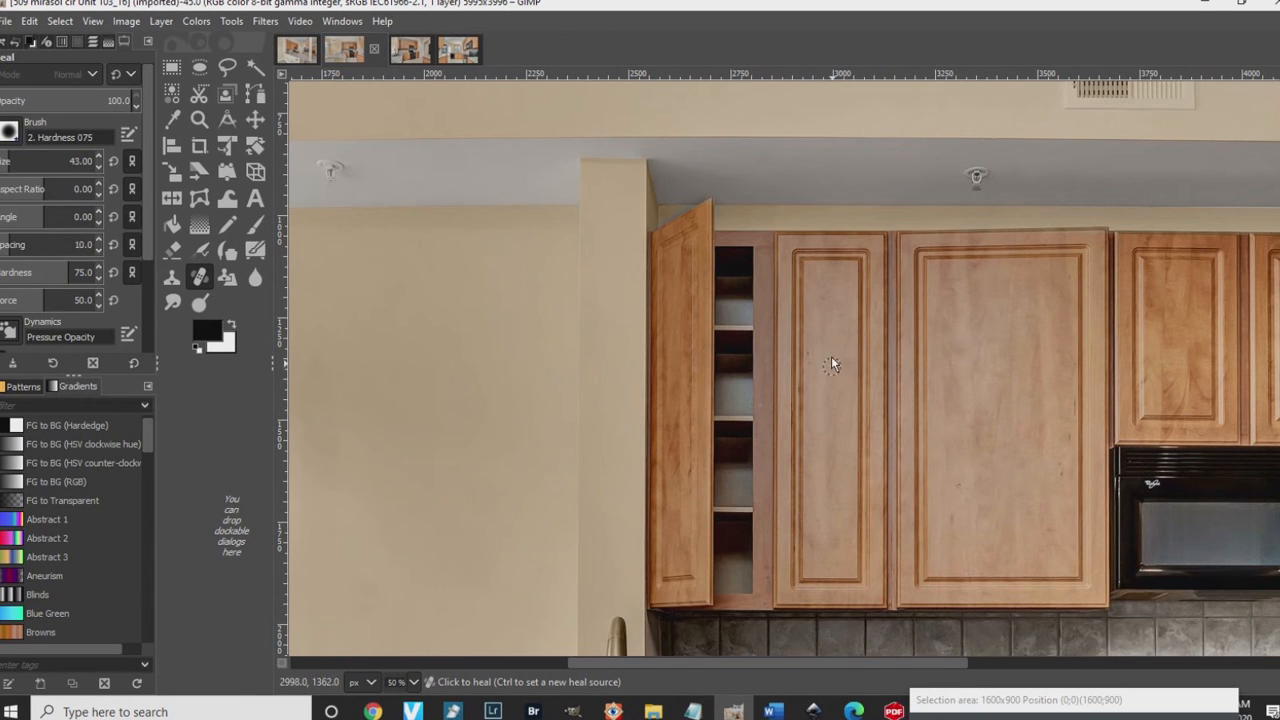
pyautogui.press('f')
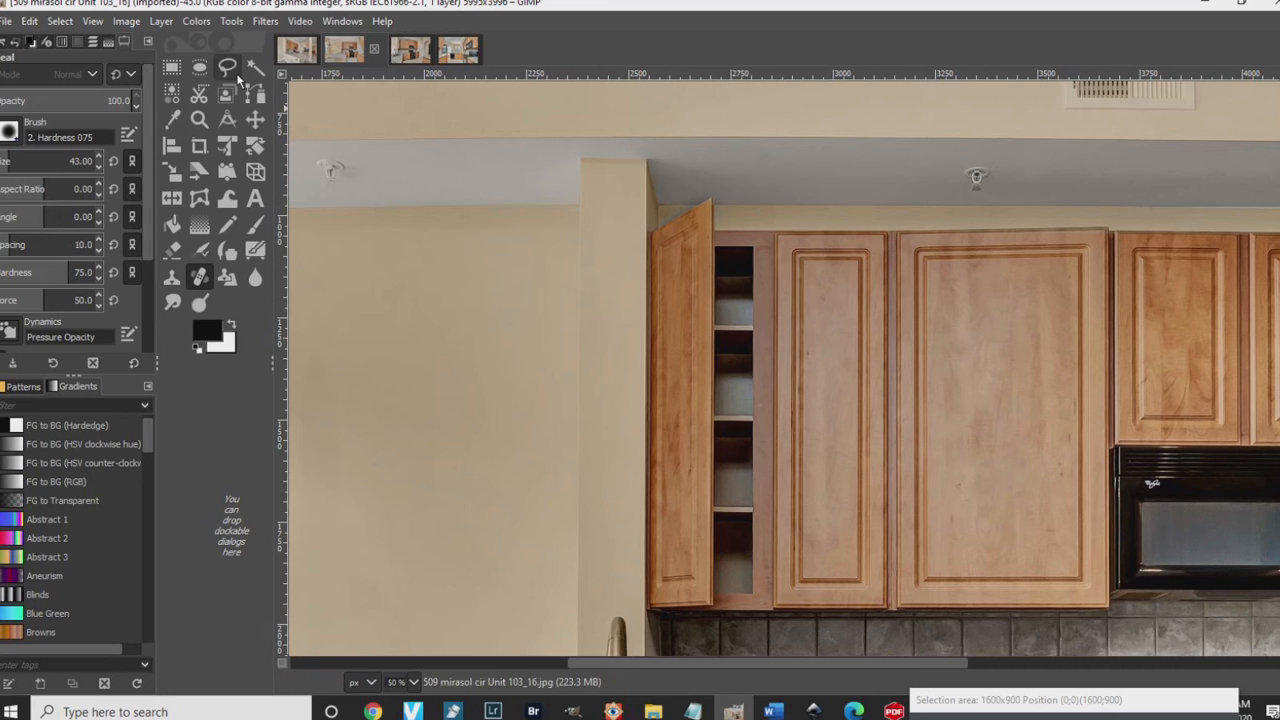
pyautogui.scroll(1, 781, 244)
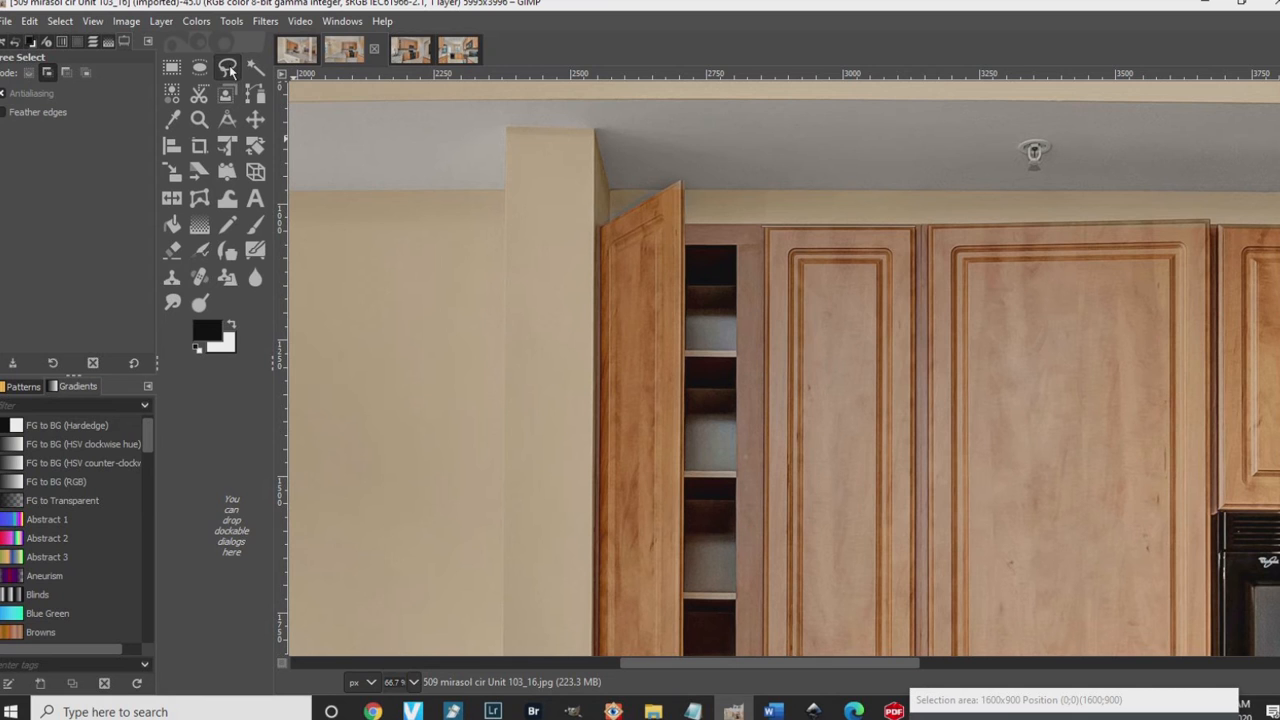
pyautogui.scroll(-2, 936, 452)
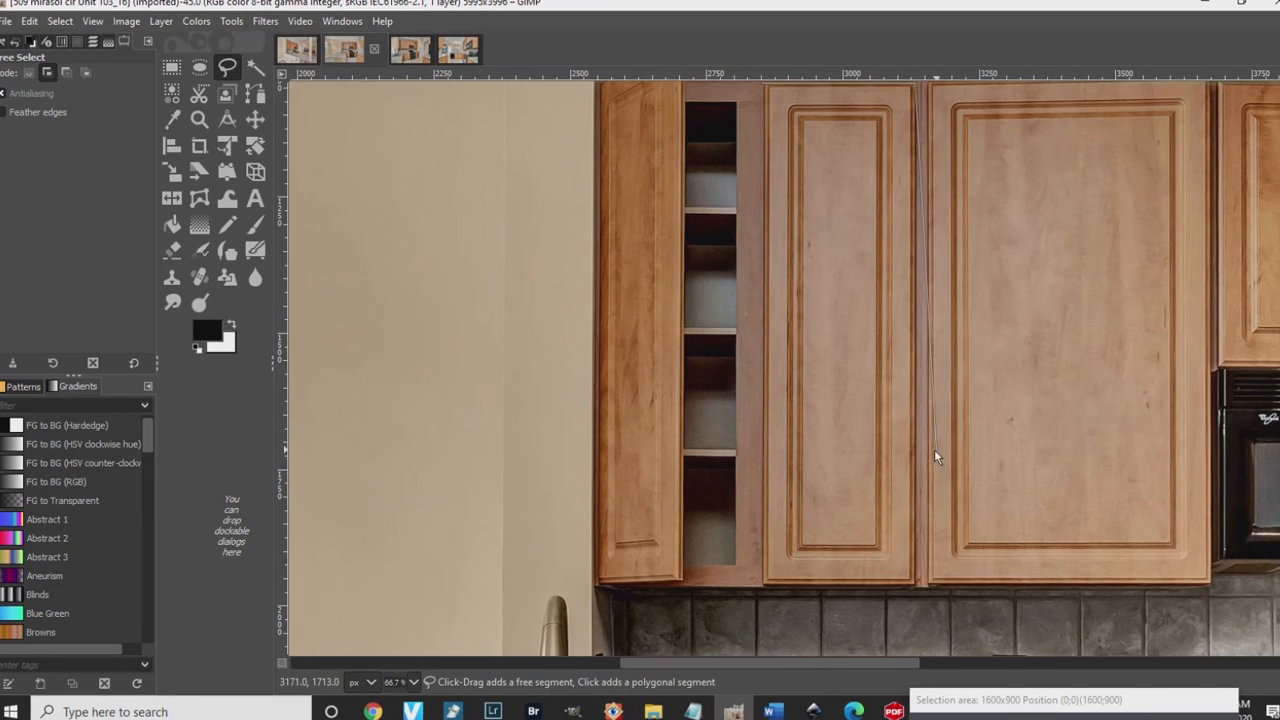
pyautogui.click(920, 588)
pyautogui.click(762, 588)
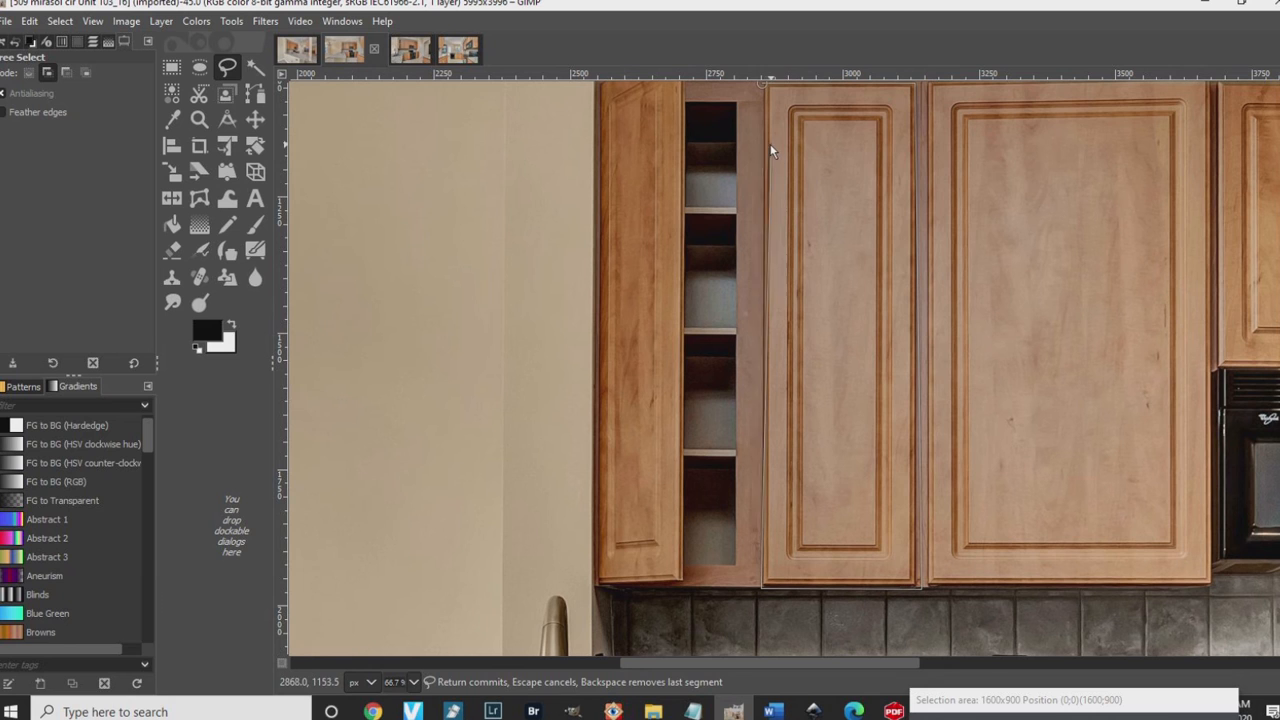
pyautogui.press('Return')
# Step: Copy the selected second cabinet door and paste it as a new layer
pyautogui.hotkey('ctrl', 'c')
pyautogui.hotkey('ctrl', 'v')
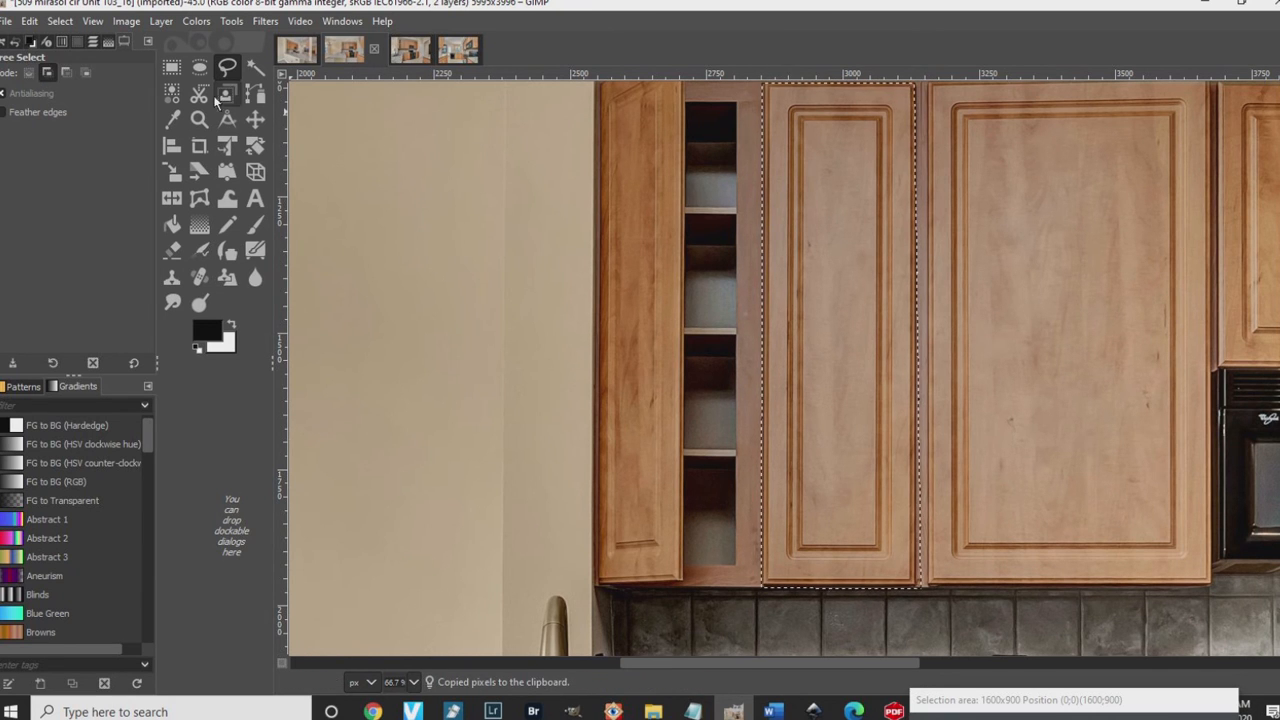
pyautogui.click(90, 42)
pyautogui.rightClick(99, 130)
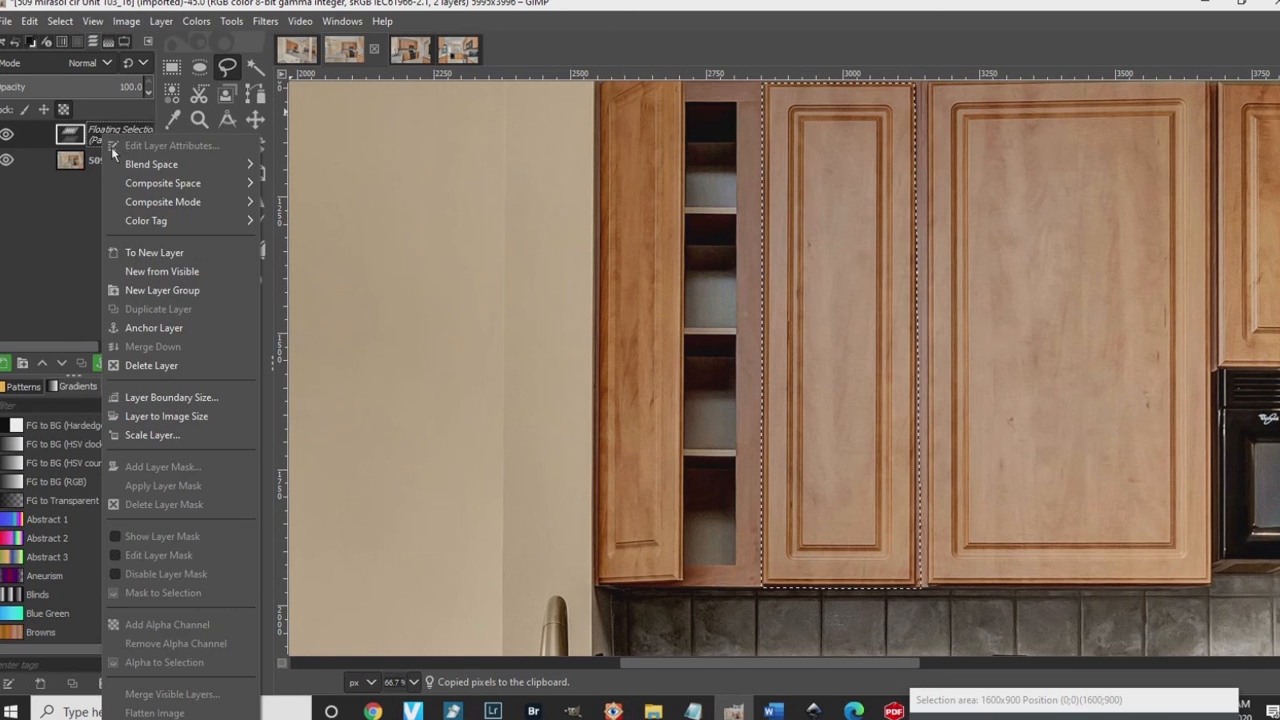
pyautogui.click(183, 252)
# Step: Move the pasted door over the open first cabinet, aligning its upper and lower edges with the neighbouring door
pyautogui.scroll(3, 806, 277)
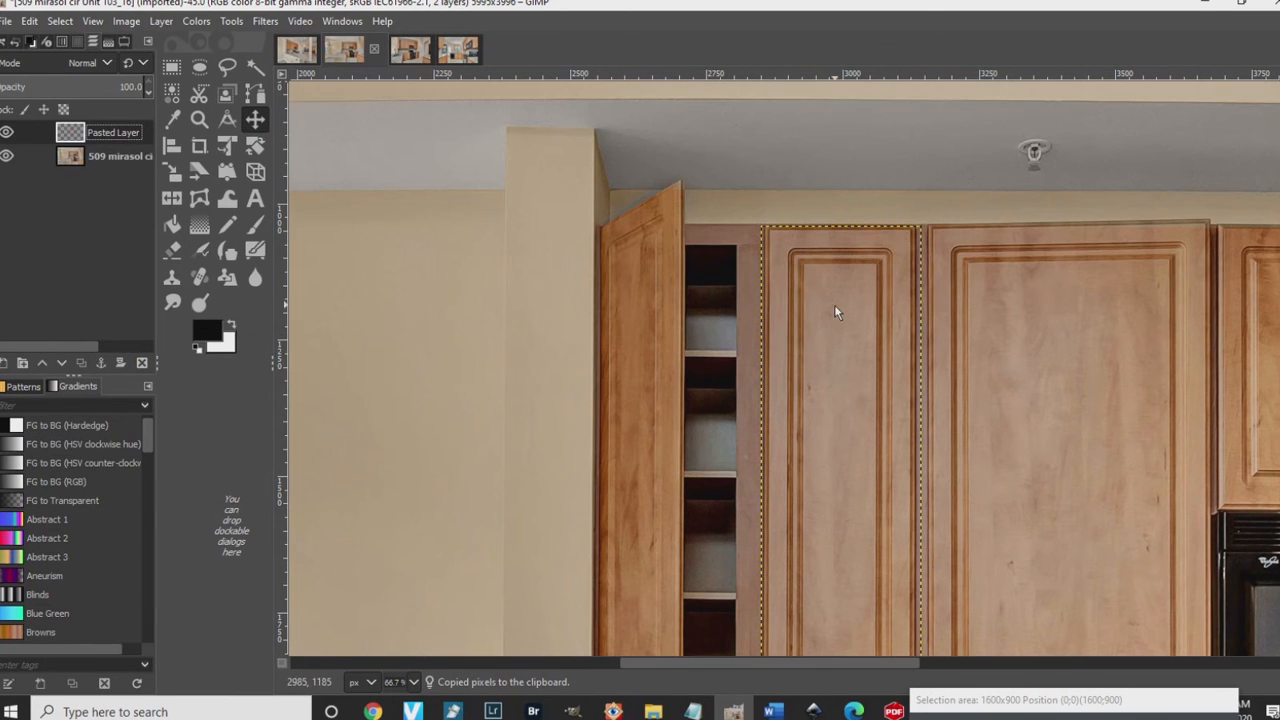
pyautogui.click(255, 121)
pyautogui.moveTo(803, 344); pyautogui.dragTo(677, 349)
pyautogui.scroll(2, 737, 251)
pyautogui.moveTo(737, 251); pyautogui.dragTo(736, 252)
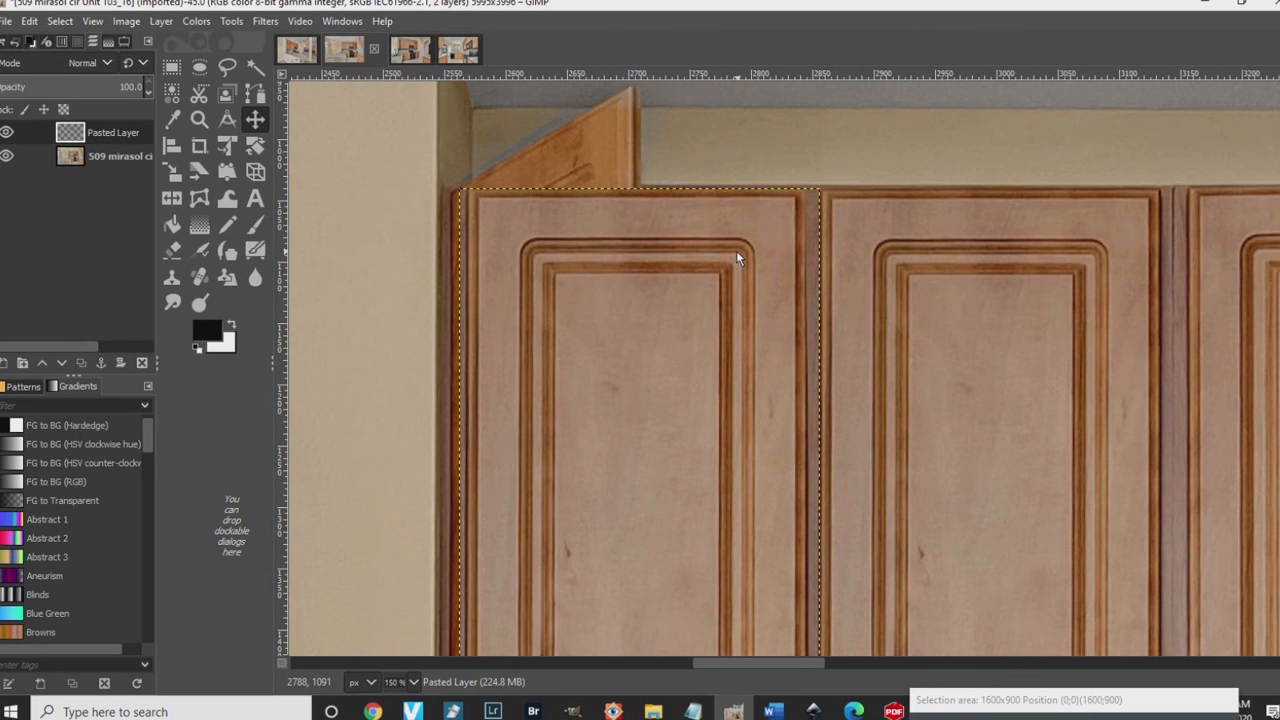
pyautogui.scroll(-5, 736, 250)
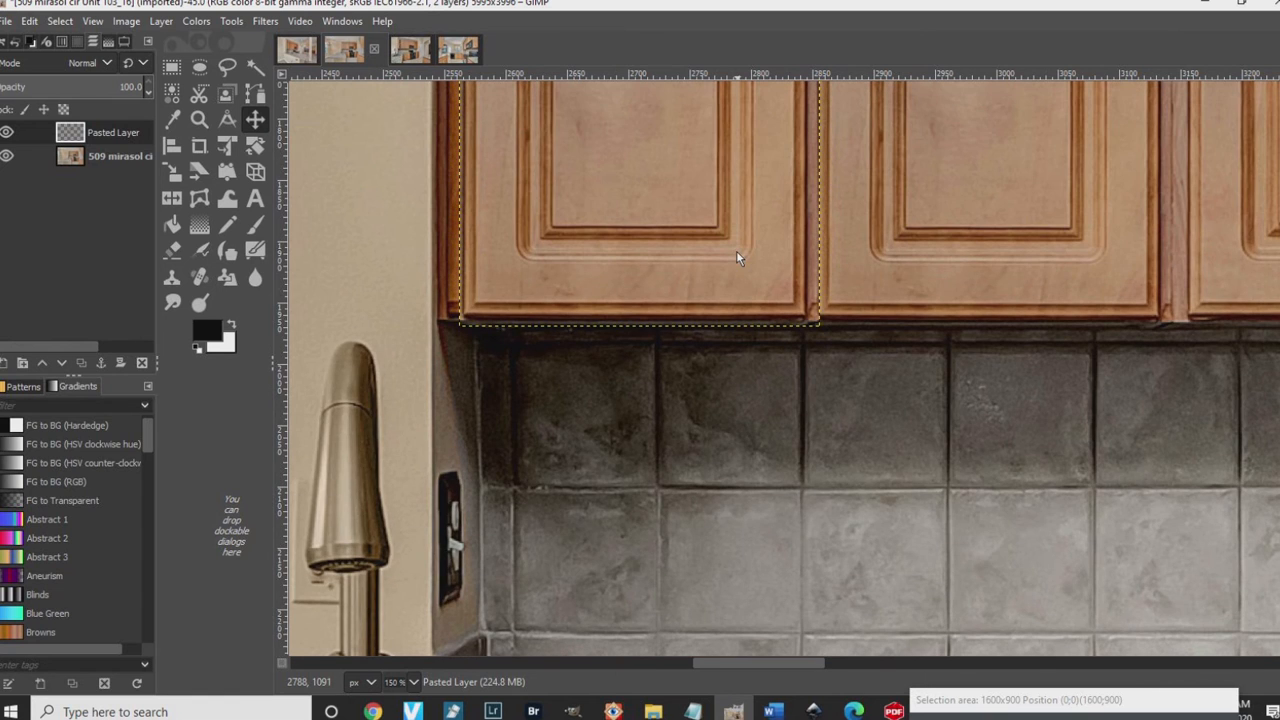
pyautogui.moveTo(736, 250); pyautogui.dragTo(732, 245)
pyautogui.scroll(7, 732, 245)
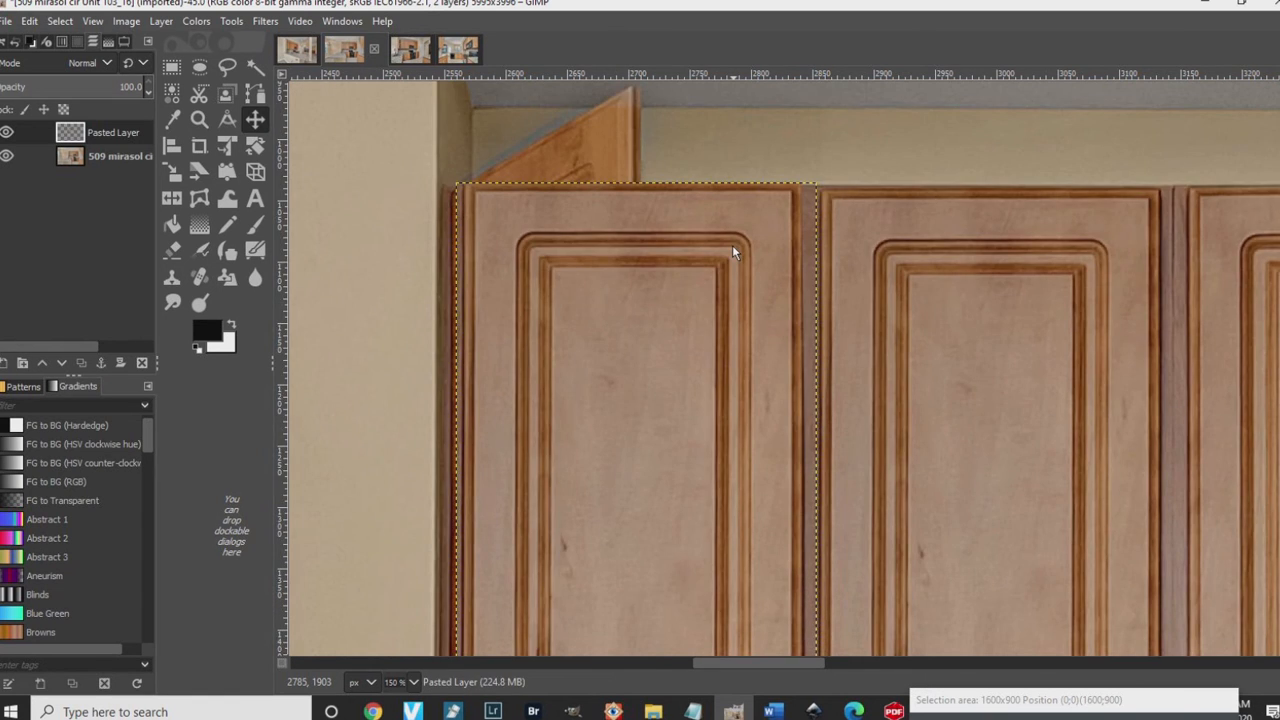
pyautogui.scroll(-1, 732, 245)
pyautogui.scroll(-2, 732, 245)
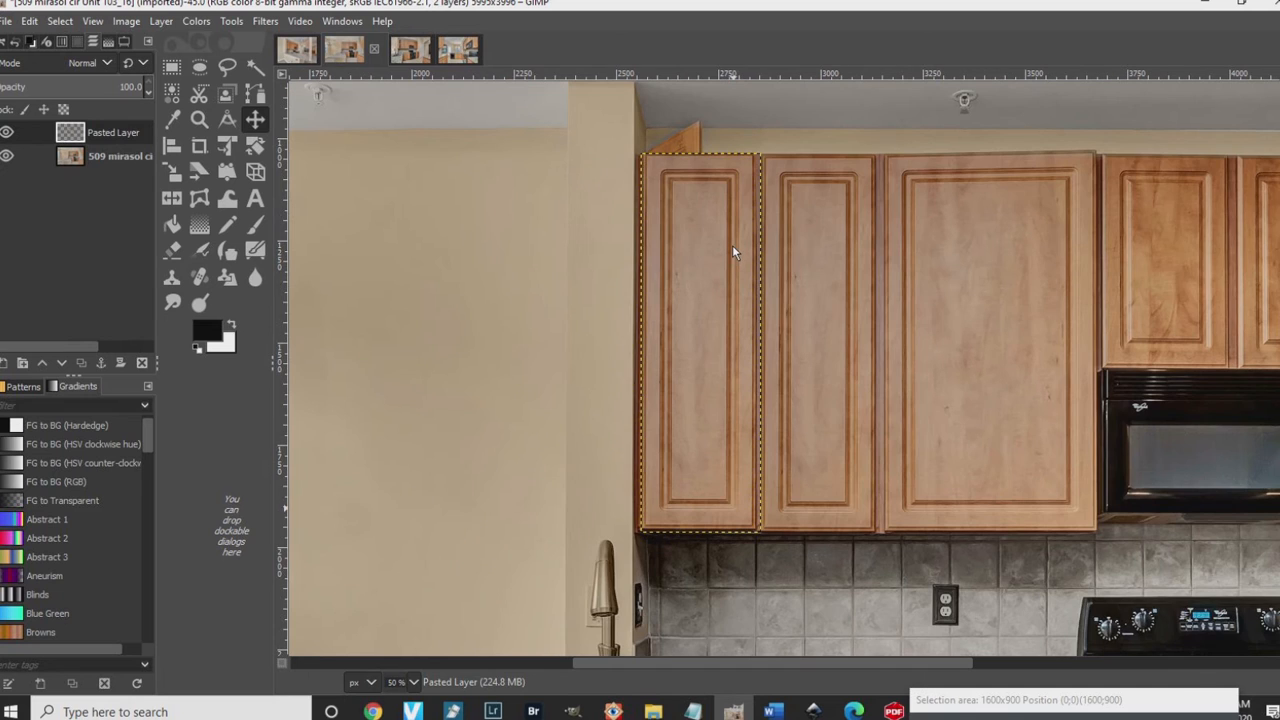
# Step: On the photo layer, clone clean wall and ceiling over the open door's corner sticking out above the first cabinet
pyautogui.click(143, 158)
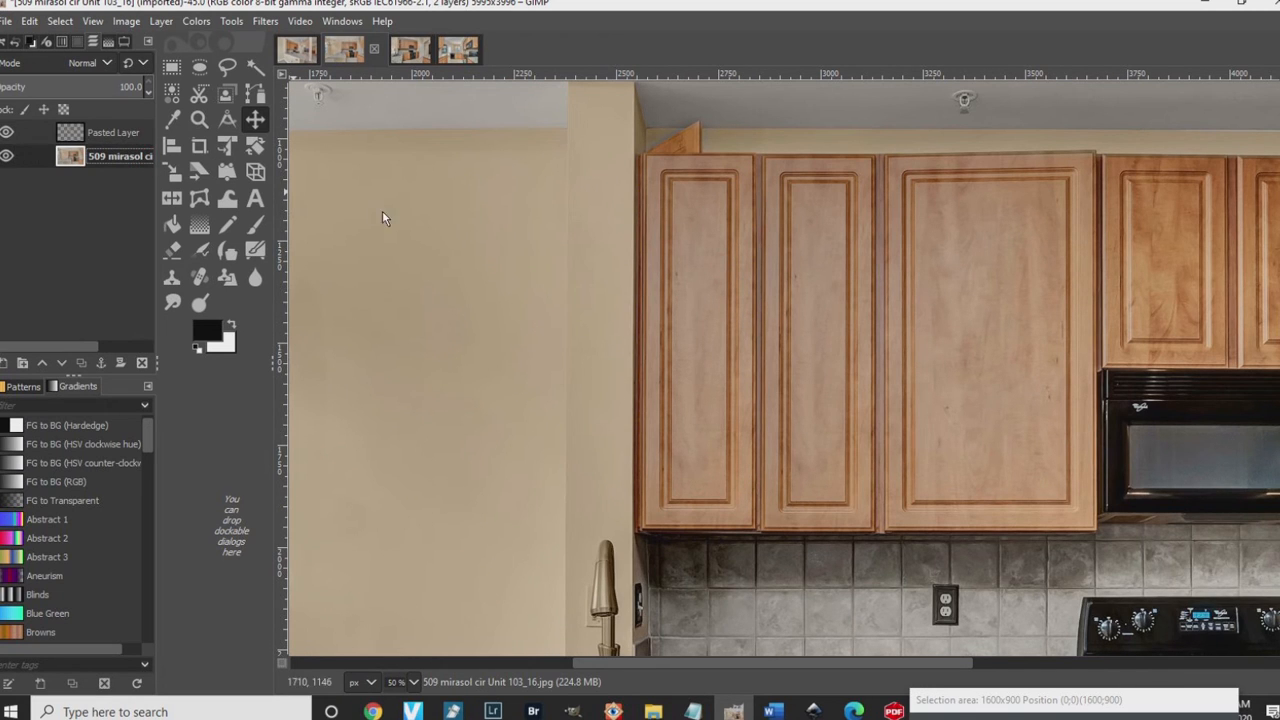
pyautogui.scroll(2, 701, 116)
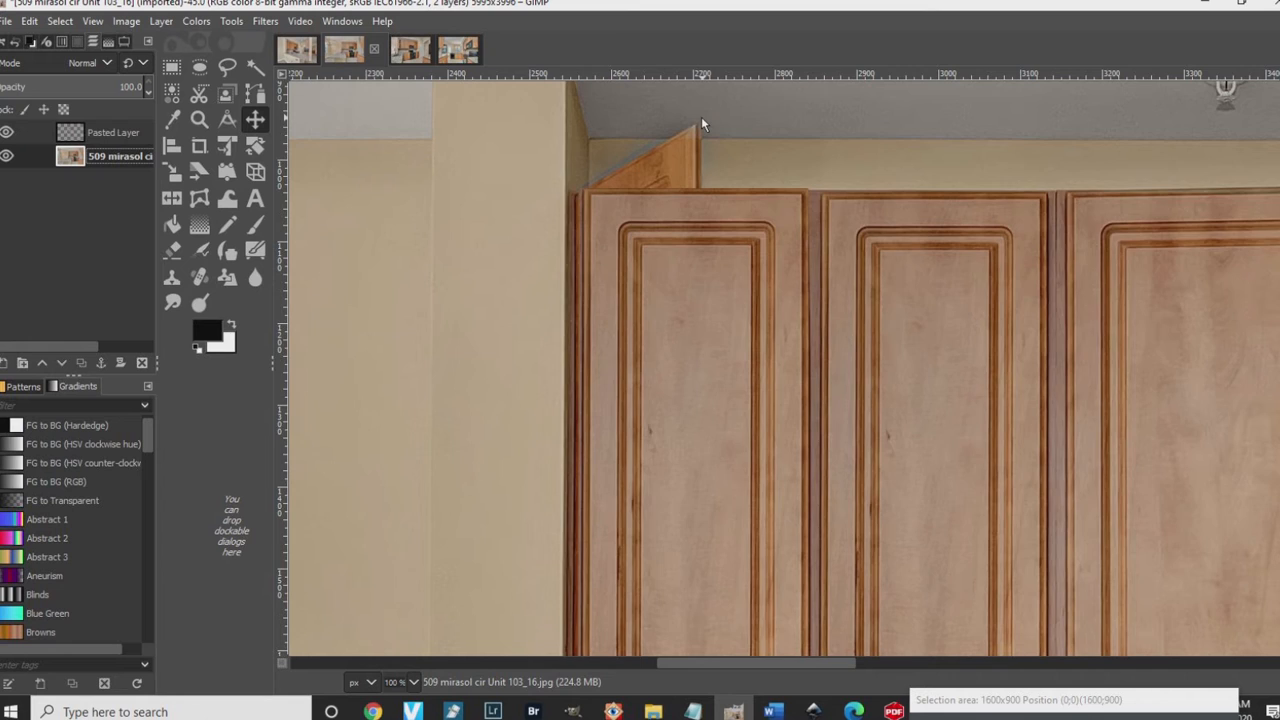
pyautogui.scroll(1, 701, 116)
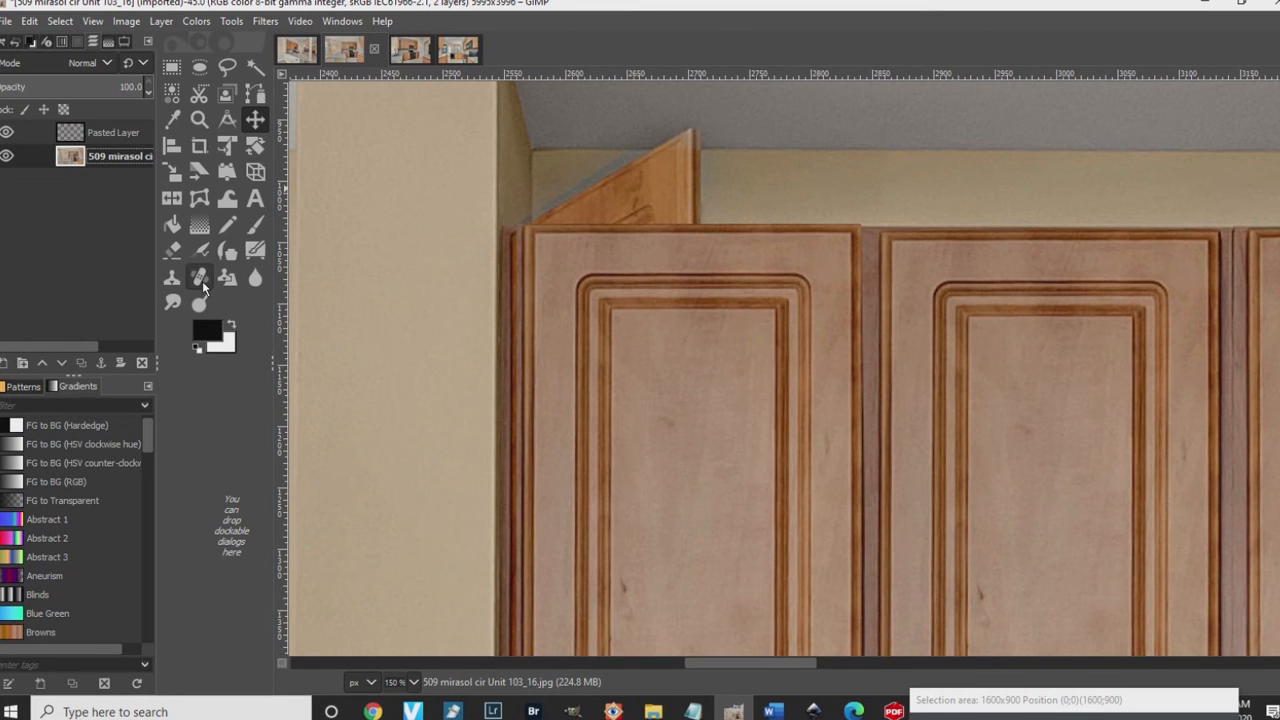
pyautogui.click(172, 280)
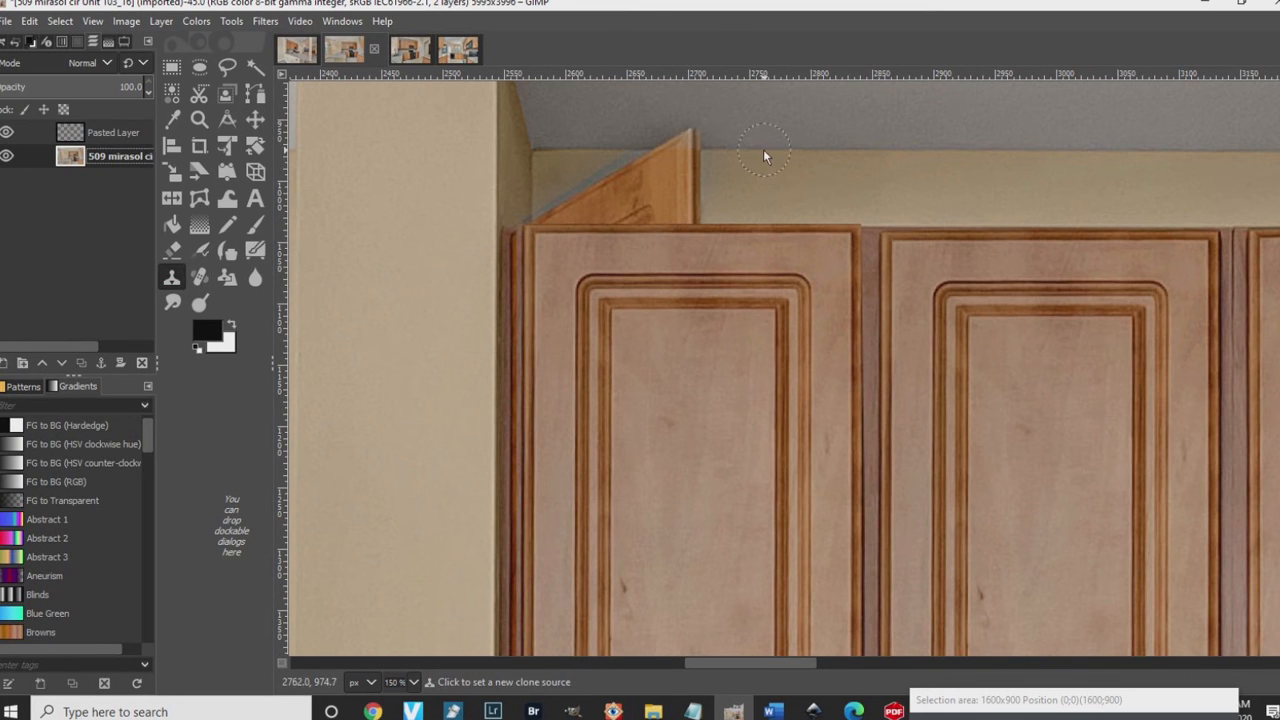
pyautogui.moveTo(677, 149)
pyautogui.mouseDown()
pyautogui.moveTo(695, 208)
pyautogui.moveTo(679, 213)
pyautogui.moveTo(648, 208)
pyautogui.moveTo(654, 162)
pyautogui.moveTo(629, 170)
pyautogui.moveTo(630, 205)
pyautogui.moveTo(619, 203)
pyautogui.moveTo(677, 188)
pyautogui.moveTo(600, 187)
pyautogui.mouseUp()
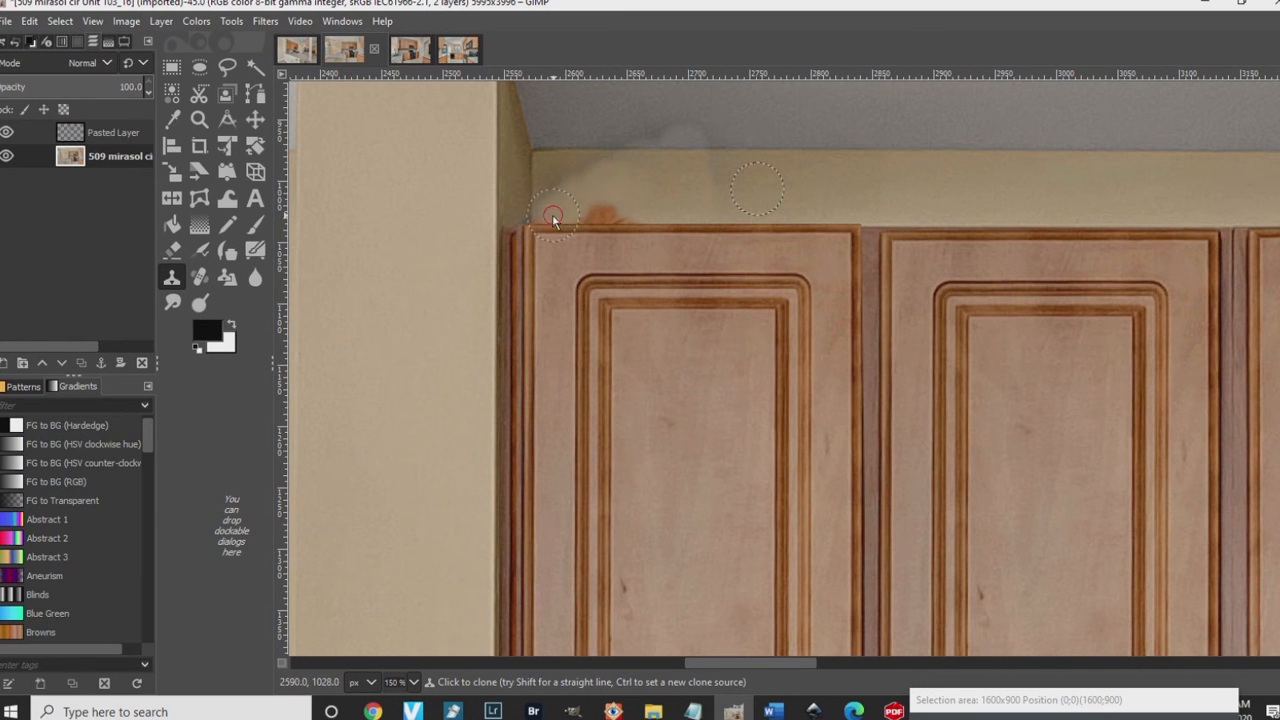
# Step: Heal the cloned wall strip and wall-to-ceiling edge above the first cabinet, sampling the clean areas beside them
pyautogui.click(200, 279)
pyautogui.keyDown('ctrl'); pyautogui.click(767, 152); pyautogui.keyUp('ctrl')
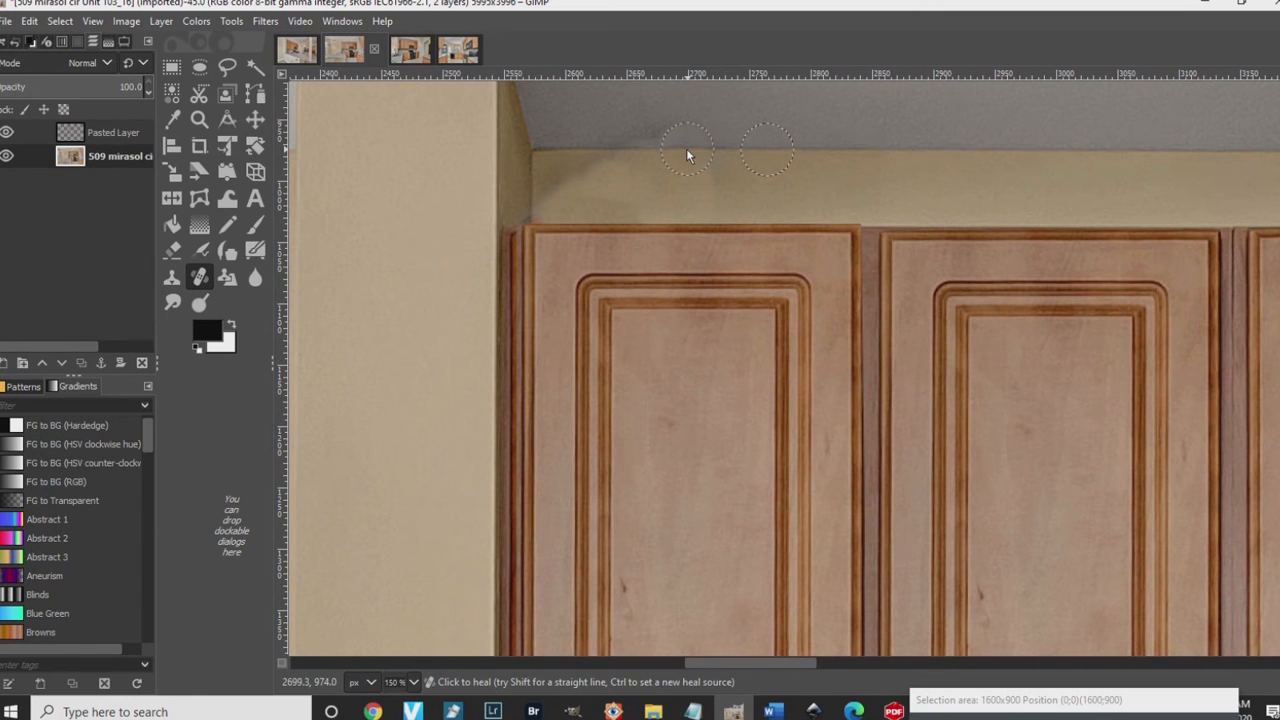
pyautogui.moveTo(687, 150)
pyautogui.mouseDown()
pyautogui.moveTo(643, 153)
pyautogui.moveTo(698, 144)
pyautogui.moveTo(709, 194)
pyautogui.mouseUp()
pyautogui.keyDown('ctrl'); pyautogui.click(766, 191); pyautogui.keyUp('ctrl')
pyautogui.moveTo(611, 180); pyautogui.dragTo(588, 185)
pyautogui.click(559, 197)
pyautogui.keyDown('ctrl'); pyautogui.click(717, 149); pyautogui.keyUp('ctrl')
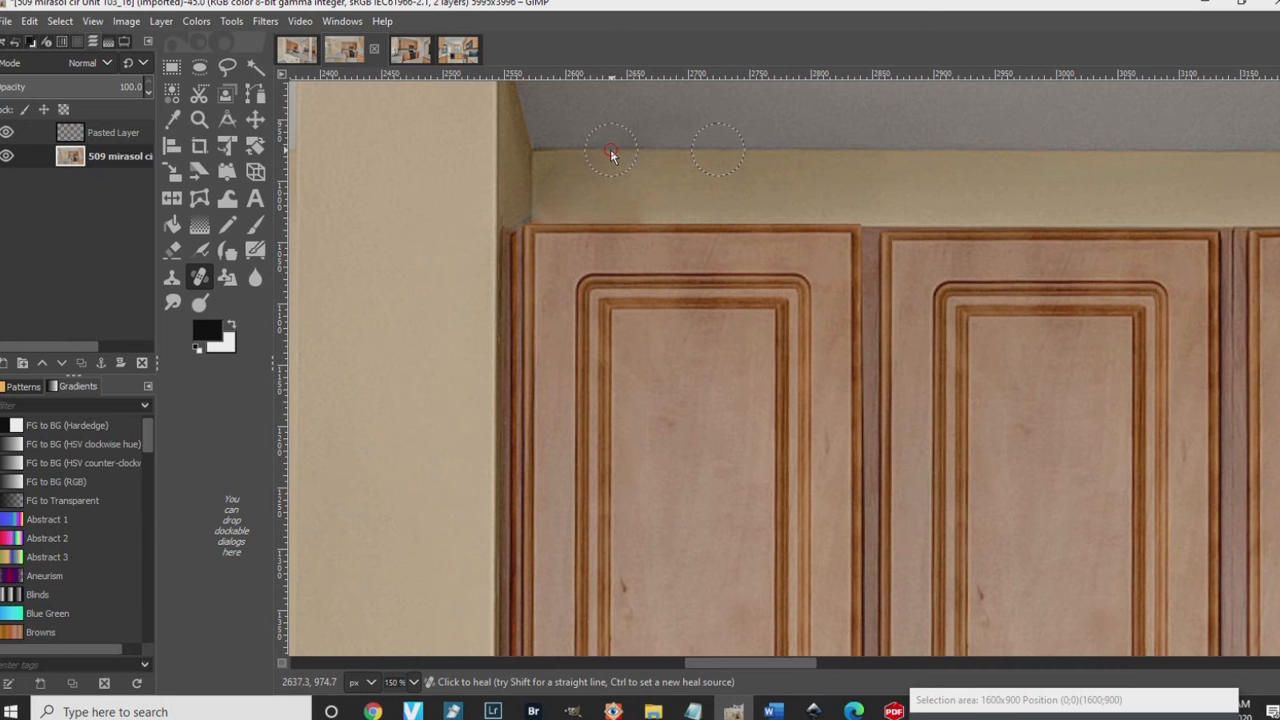
# Step: Export the second retouched photo as a JPG under its existing name in the same folder, replacing the existing file
pyautogui.scroll(-3, 767, 273)
pyautogui.scroll(-3, 998, 452)
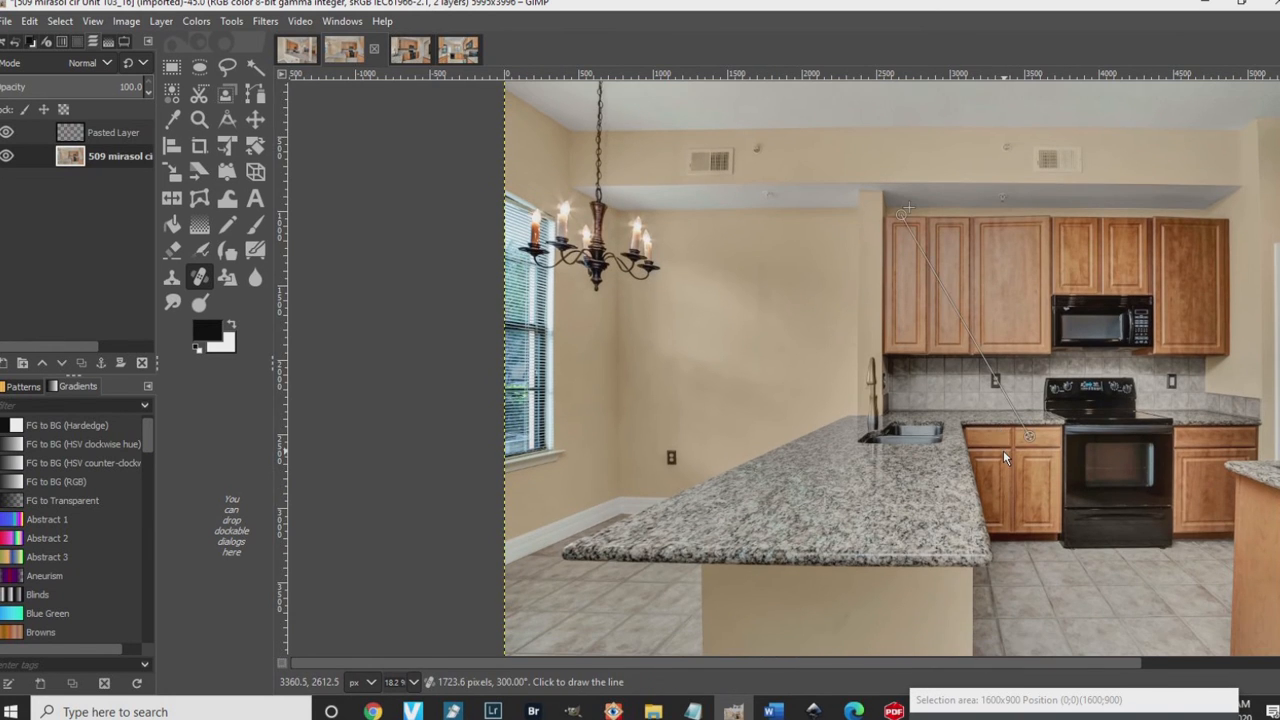
pyautogui.hotkey('ctrl', 'shift', 'e')
pyautogui.press('Return')
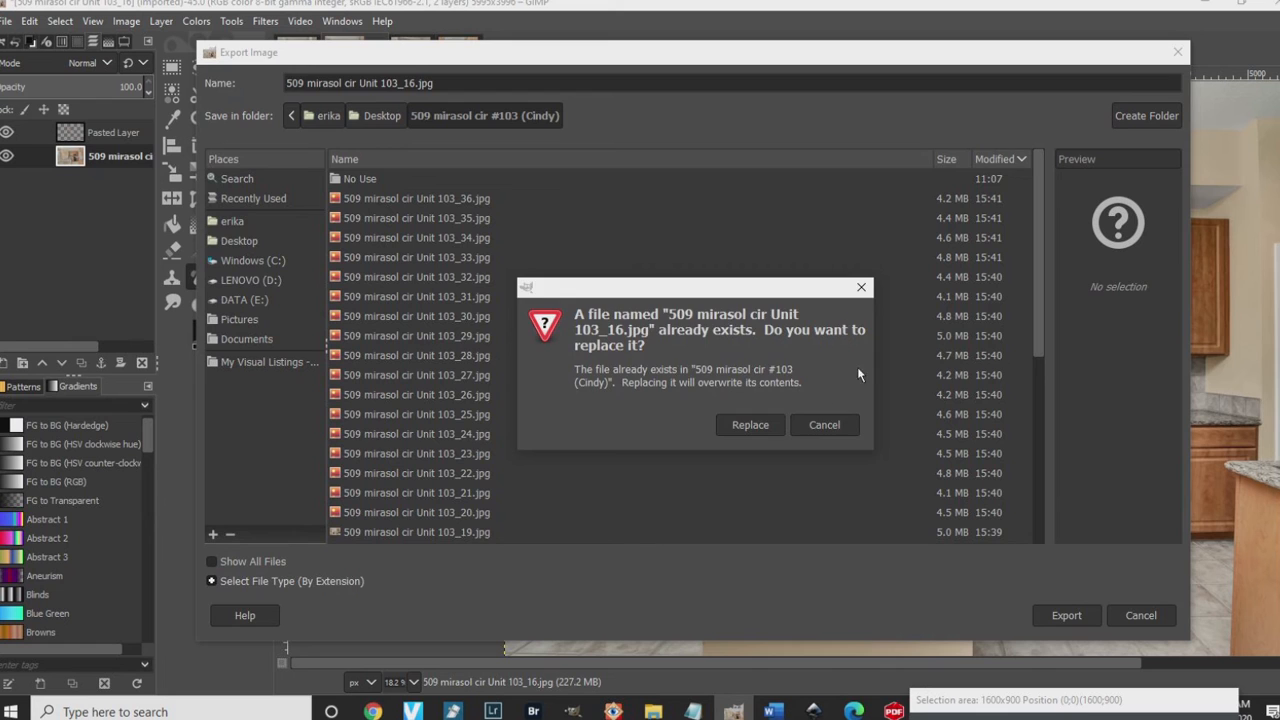
pyautogui.press('Return')
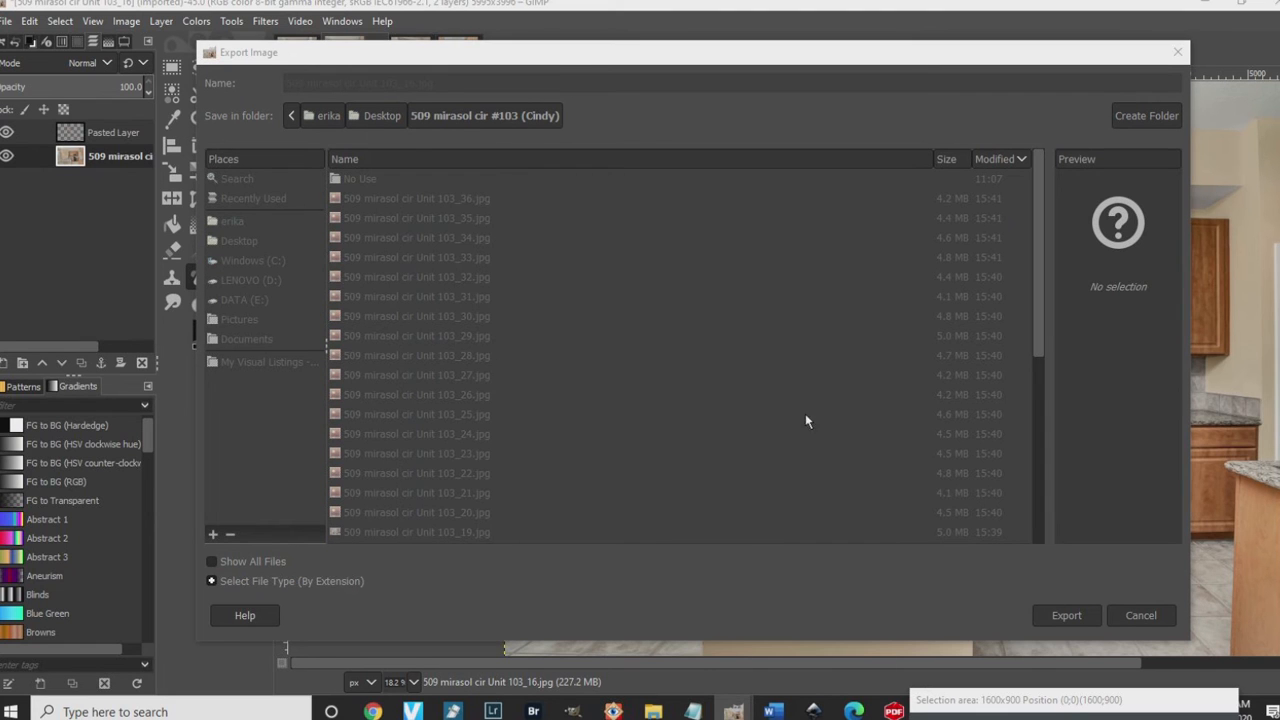
pyautogui.click(652, 543)
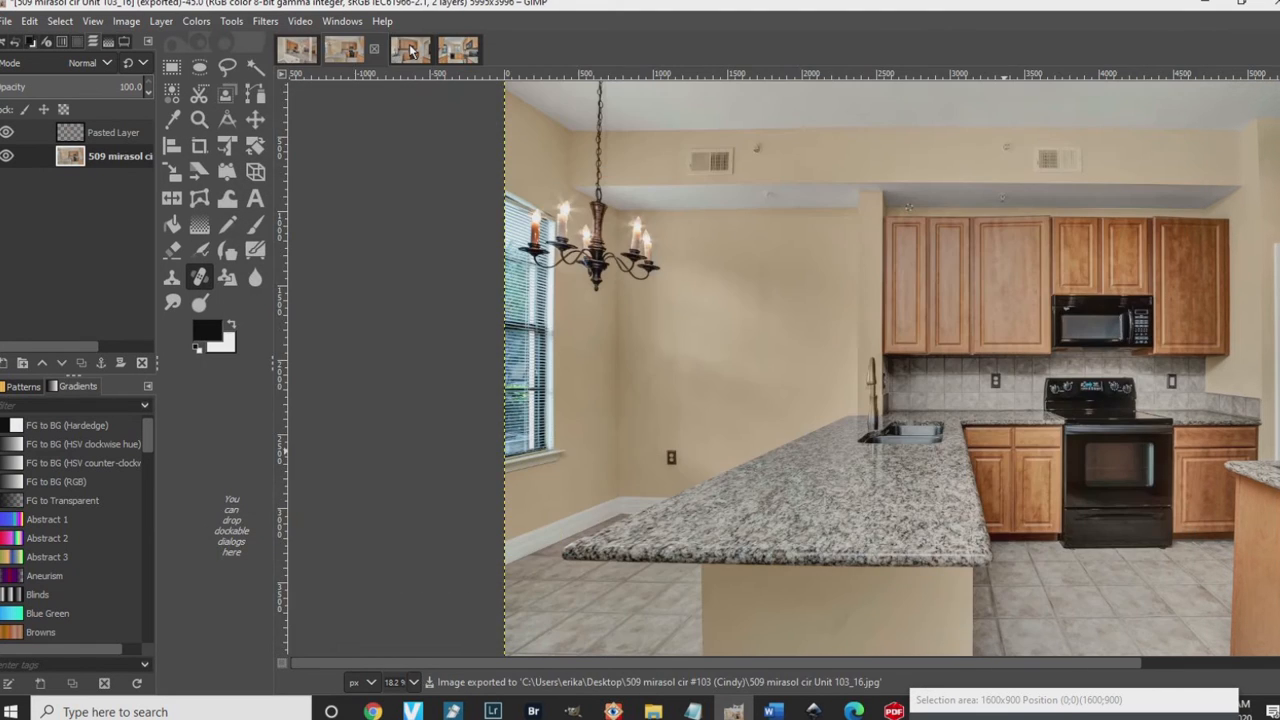
# Step: In the third open kitchen photo, outline the closed second upper cabinet door with a polygonal free selection
pyautogui.click(410, 47)
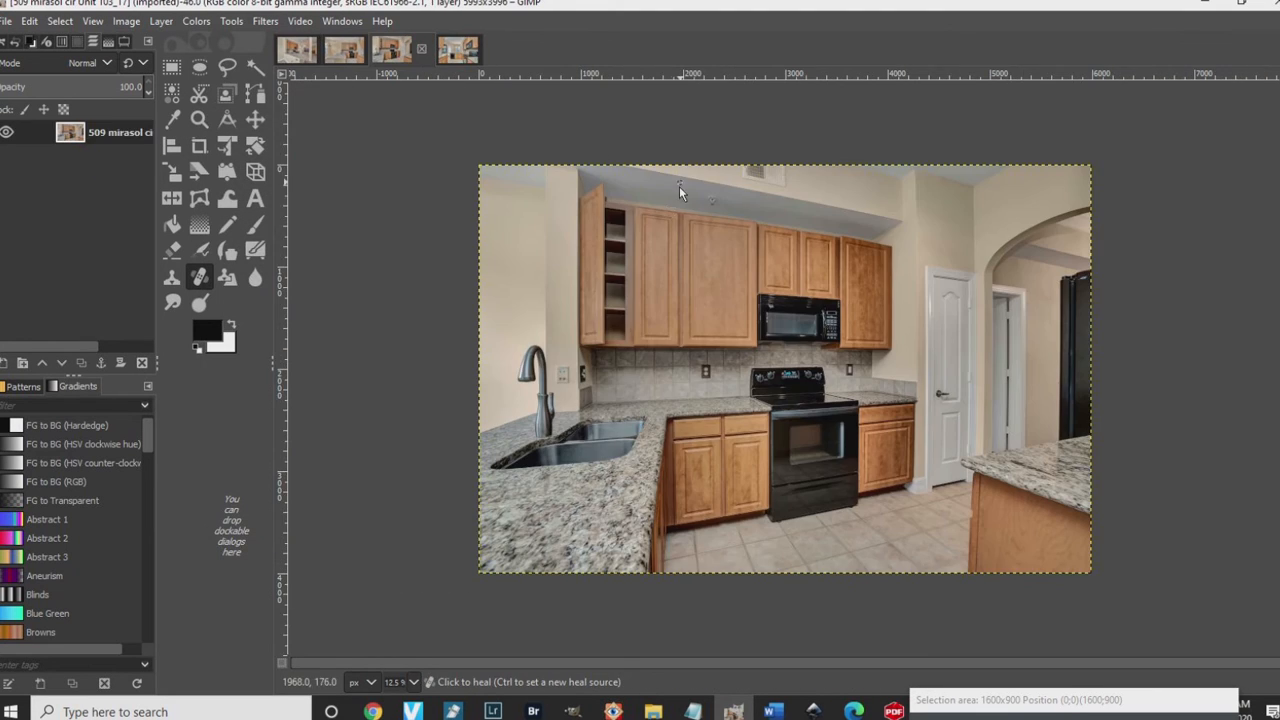
pyautogui.scroll(3, 605, 221)
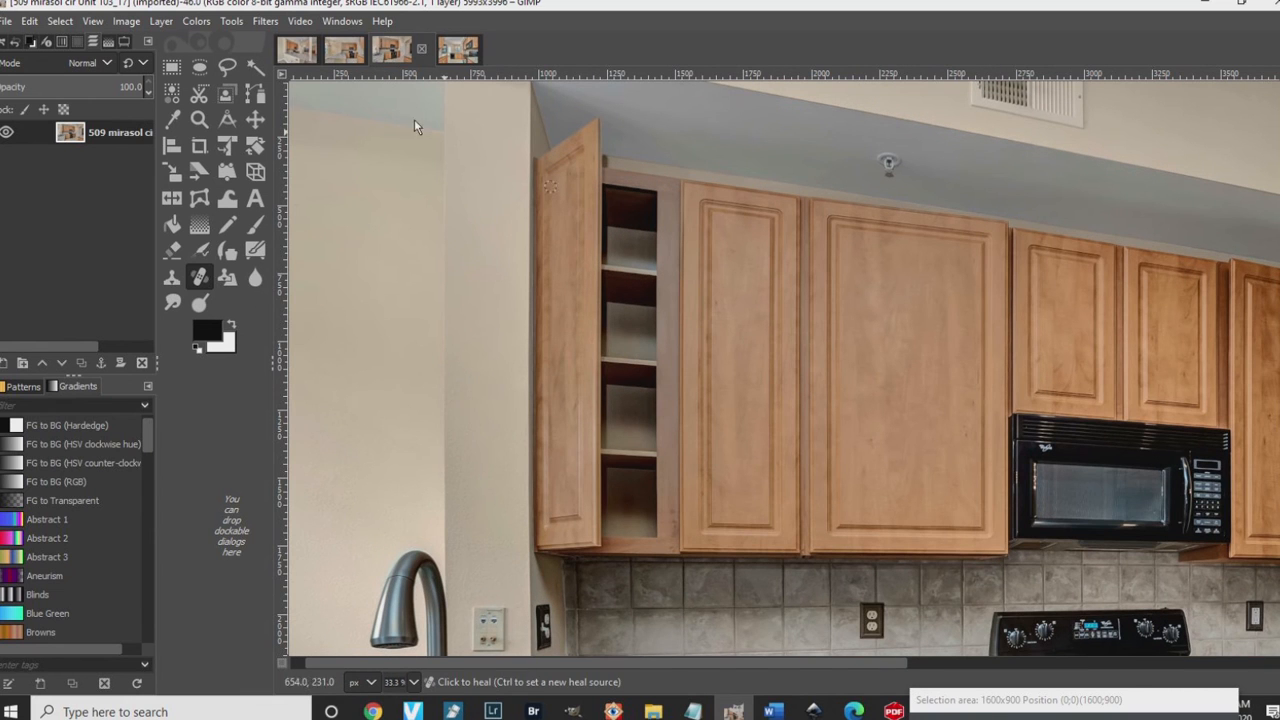
pyautogui.click(225, 69)
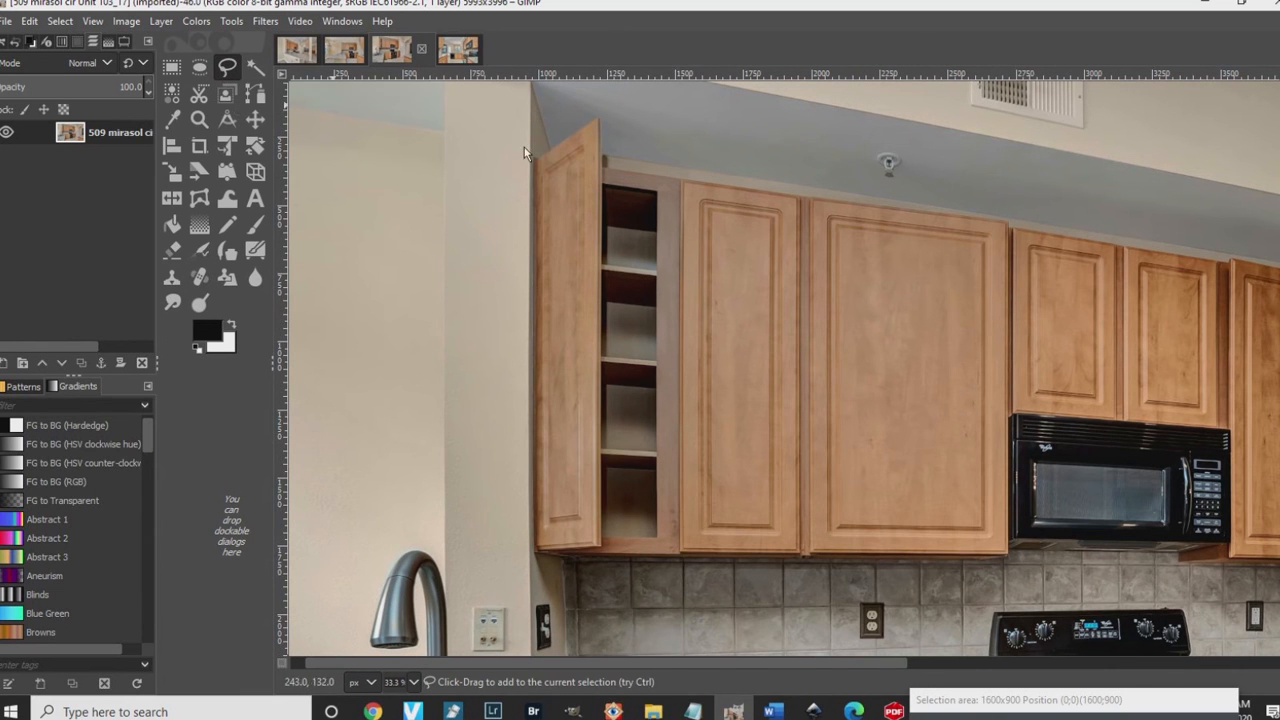
pyautogui.scroll(2, 685, 179)
pyautogui.click(669, 176)
pyautogui.scroll(-5, 917, 211)
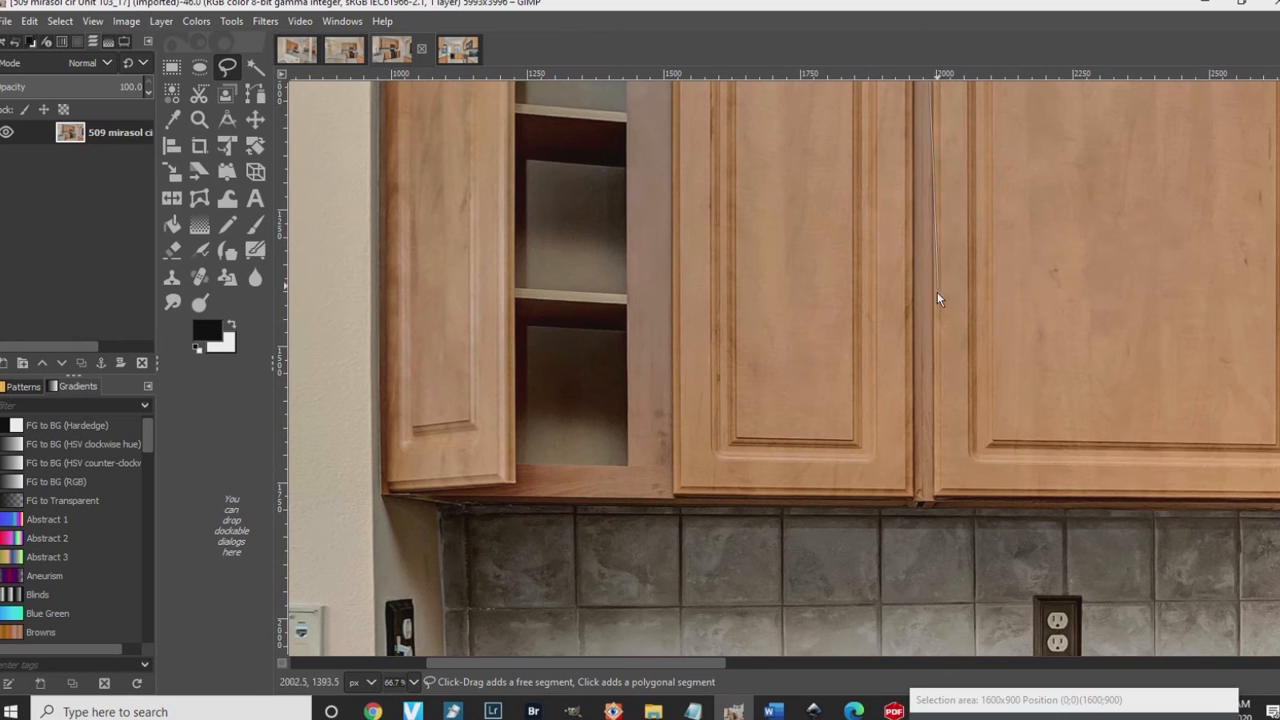
pyautogui.click(920, 511)
pyautogui.click(666, 500)
pyautogui.scroll(5, 666, 500)
pyautogui.scroll(3, 641, 212)
pyautogui.click(669, 297)
pyautogui.press('Return')
# Step: Copy the door selected in the third photo and paste it as a new layer
pyautogui.hotkey('ctrl', 'c')
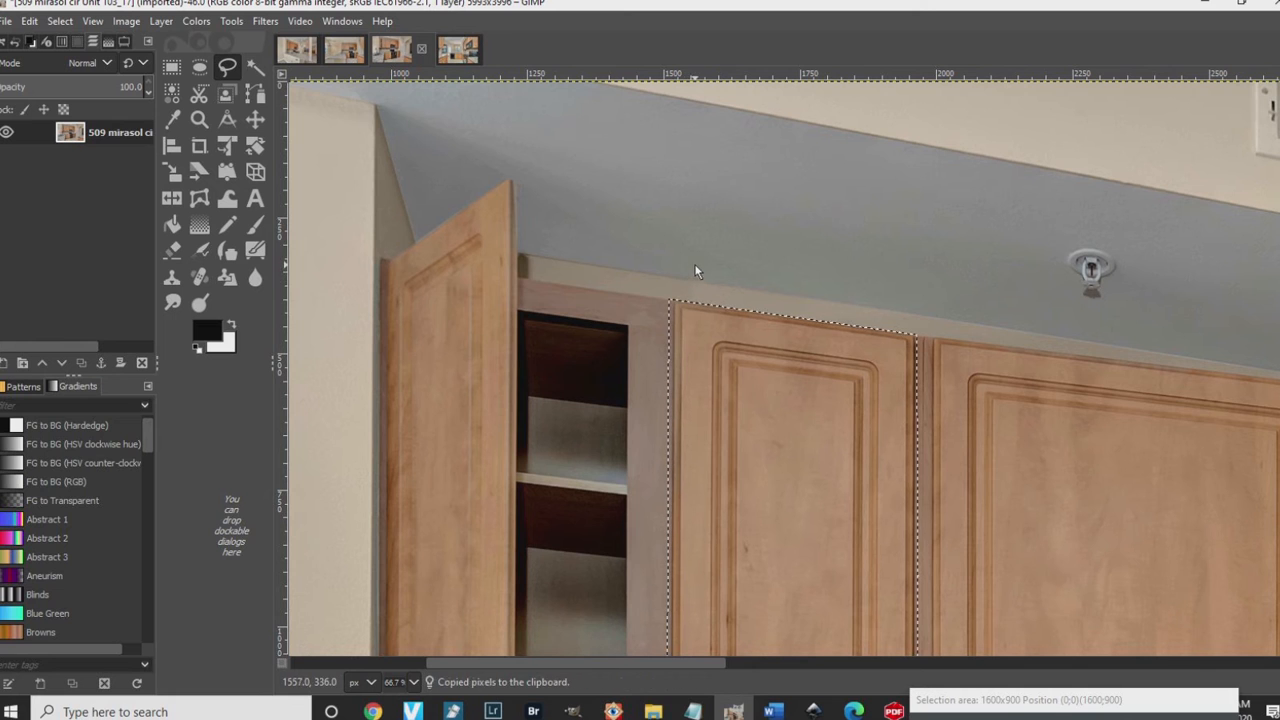
pyautogui.hotkey('ctrl', 'v')
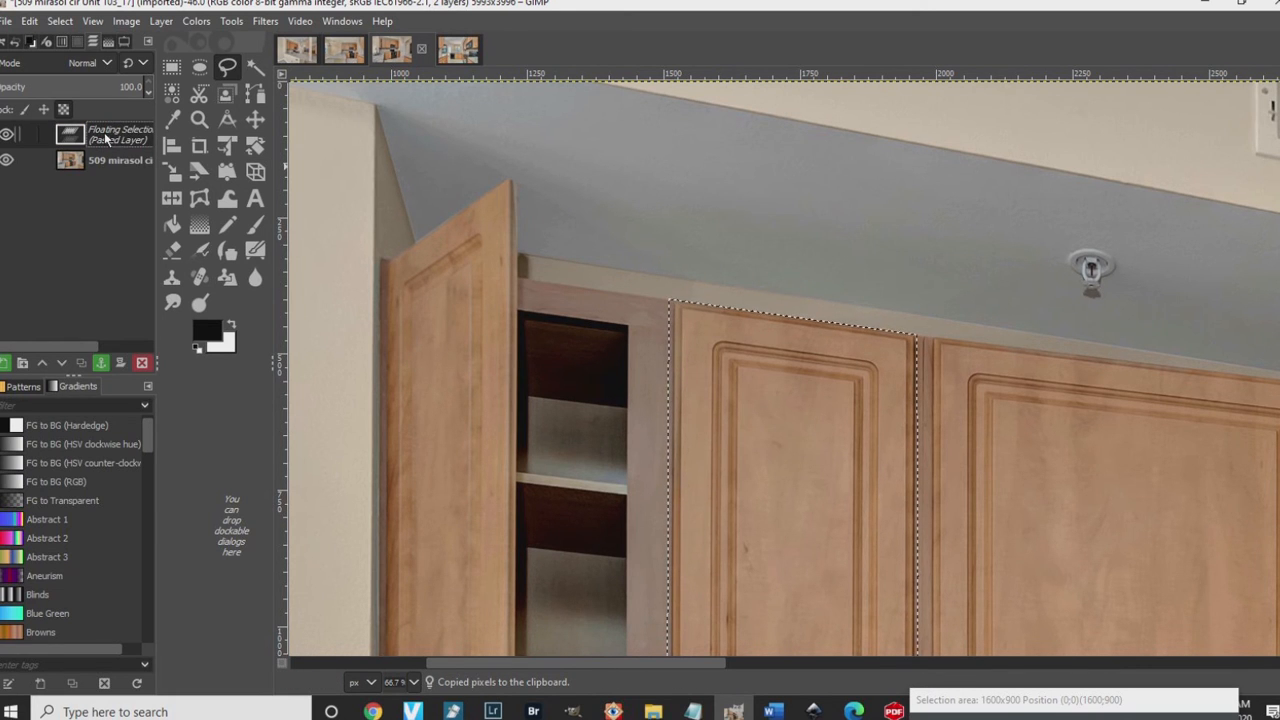
pyautogui.rightClick(104, 132)
pyautogui.click(149, 259)
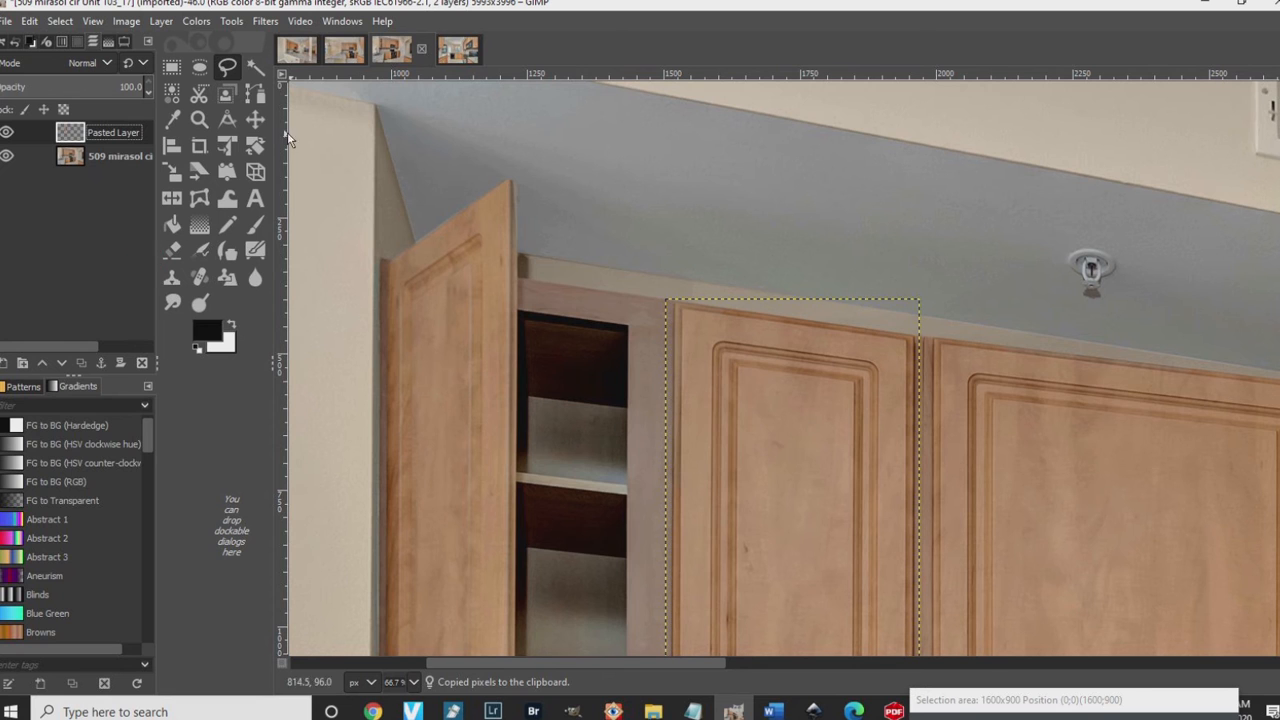
# Step: Move the pasted door layer over the open first cabinet, just beside the second door
pyautogui.click(255, 119)
pyautogui.scroll(-2, 621, 271)
pyautogui.moveTo(717, 386); pyautogui.dragTo(591, 368)
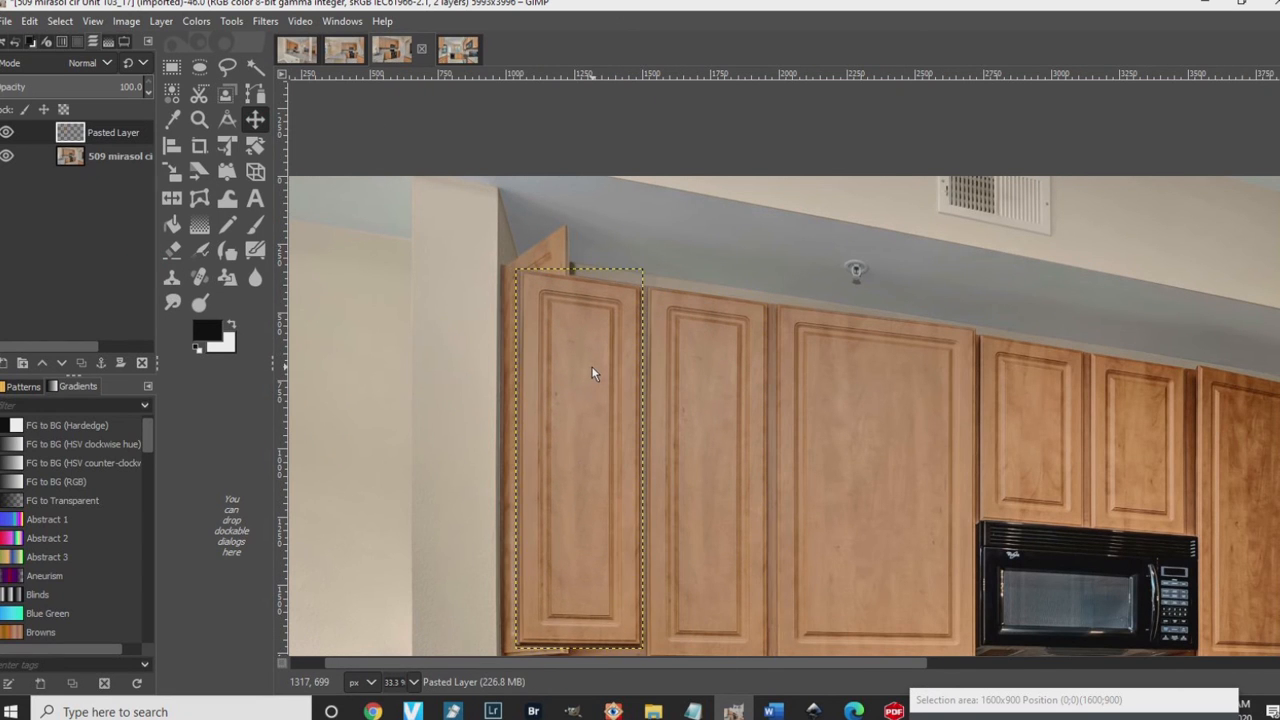
pyautogui.scroll(-3, 592, 373)
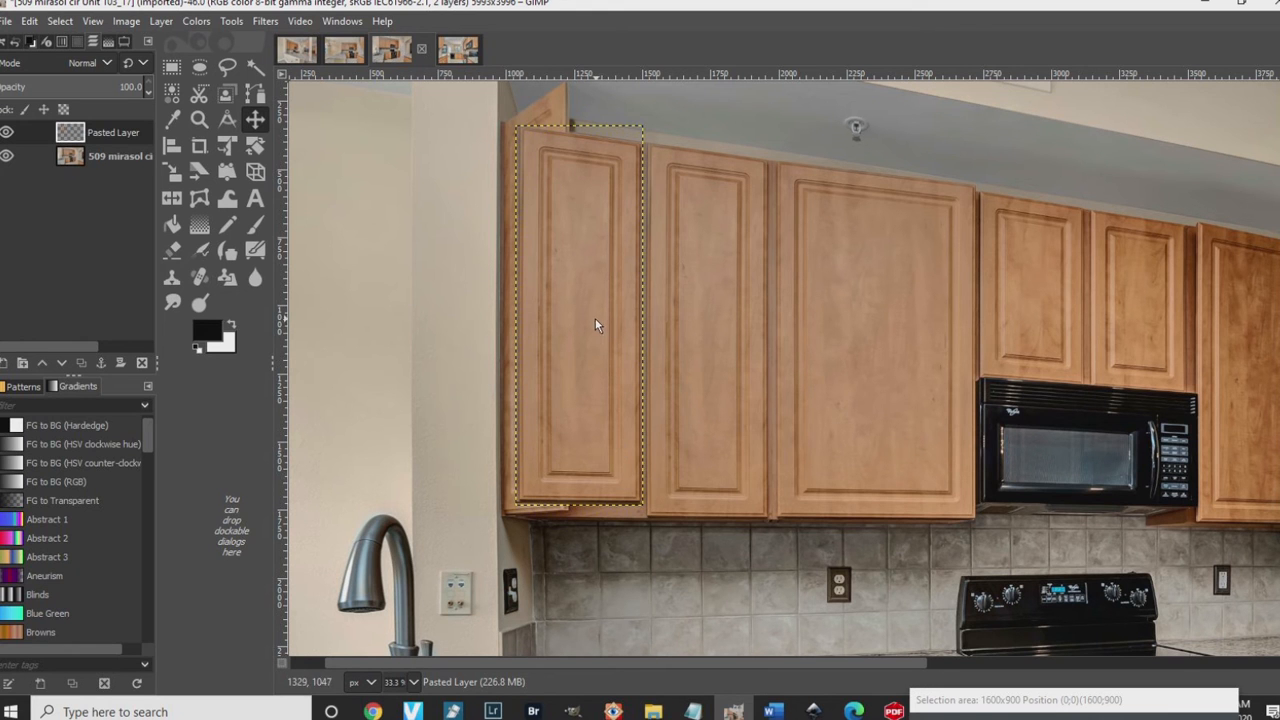
pyautogui.scroll(2, 595, 296)
pyautogui.scroll(-1, 595, 288)
pyautogui.scroll(3, 595, 288)
pyautogui.moveTo(593, 305); pyautogui.dragTo(592, 305)
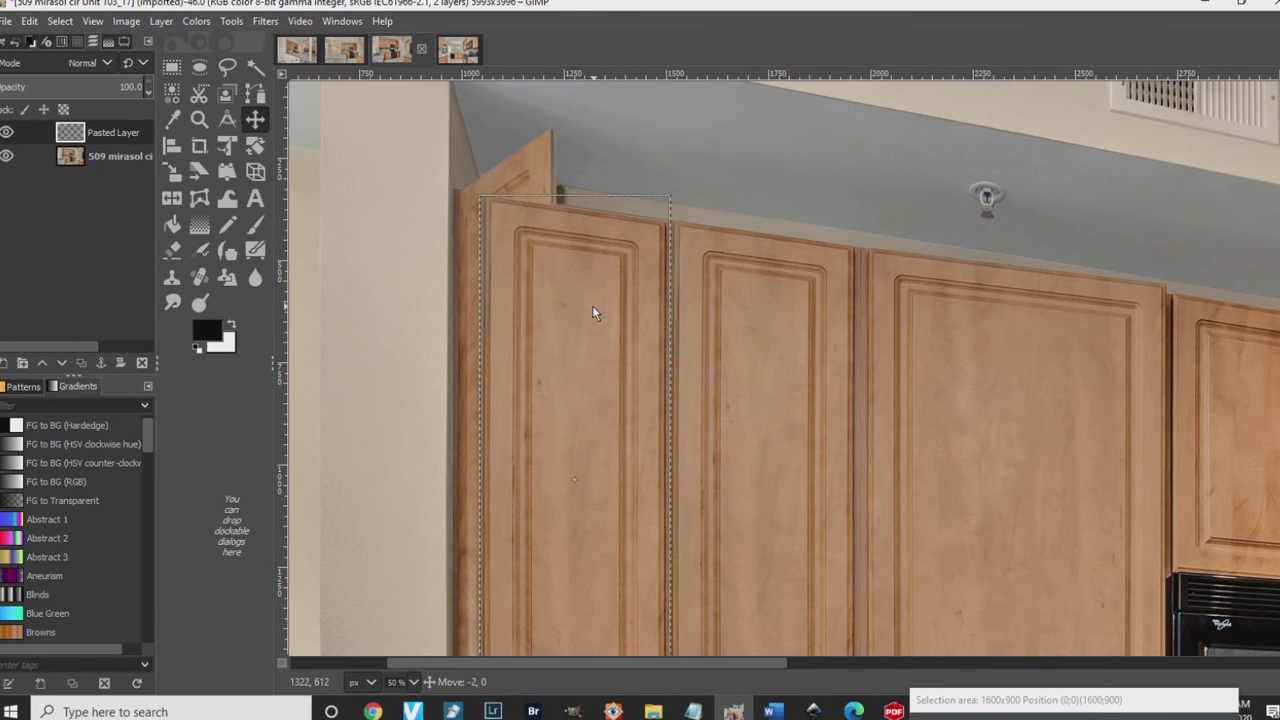
# Step: Start a Handle Transform on the pasted door layer in the third photo and place handles at the door's four corners
pyautogui.click(228, 172)
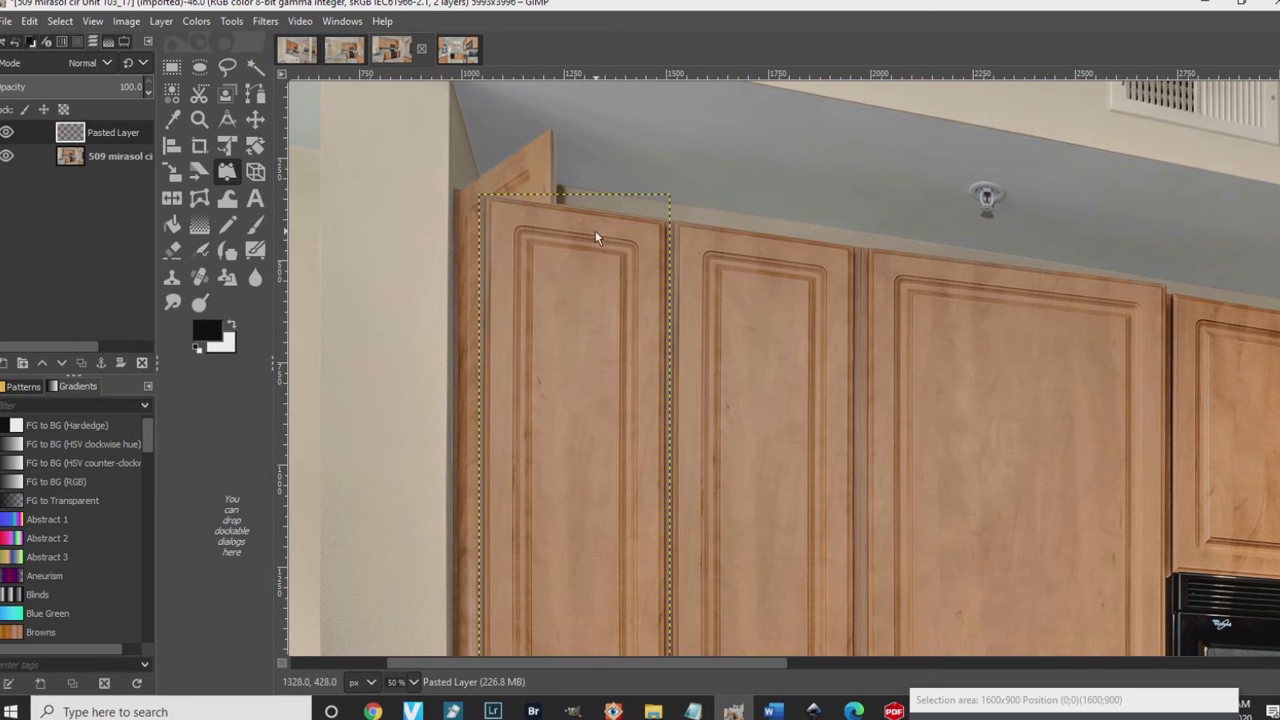
pyautogui.click(484, 197)
pyautogui.click(665, 228)
pyautogui.scroll(-5, 664, 235)
pyautogui.click(668, 471)
pyautogui.click(484, 471)
# Step: Stretch the pasted door's corners with the handles to fill the open first cabinet's front, and apply the transform
pyautogui.moveTo(668, 472)
pyautogui.mouseDown()
pyautogui.moveTo(671, 506)
pyautogui.moveTo(669, 491)
pyautogui.mouseUp()
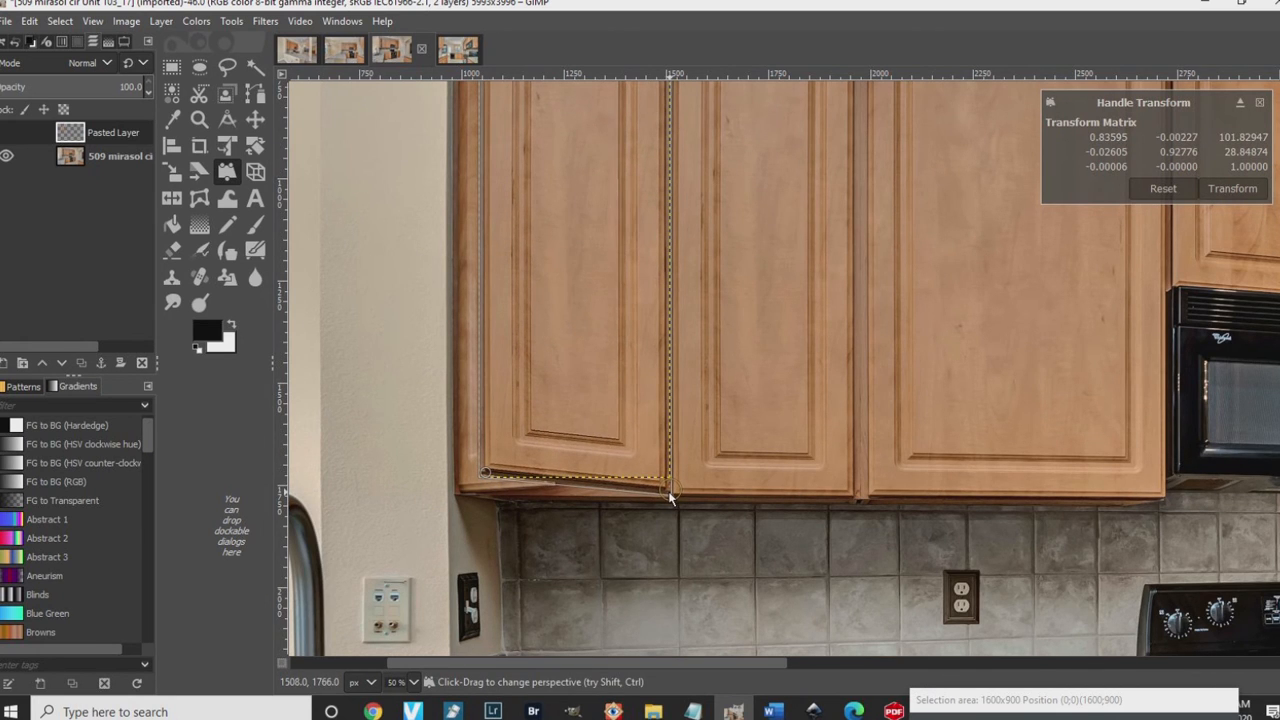
pyautogui.moveTo(490, 478); pyautogui.dragTo(466, 495)
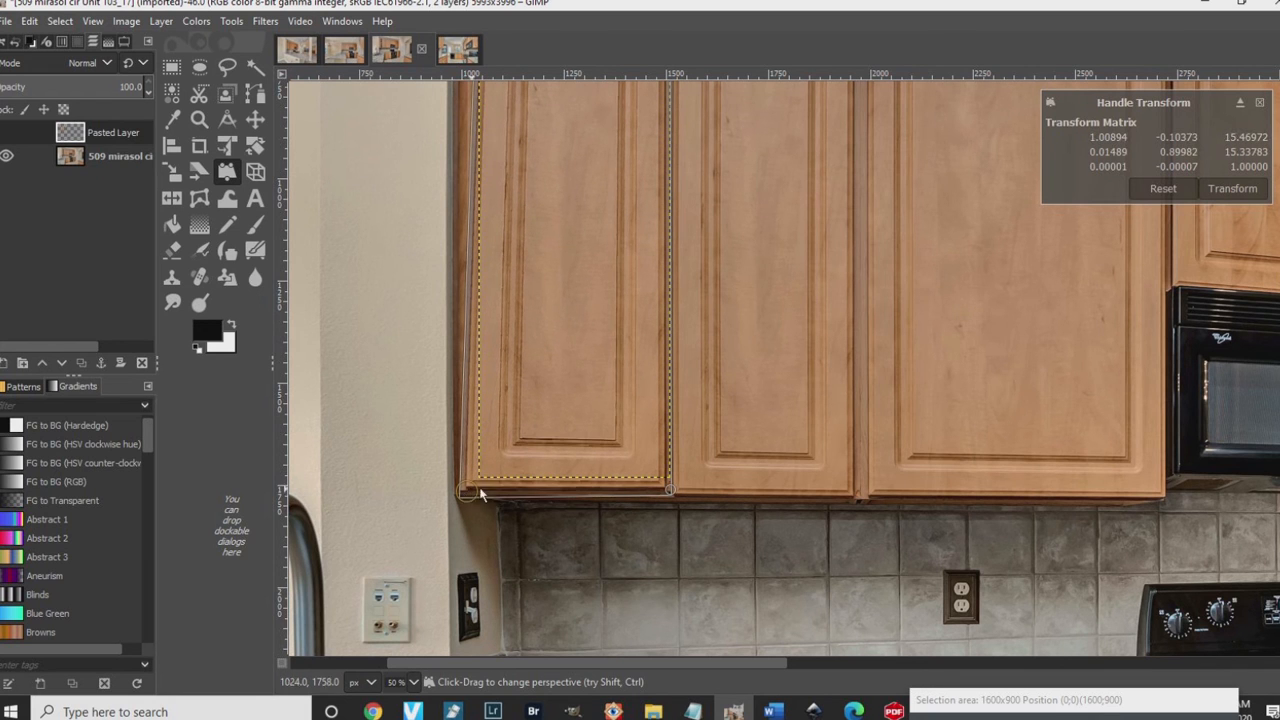
pyautogui.moveTo(468, 494); pyautogui.dragTo(466, 498)
pyautogui.scroll(5, 484, 201)
pyautogui.moveTo(483, 197); pyautogui.dragTo(461, 196)
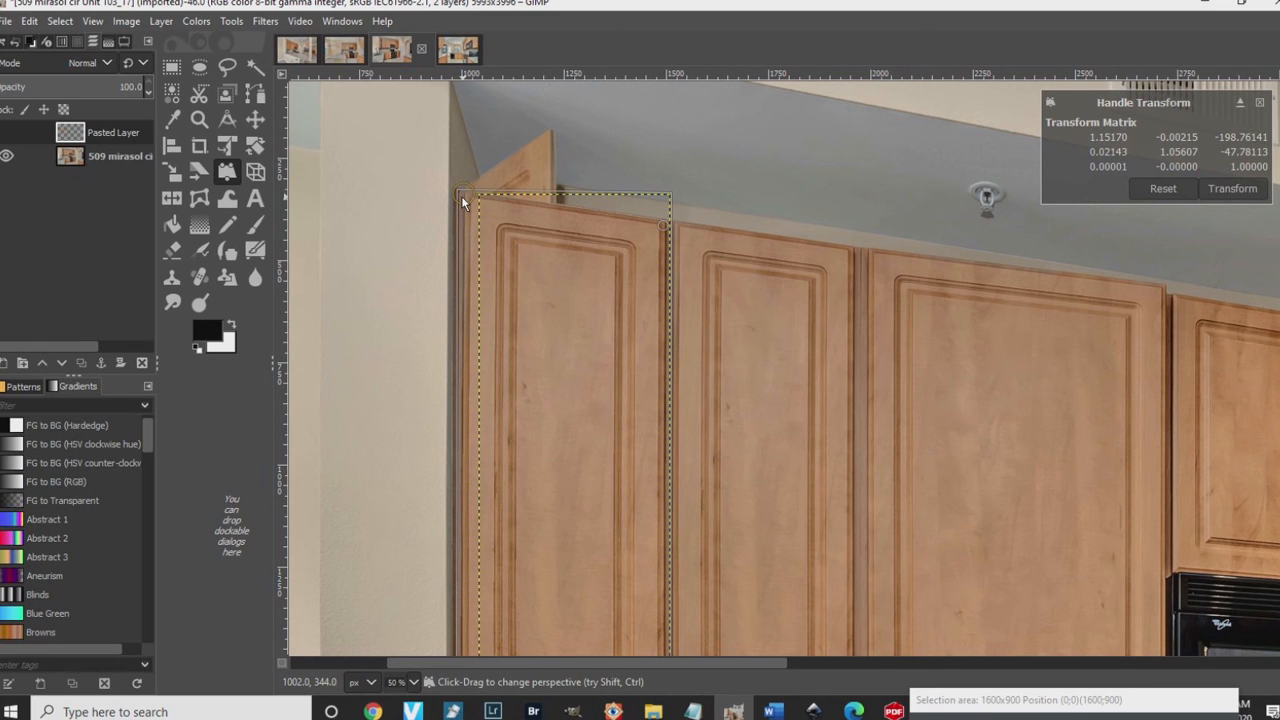
pyautogui.scroll(-1, 686, 260)
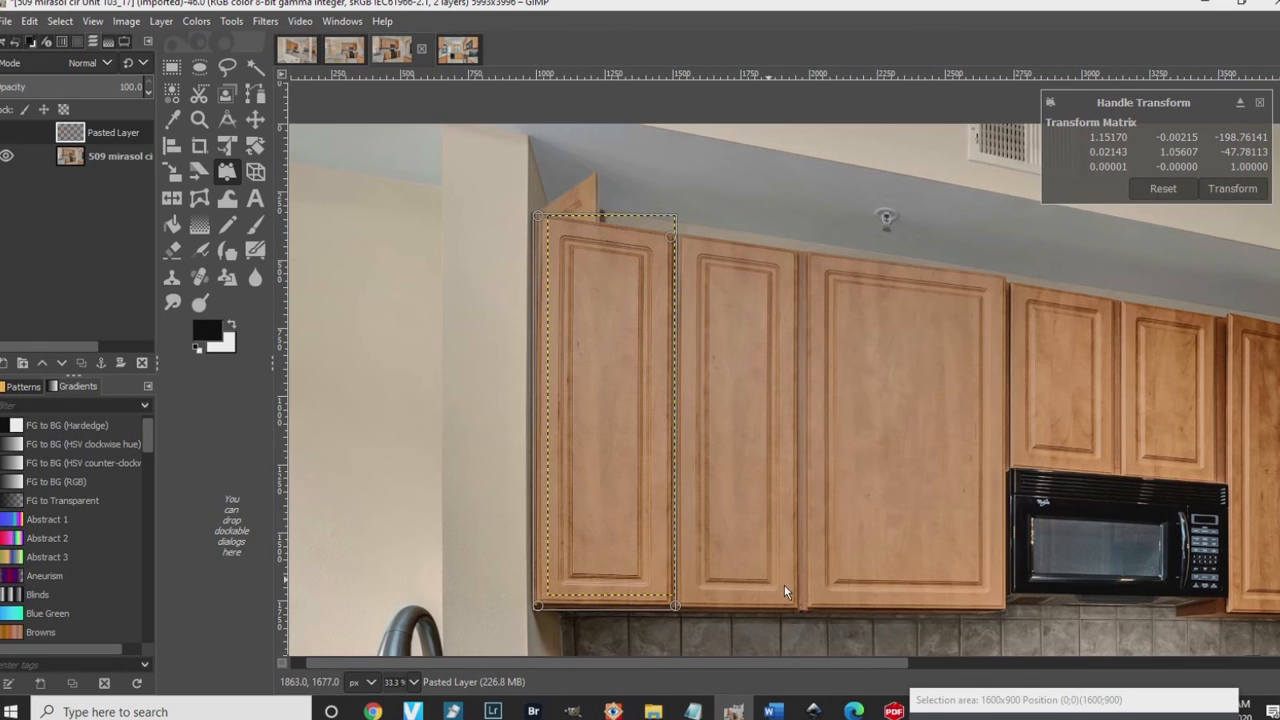
pyautogui.click(1236, 190)
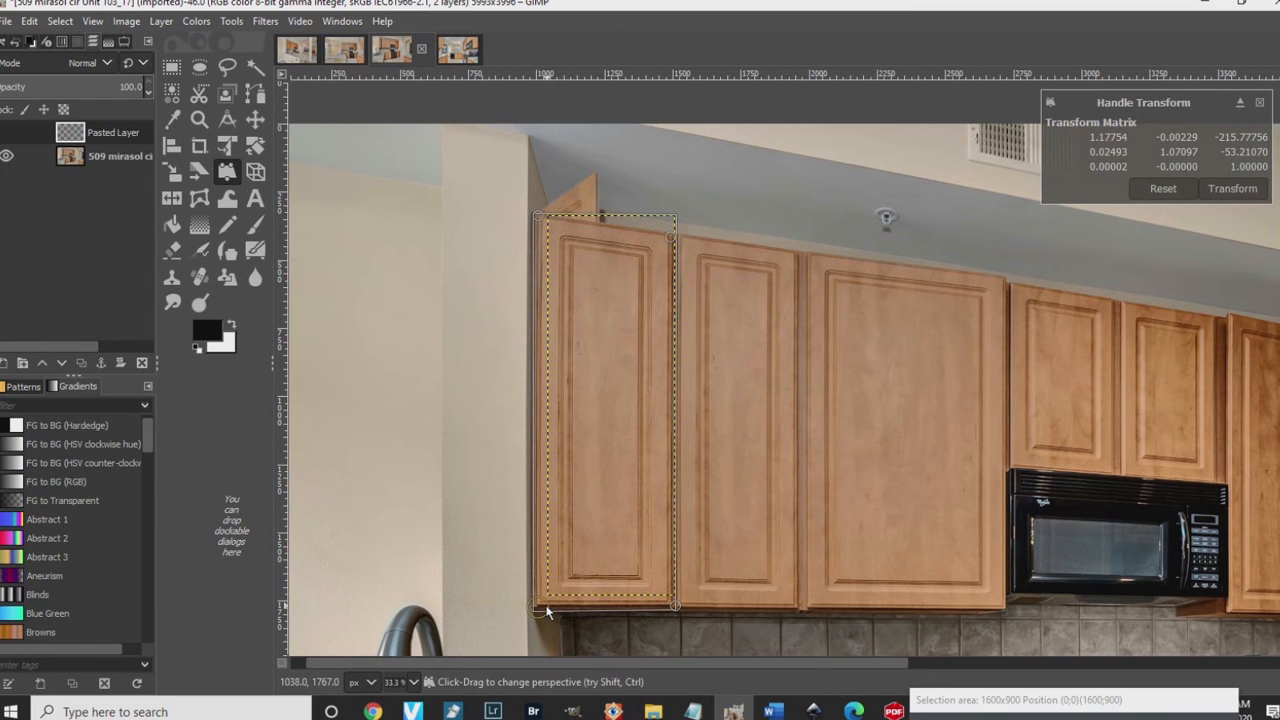
pyautogui.moveTo(666, 607); pyautogui.dragTo(667, 612)
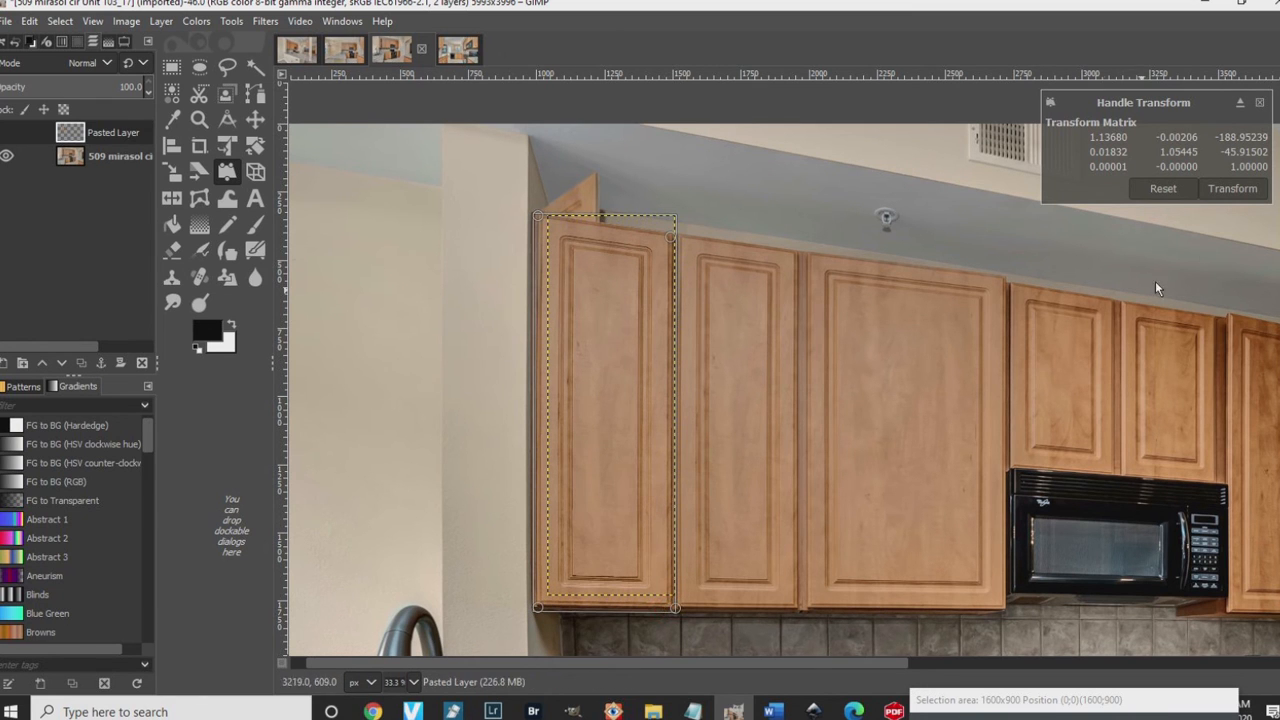
pyautogui.click(1232, 188)
# Step: On the original photo layer, clone nearby wall and ceiling over the open door protruding above the cabinets, with brush size 92
pyautogui.scroll(2, 604, 195)
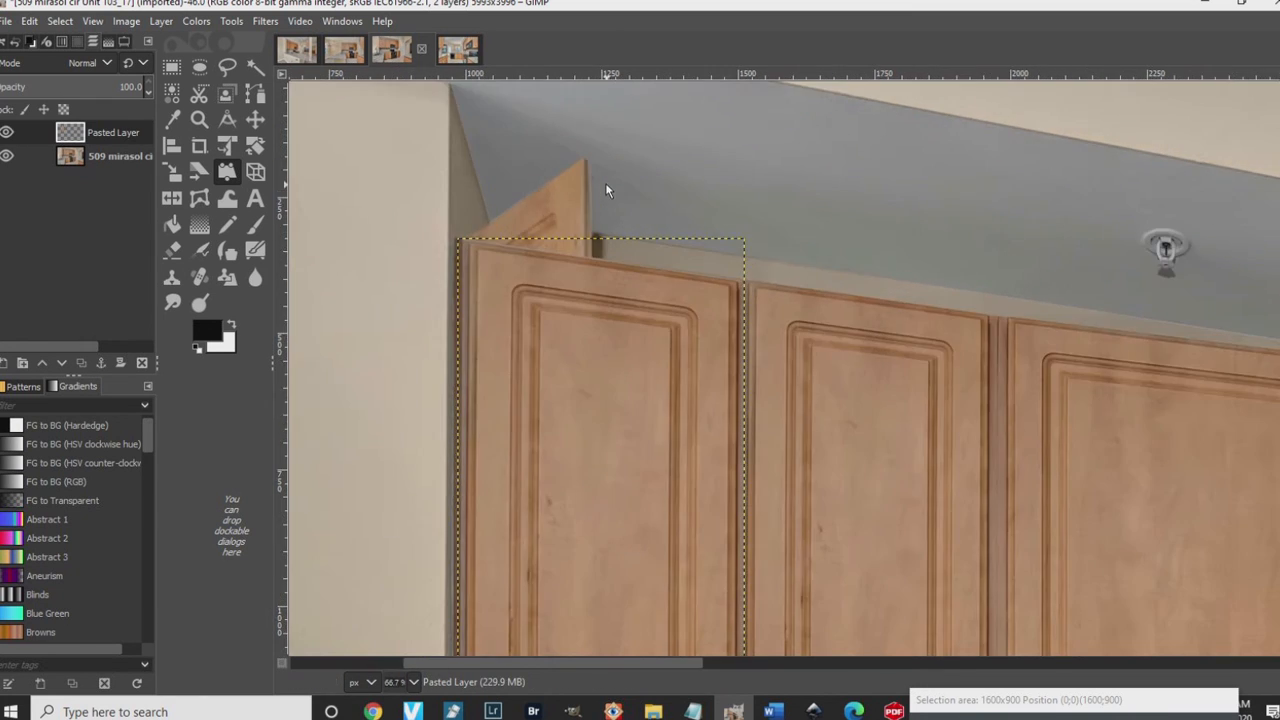
pyautogui.click(118, 157)
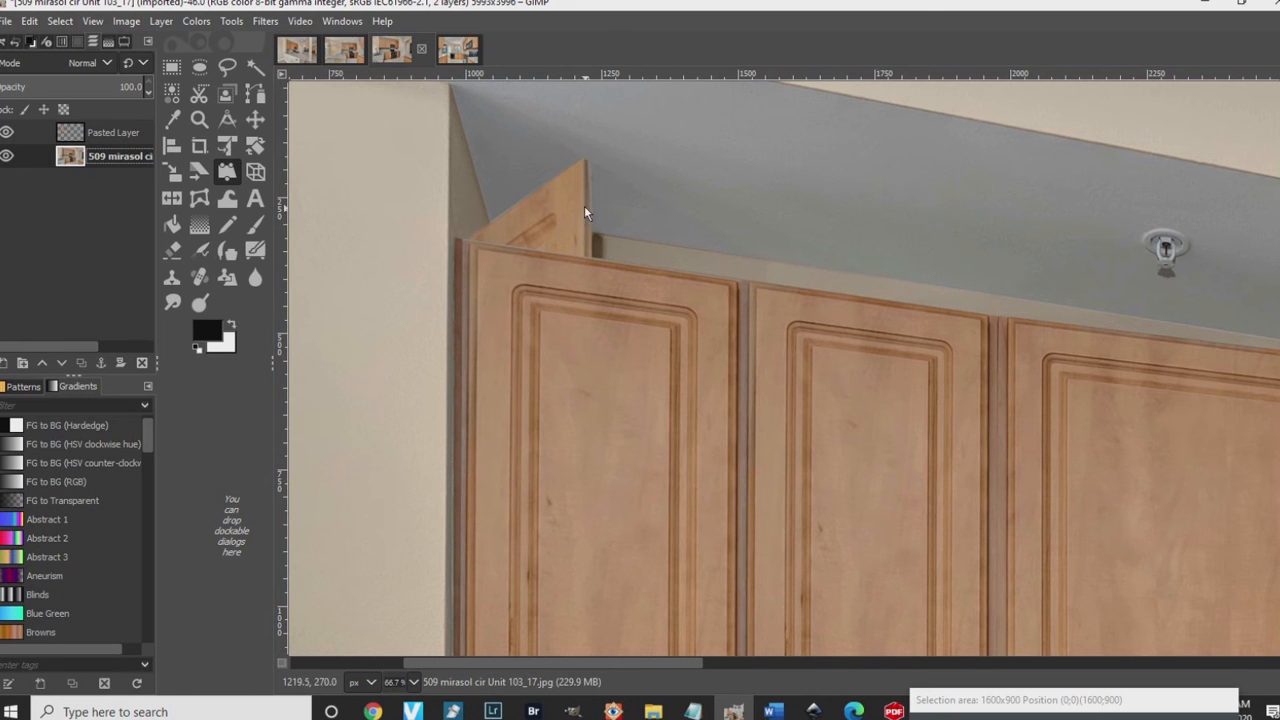
pyautogui.click(171, 280)
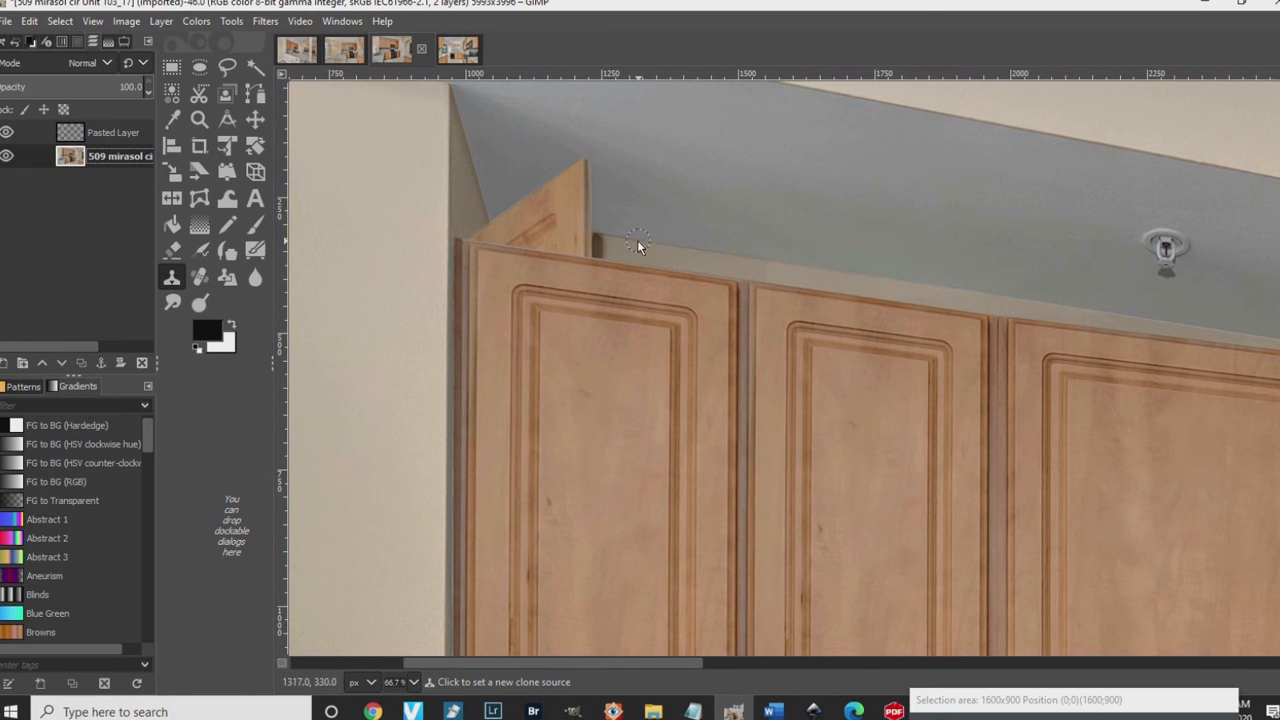
pyautogui.click(124, 43)
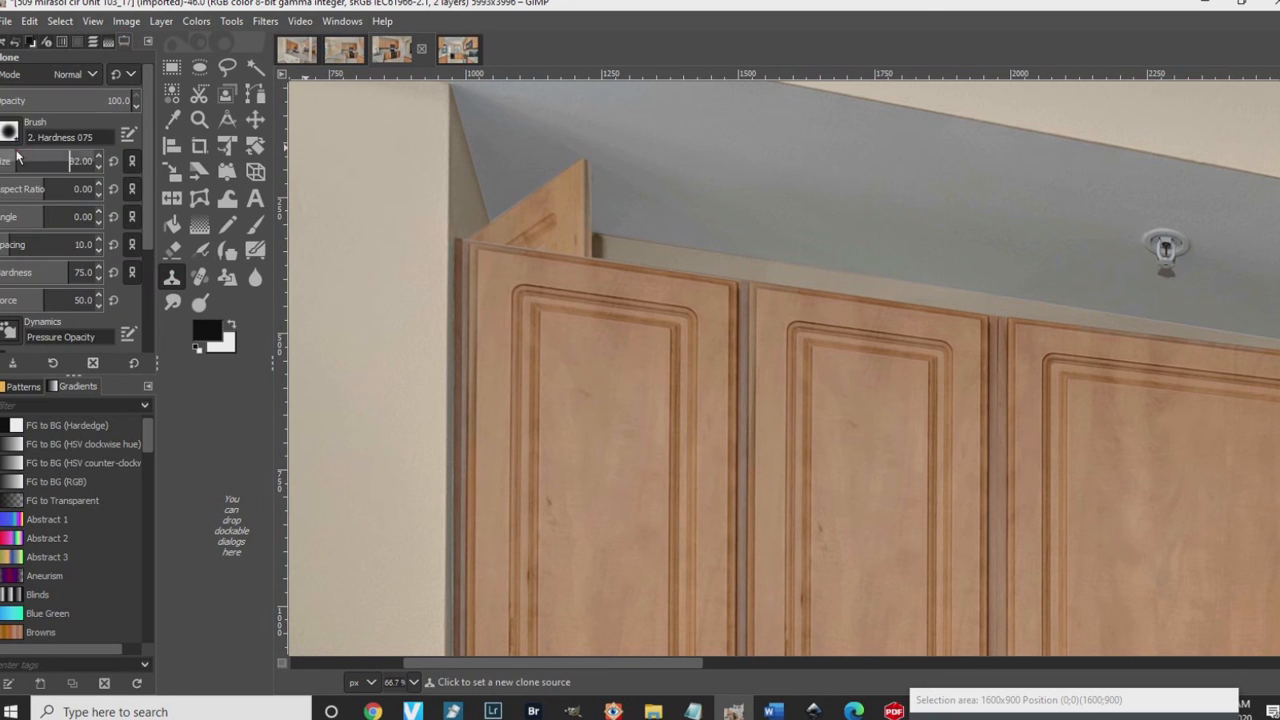
pyautogui.keyDown('ctrl'); pyautogui.click(649, 241); pyautogui.keyUp('ctrl')
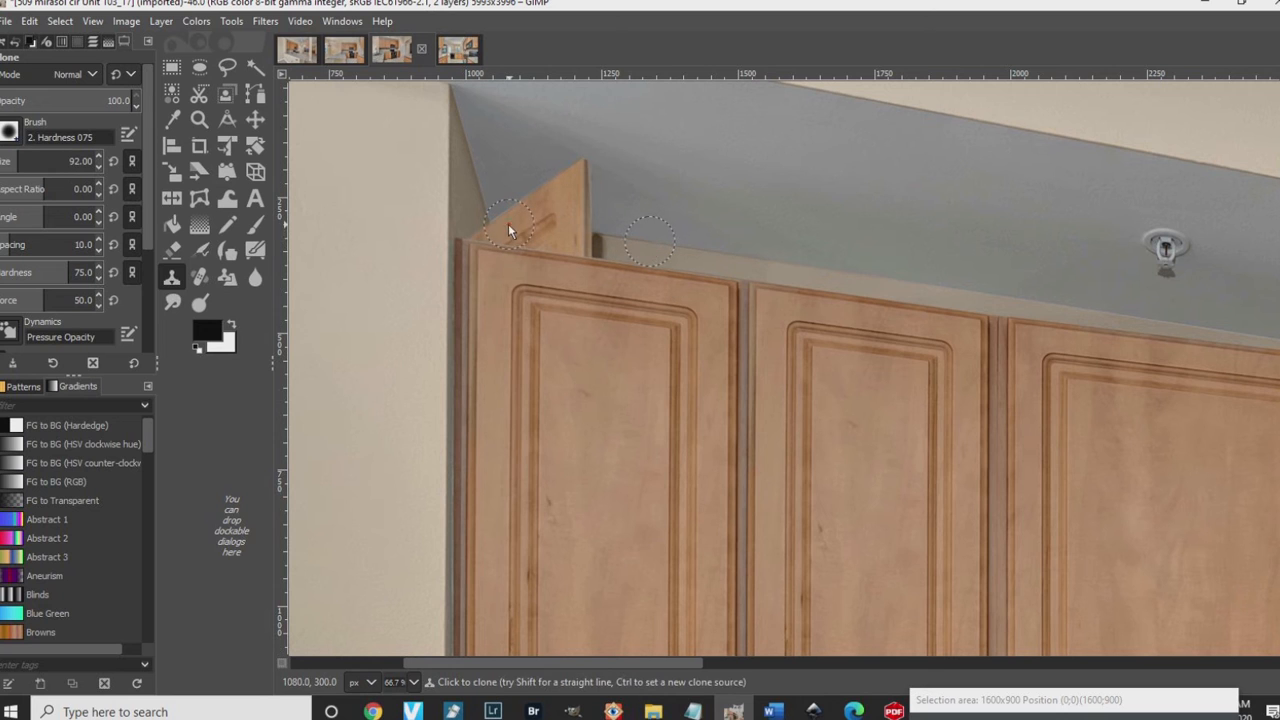
pyautogui.moveTo(509, 229)
pyautogui.mouseDown()
pyautogui.moveTo(578, 174)
pyautogui.moveTo(595, 224)
pyautogui.moveTo(557, 232)
pyautogui.moveTo(596, 250)
pyautogui.moveTo(545, 243)
pyautogui.mouseUp()
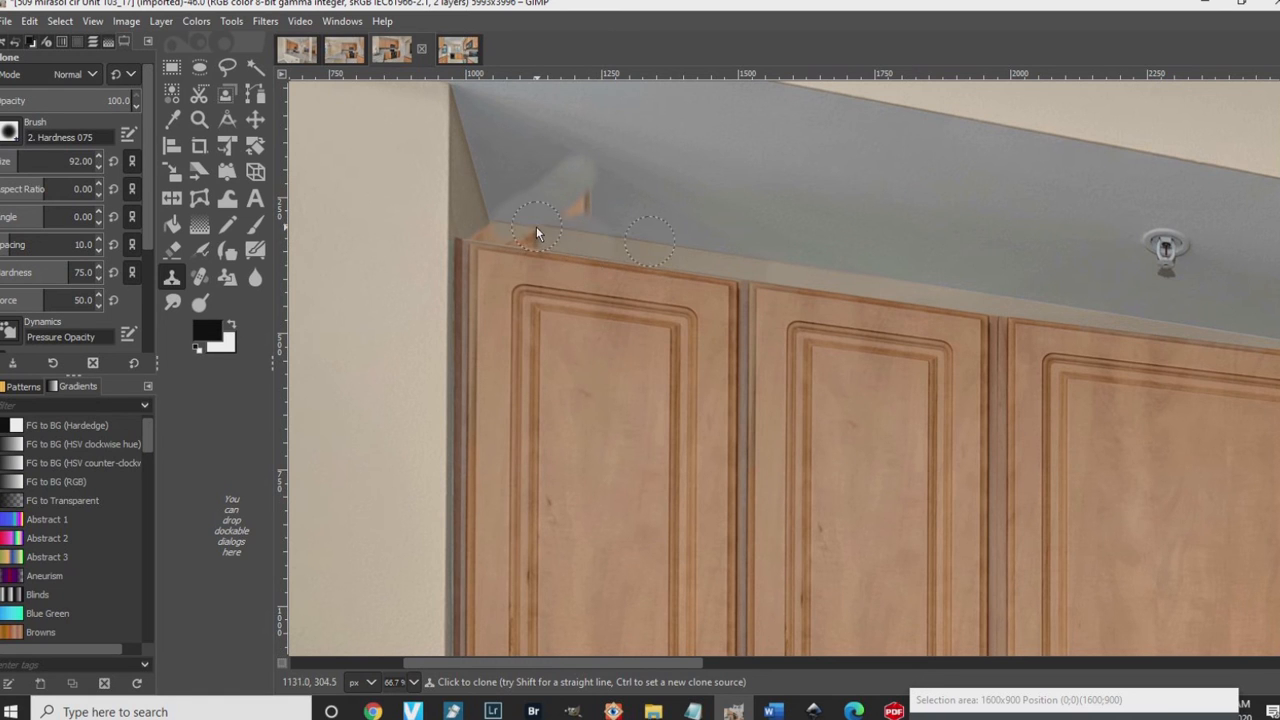
pyautogui.moveTo(533, 228)
pyautogui.mouseDown()
pyautogui.moveTo(511, 223)
pyautogui.moveTo(543, 243)
pyautogui.moveTo(586, 204)
pyautogui.moveTo(622, 213)
pyautogui.mouseUp()
# Step: Heal the cloned patches on the ceiling and wall above the first cabinet, sampling clean areas nearby
pyautogui.click(200, 277)
pyautogui.keyDown('ctrl'); pyautogui.click(684, 205); pyautogui.keyUp('ctrl')
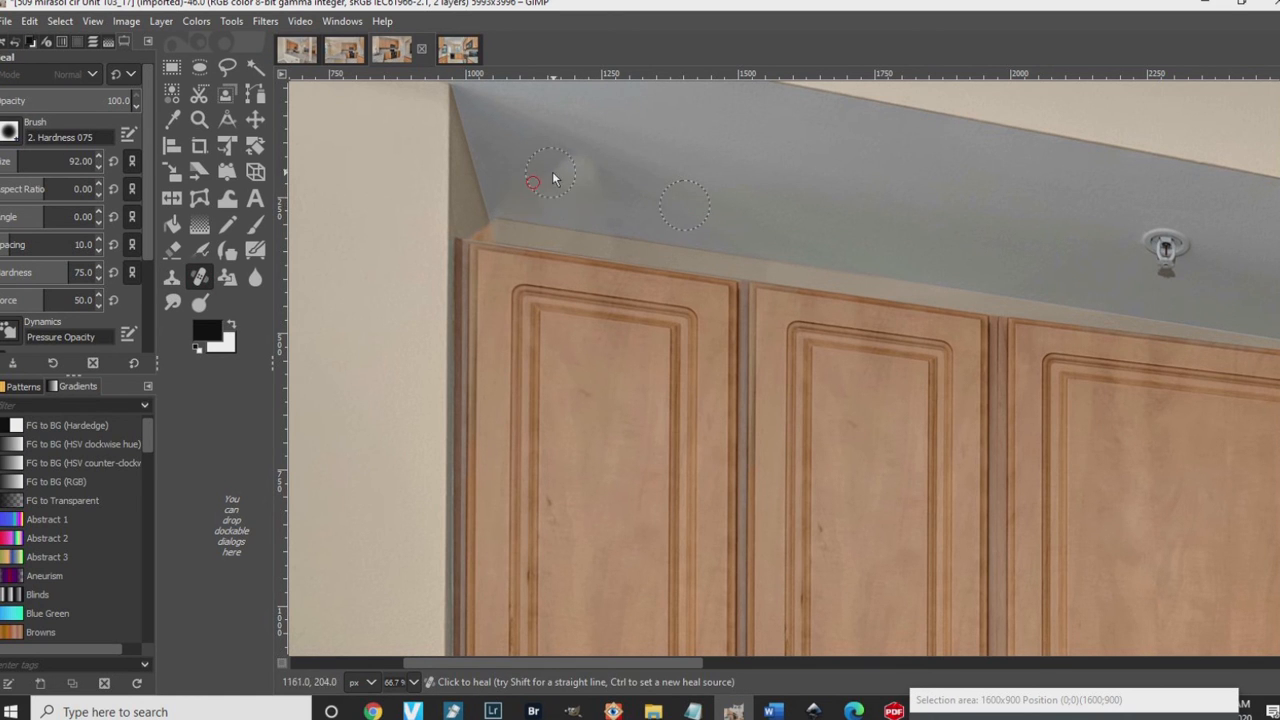
pyautogui.keyDown('ctrl'); pyautogui.click(665, 246); pyautogui.keyUp('ctrl')
pyautogui.moveTo(607, 238)
pyautogui.mouseDown()
pyautogui.moveTo(590, 238)
pyautogui.moveTo(605, 206)
pyautogui.moveTo(503, 230)
pyautogui.moveTo(543, 232)
pyautogui.mouseUp()
# Step: Smudge the leftover marks in the wall corner above the first cabinet with a size 36 brush
pyautogui.press('s')
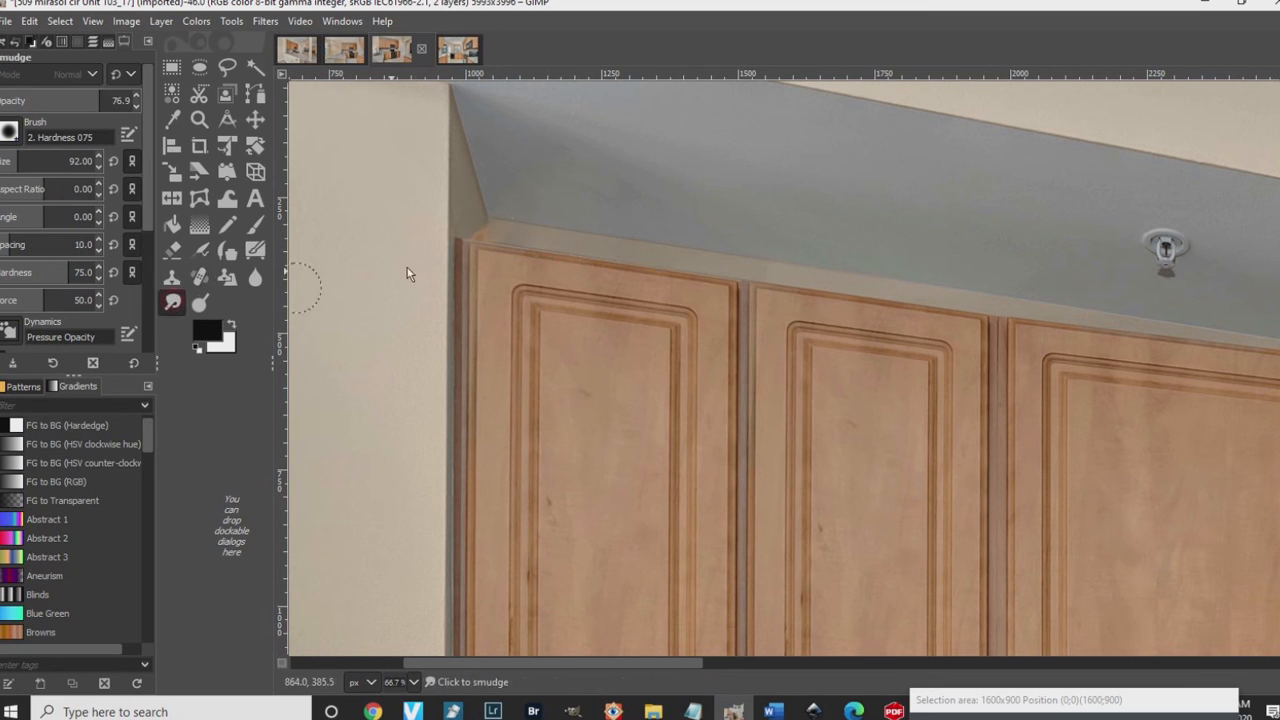
pyautogui.click(8, 160)
pyautogui.click(476, 221)
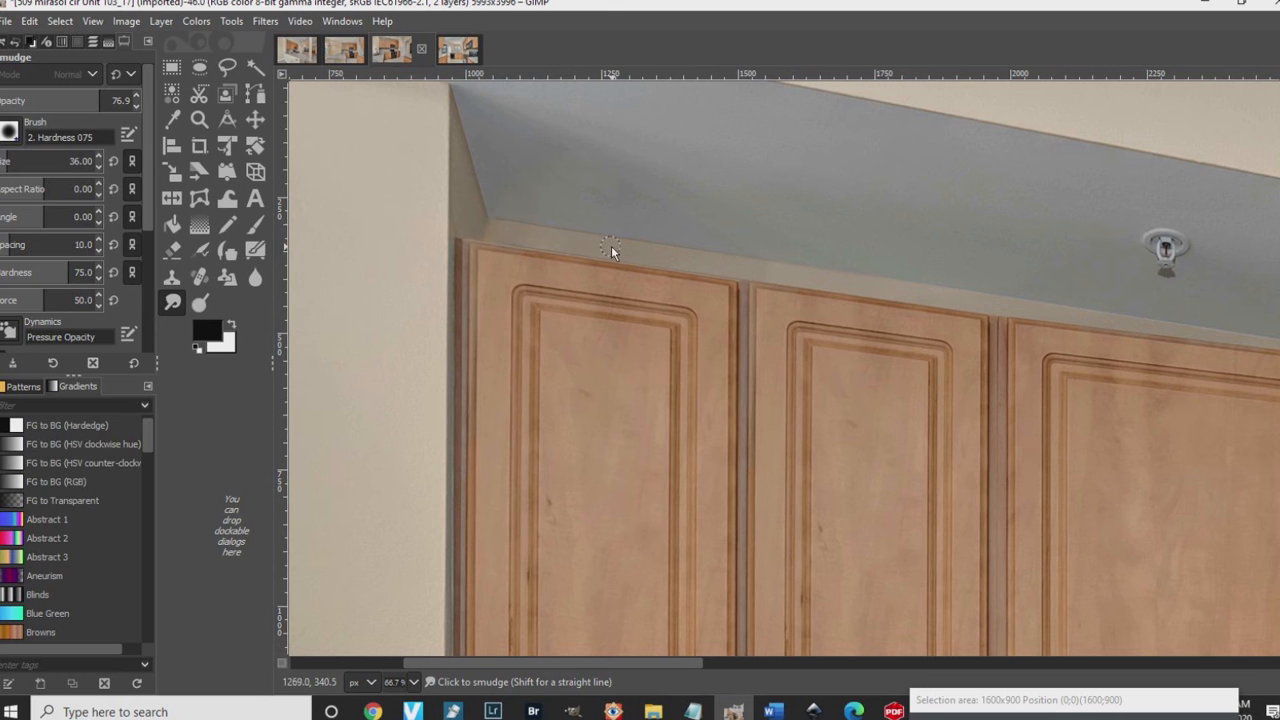
# Step: Export the third retouched photo as a JPG under its existing name in the same folder, replacing the existing file
pyautogui.keyDown('ctrl'); pyautogui.scroll(-6, 662, 286); pyautogui.keyUp('ctrl')
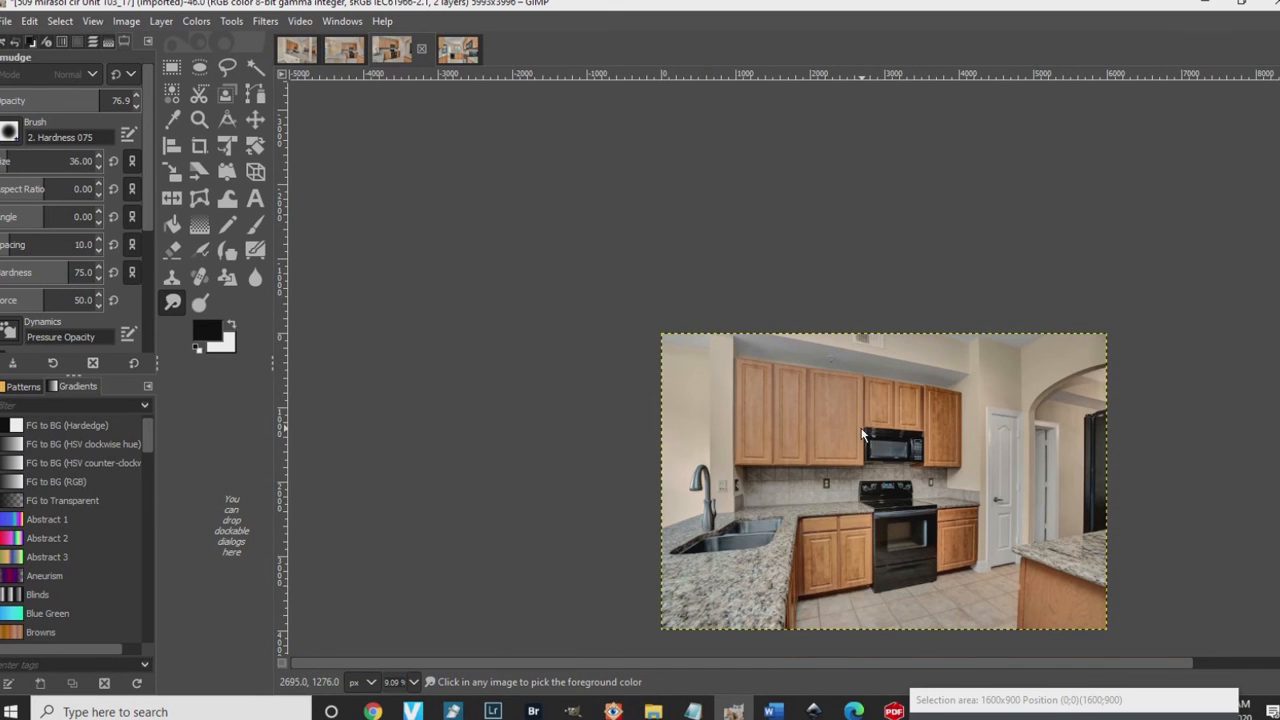
pyautogui.hotkey('ctrl', 'shift', 'e')
pyautogui.press('Return')
pyautogui.press('Return')
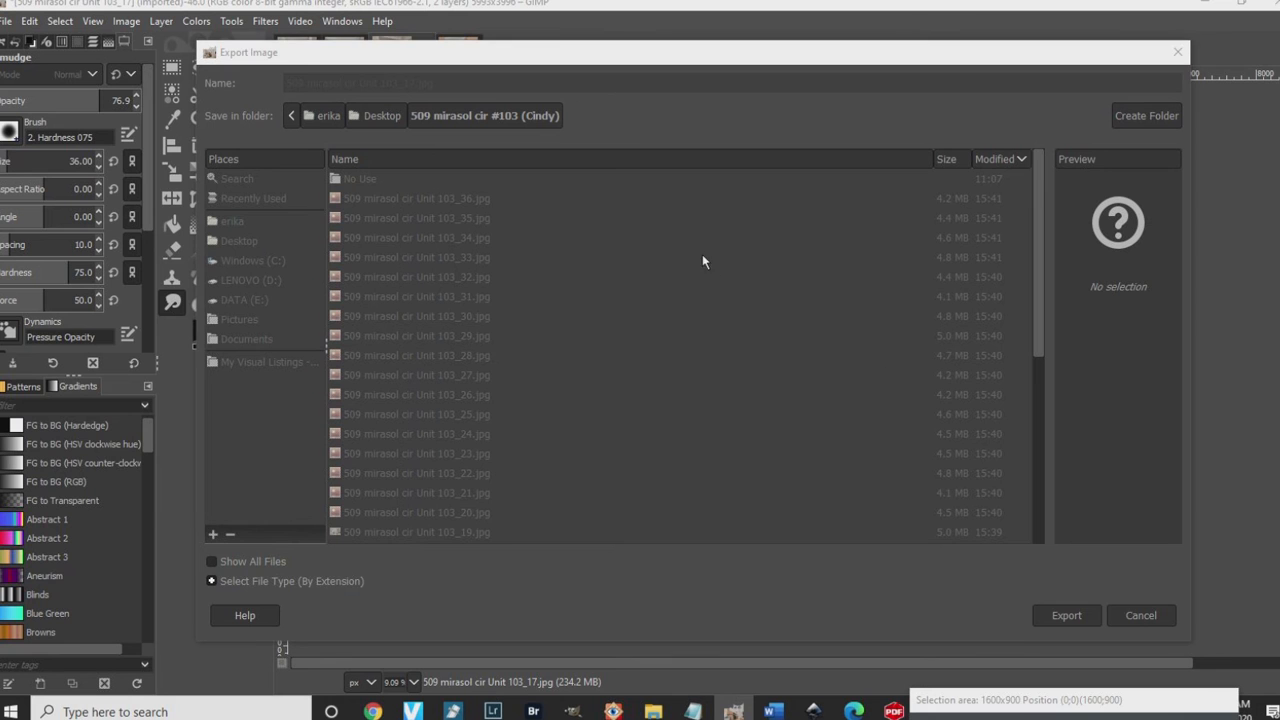
pyautogui.press('Return')
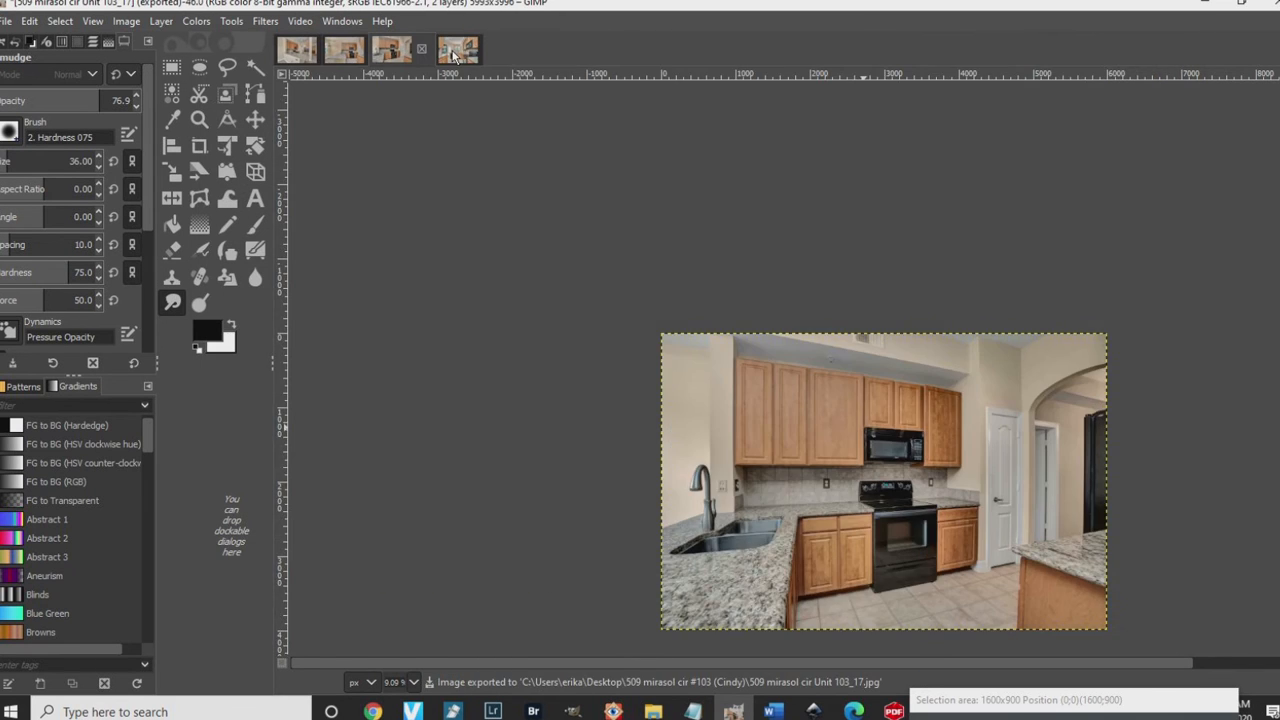
# Step: In the fourth open kitchen photo, outline the narrow closed door beside the open cabinet with a polygonal free selection
pyautogui.click(446, 50)
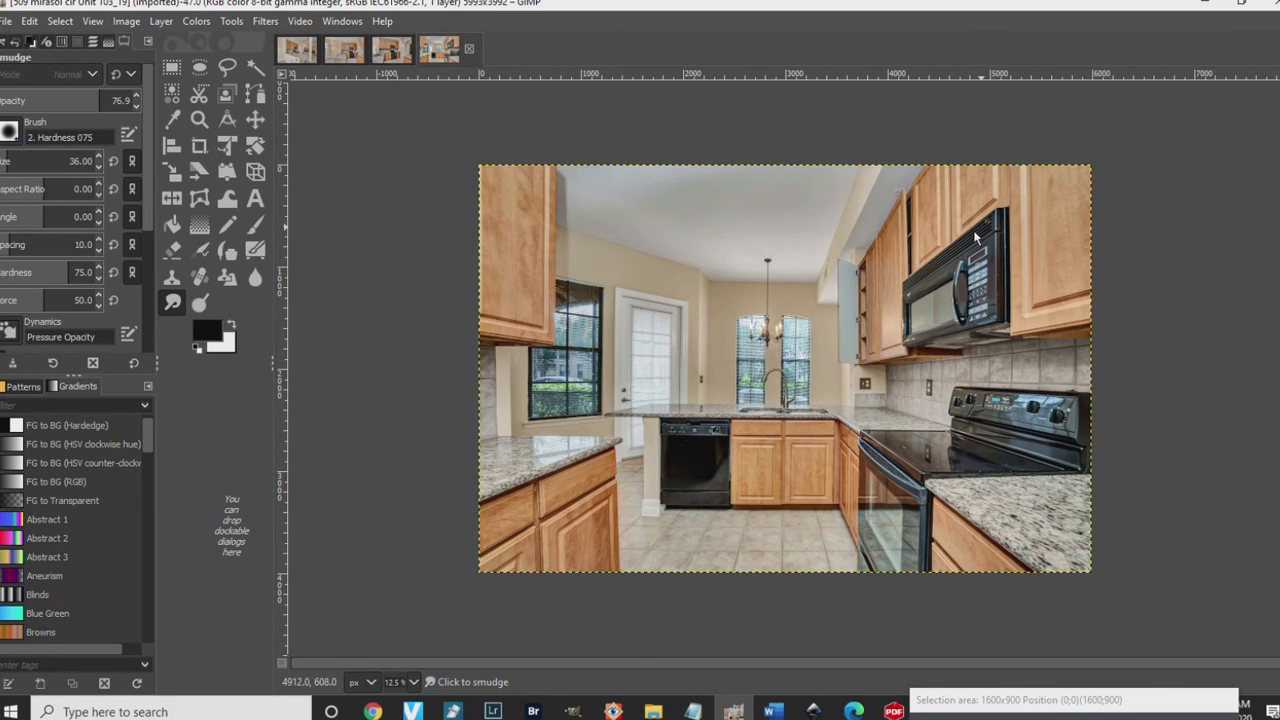
pyautogui.scroll(4, 892, 260)
pyautogui.scroll(-1, 845, 290)
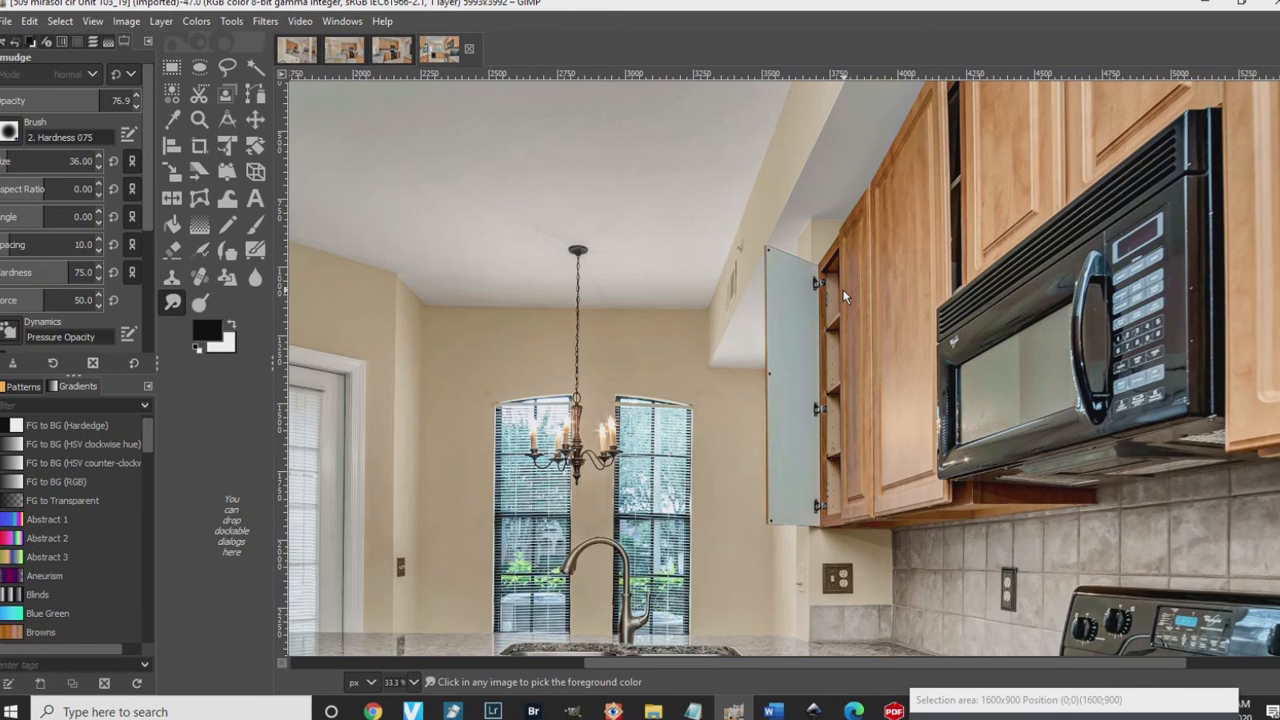
pyautogui.scroll(-3, 843, 295)
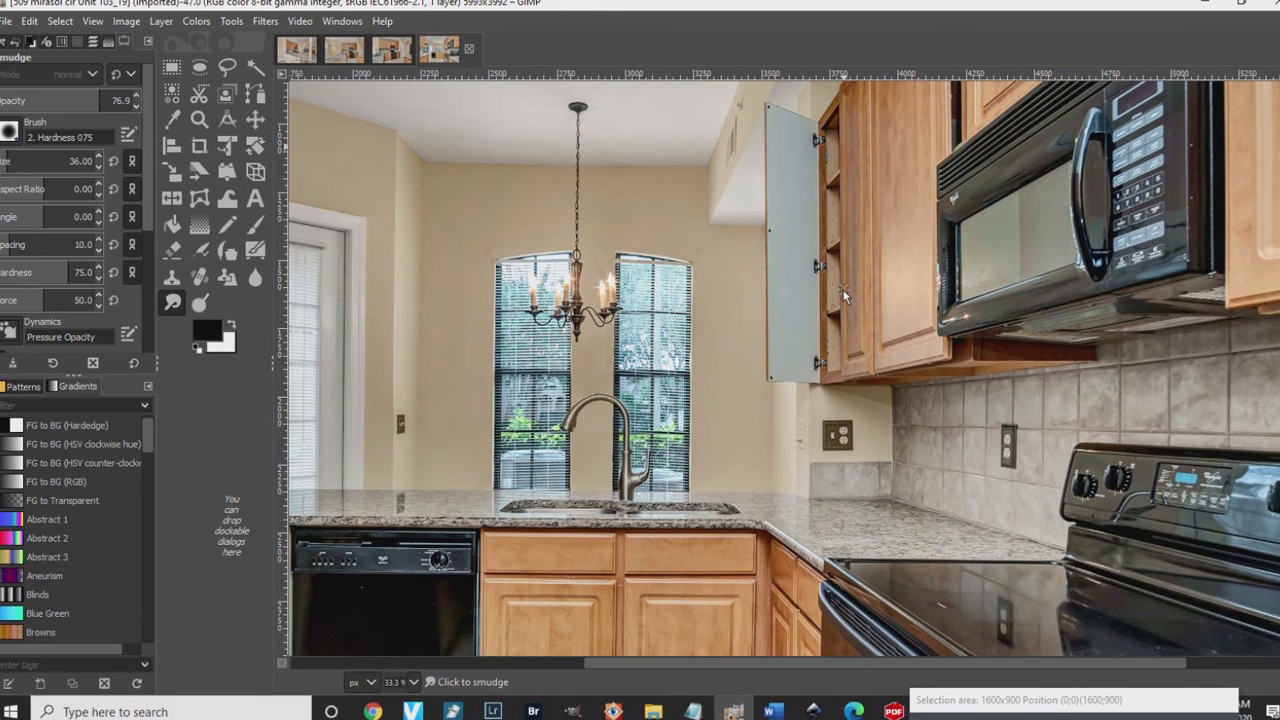
pyautogui.scroll(3, 843, 295)
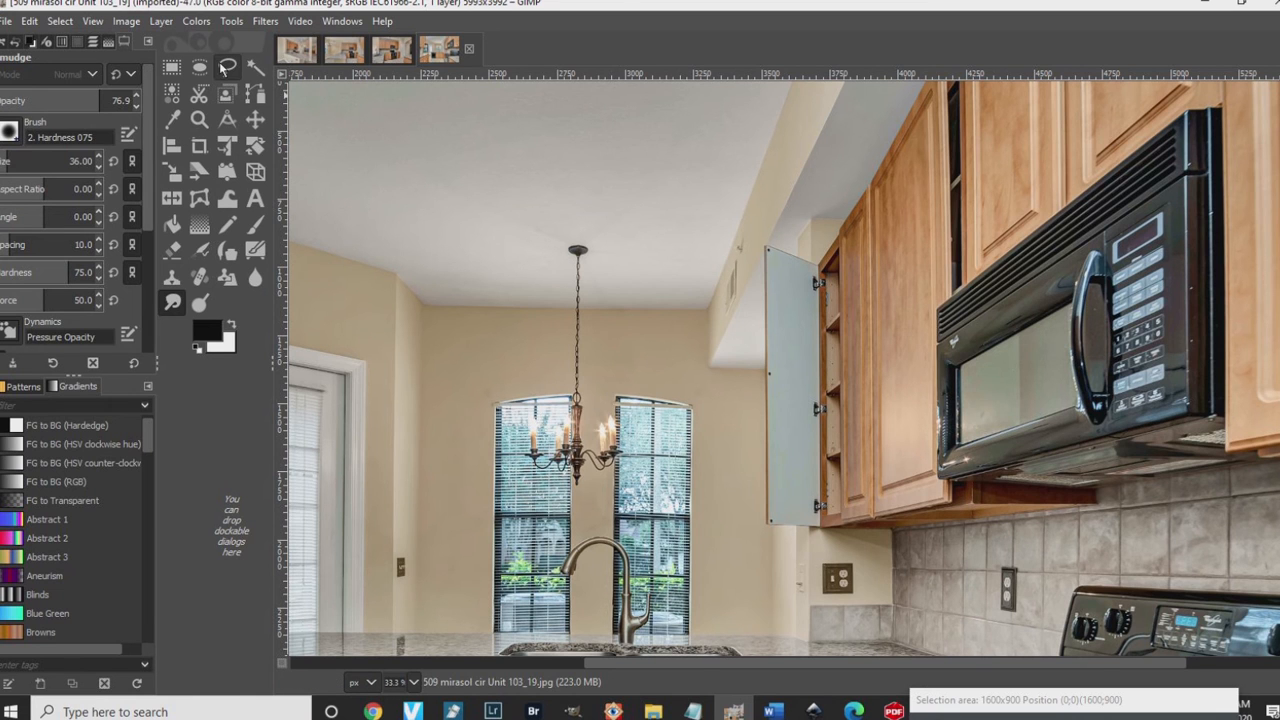
pyautogui.click(227, 67)
pyautogui.scroll(1, 879, 281)
pyautogui.press('shift')
pyautogui.click(864, 146)
pyautogui.click(870, 636)
pyautogui.click(822, 640)
pyautogui.click(817, 205)
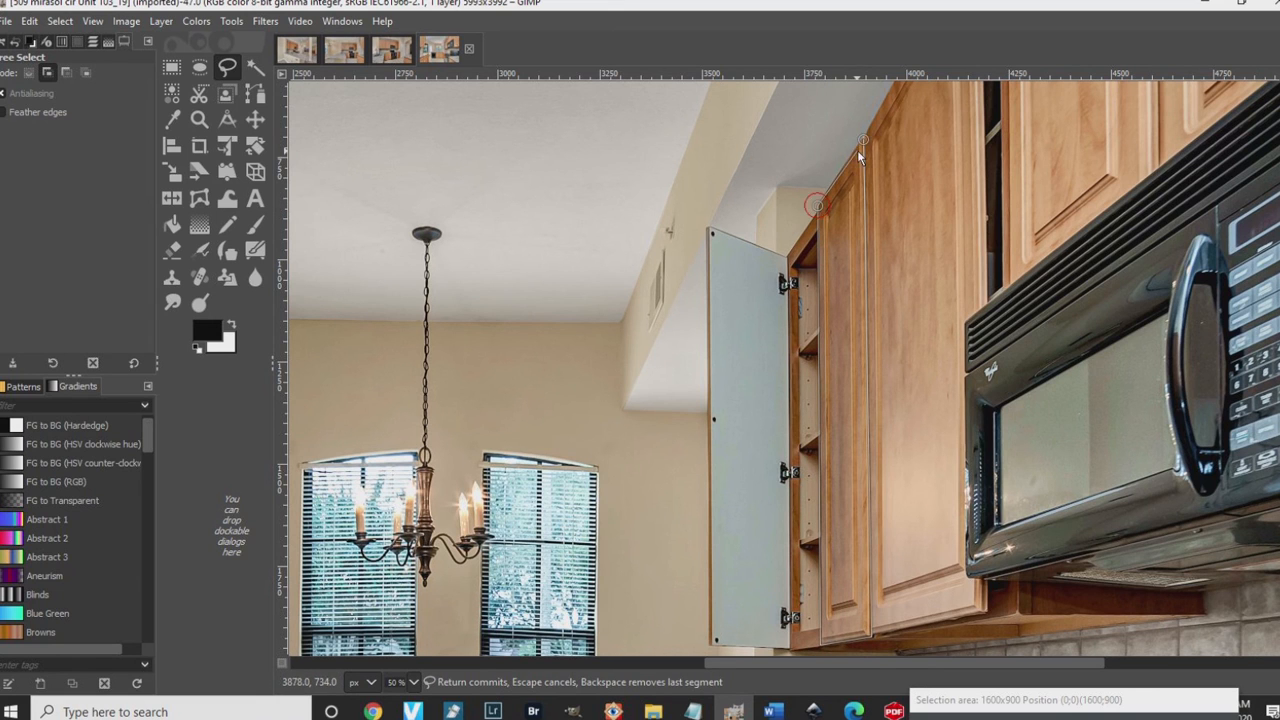
pyautogui.click(863, 134)
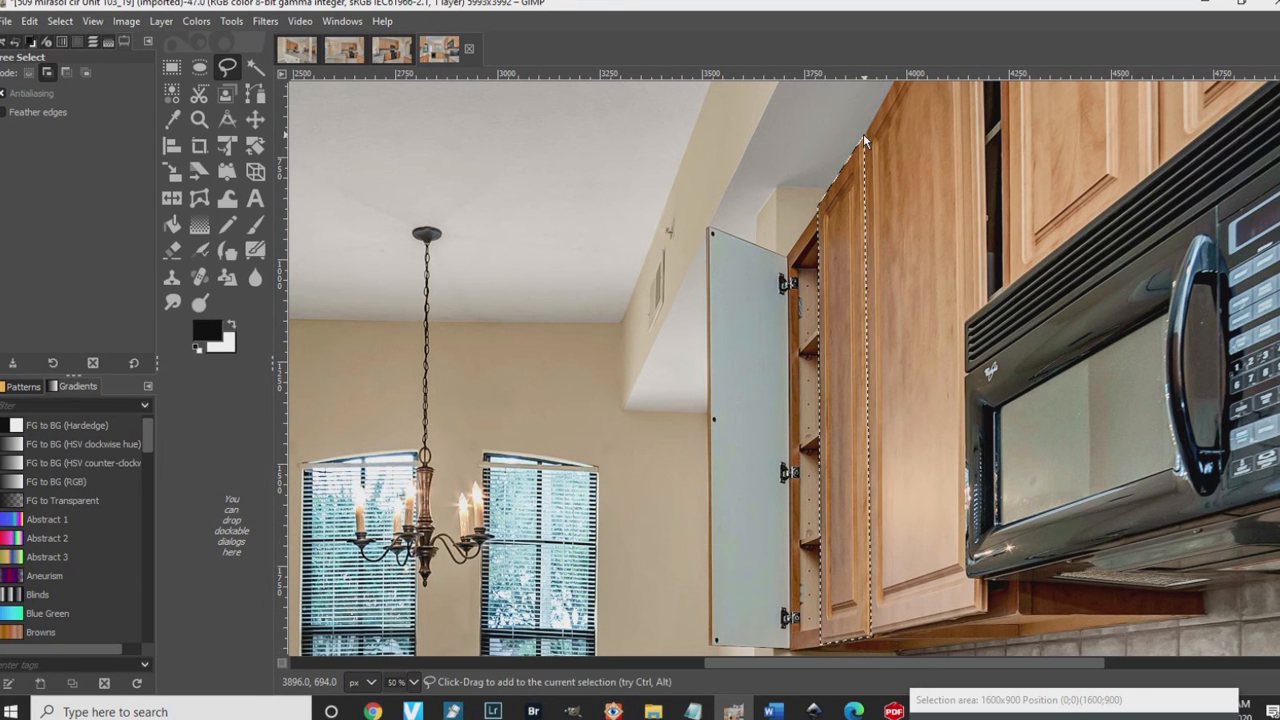
# Step: Copy the selected narrow door to a new layer and move it over the adjacent open cabinet
pyautogui.hotkey('ctrl', 'c')
pyautogui.hotkey('ctrl', 'v')
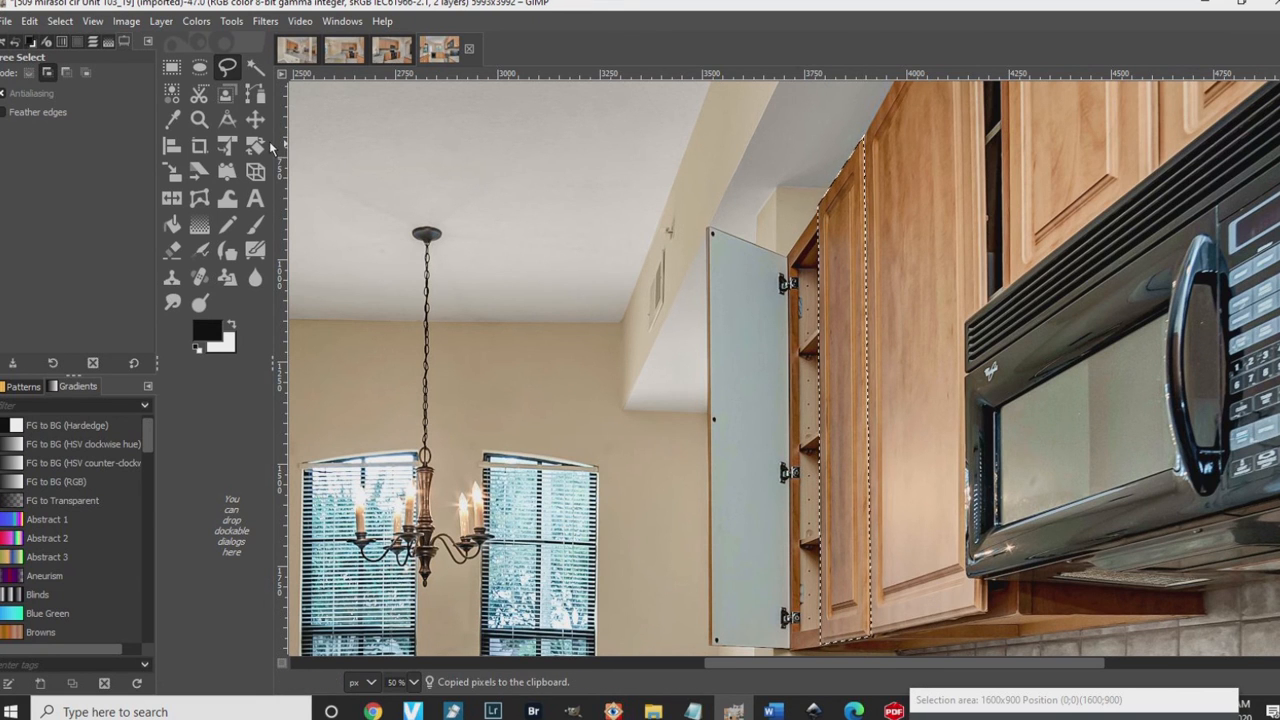
pyautogui.click(92, 41)
pyautogui.rightClick(100, 140)
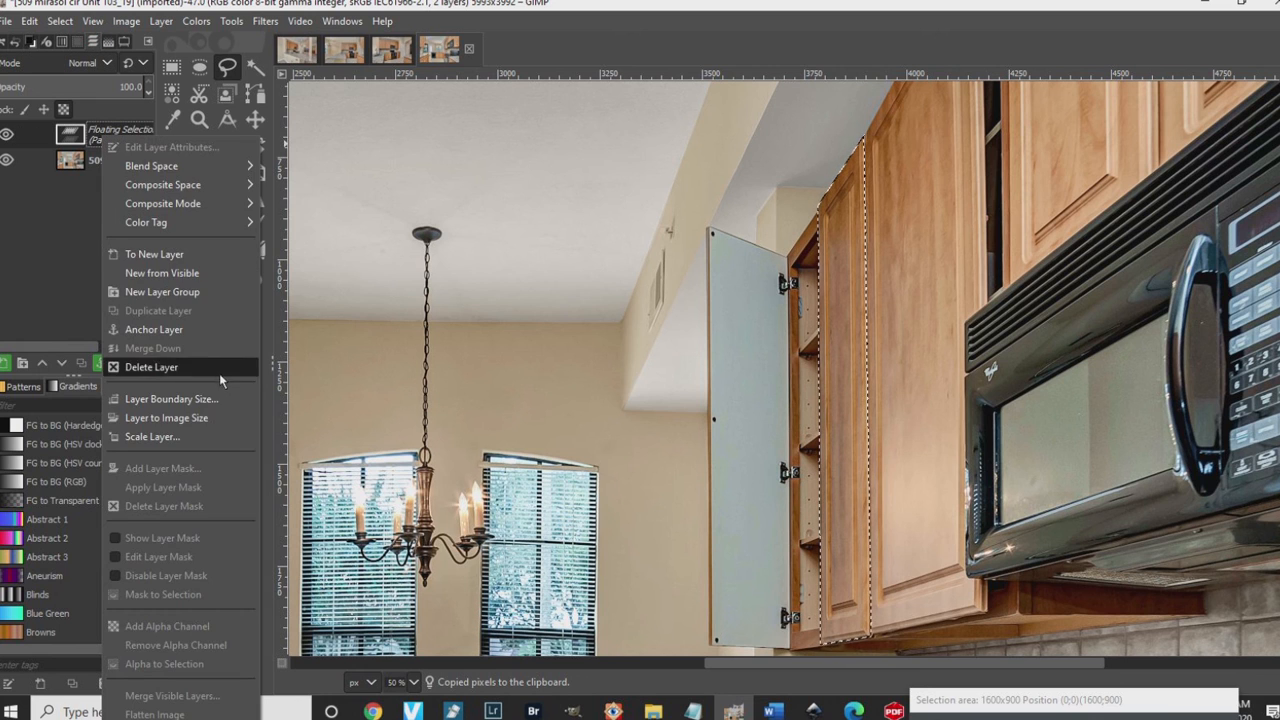
pyautogui.click(167, 256)
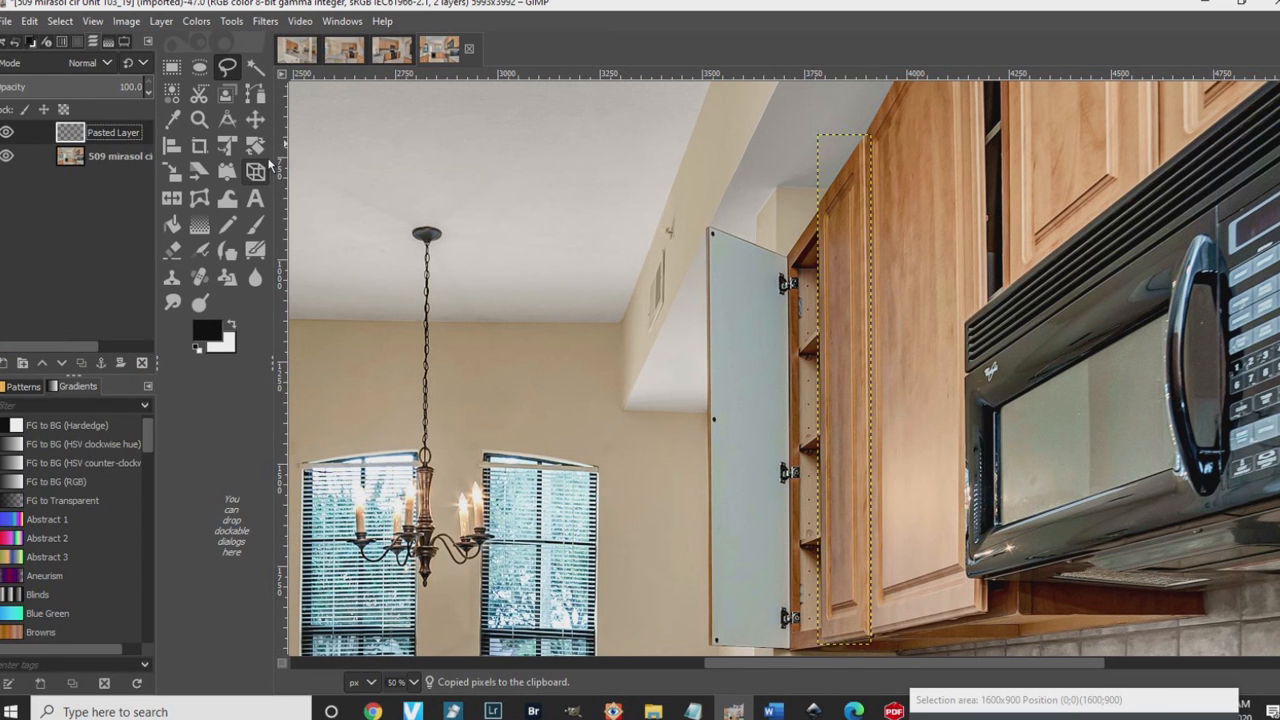
pyautogui.click(255, 119)
pyautogui.moveTo(852, 264); pyautogui.dragTo(812, 272)
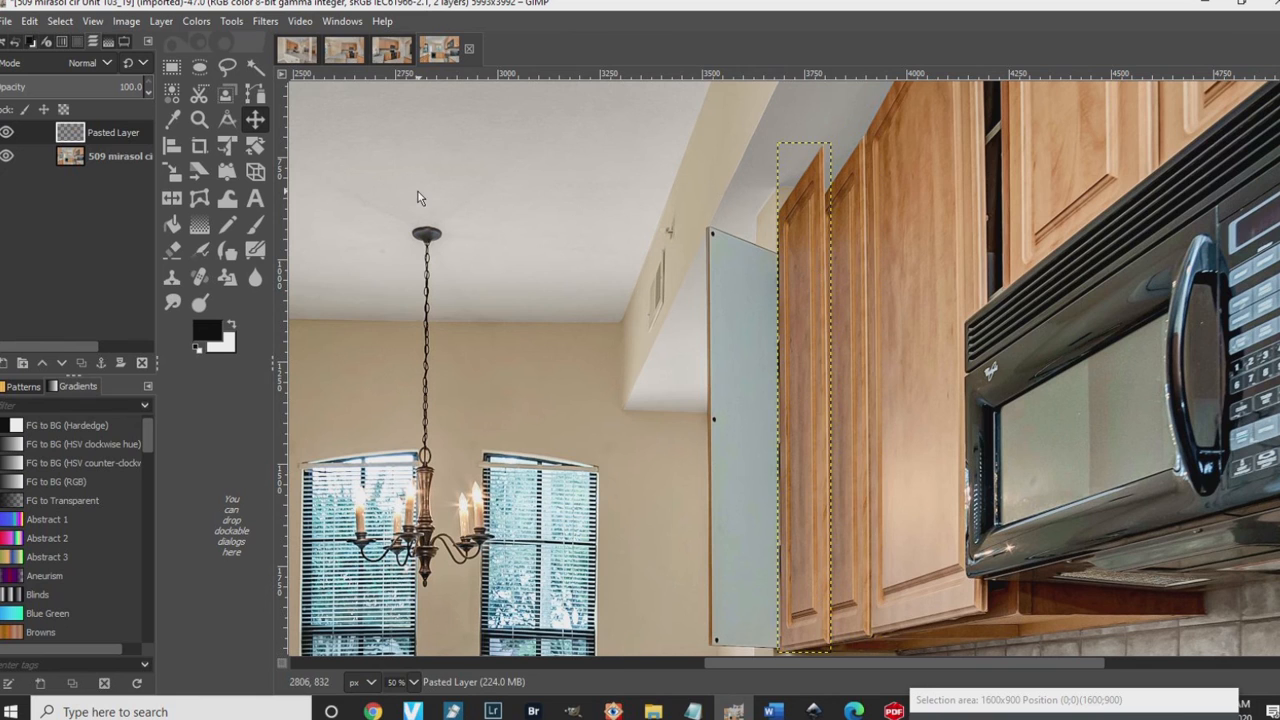
# Step: Reshape the pasted door layer with Handle Transform to match the open cabinet's perspective and edges, and apply the transform
pyautogui.hotkey('shift', 'p')
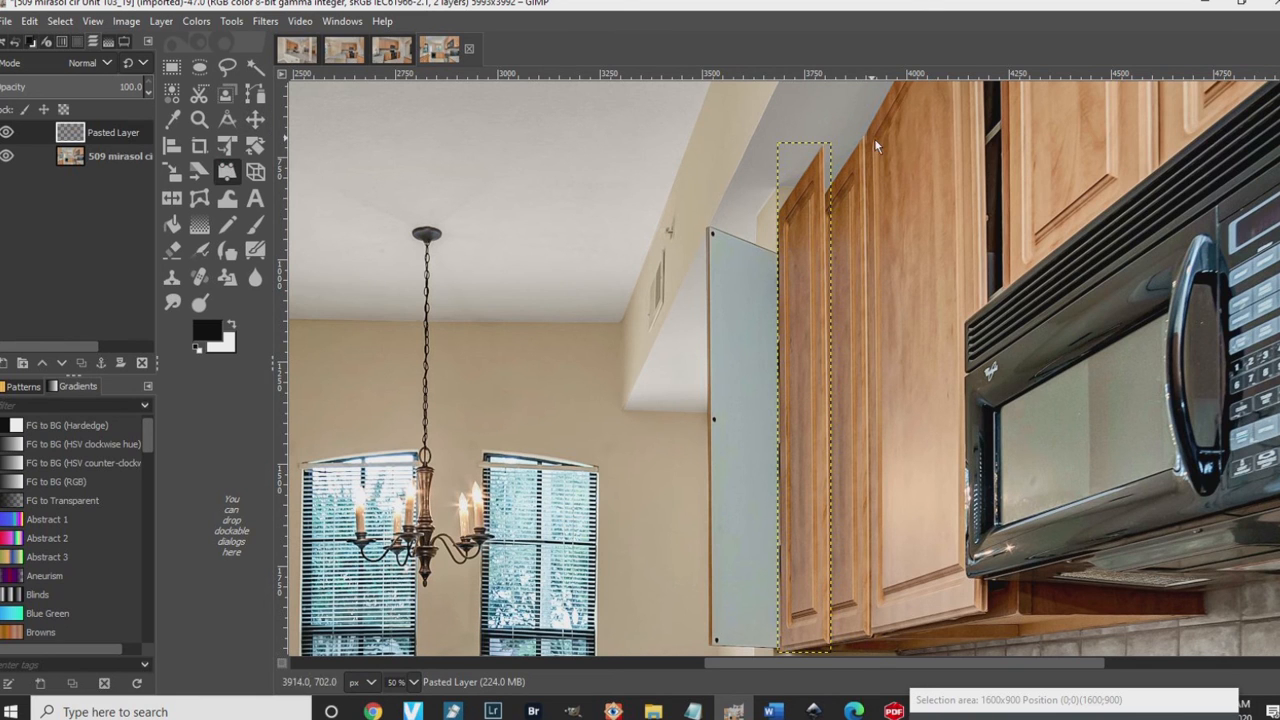
pyautogui.click(822, 150)
pyautogui.click(778, 214)
pyautogui.click(825, 651)
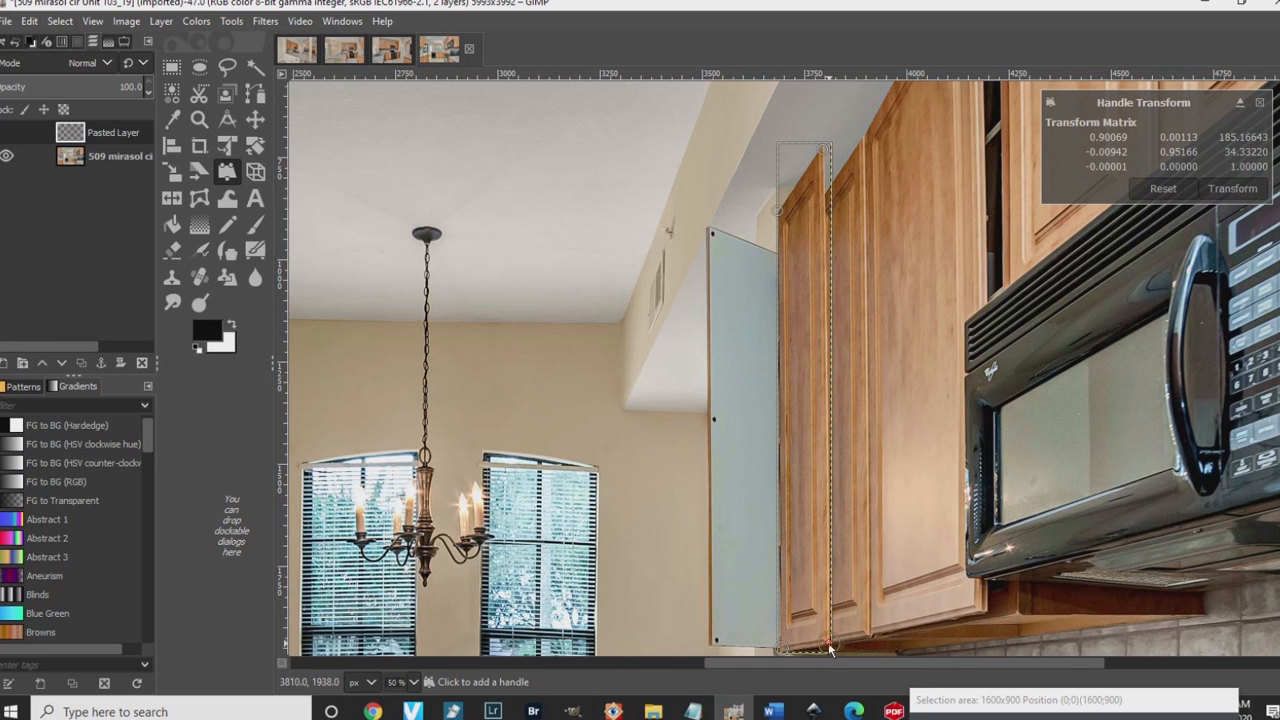
pyautogui.moveTo(823, 150); pyautogui.dragTo(788, 257)
pyautogui.scroll(-2, 840, 580)
pyautogui.moveTo(830, 505); pyautogui.dragTo(781, 509)
pyautogui.scroll(2, 785, 494)
pyautogui.moveTo(786, 254); pyautogui.dragTo(781, 267)
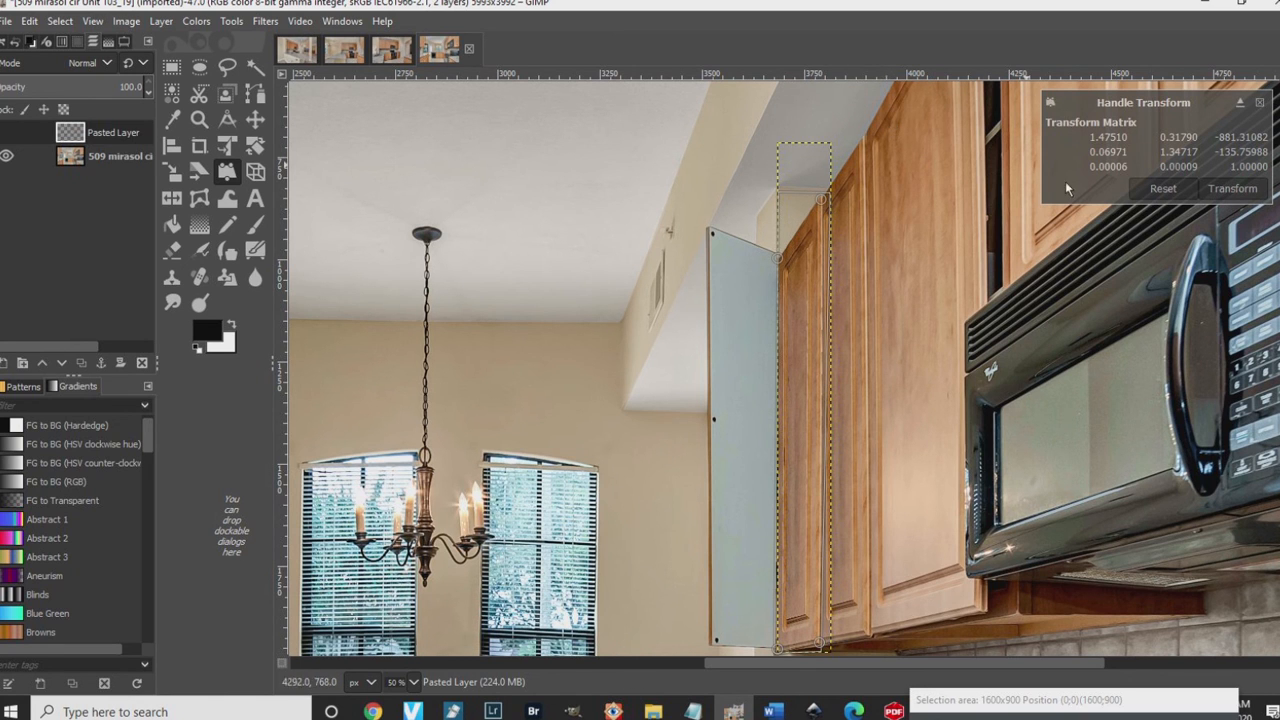
pyautogui.click(1236, 192)
# Step: On the original photo layer, outline the open door panel's vertical strip nearest the cabinets with a polygonal free selection extending slightly above and below it
pyautogui.scroll(-3, 824, 385)
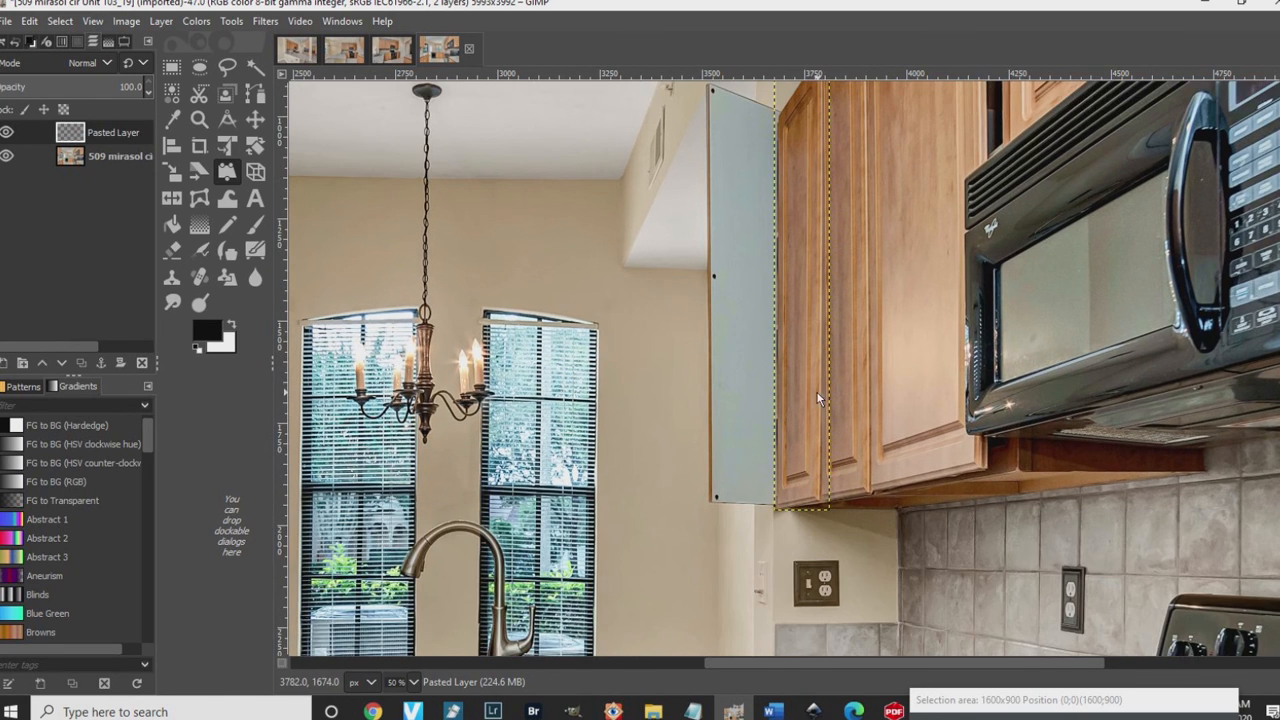
pyautogui.click(118, 156)
pyautogui.scroll(3, 620, 486)
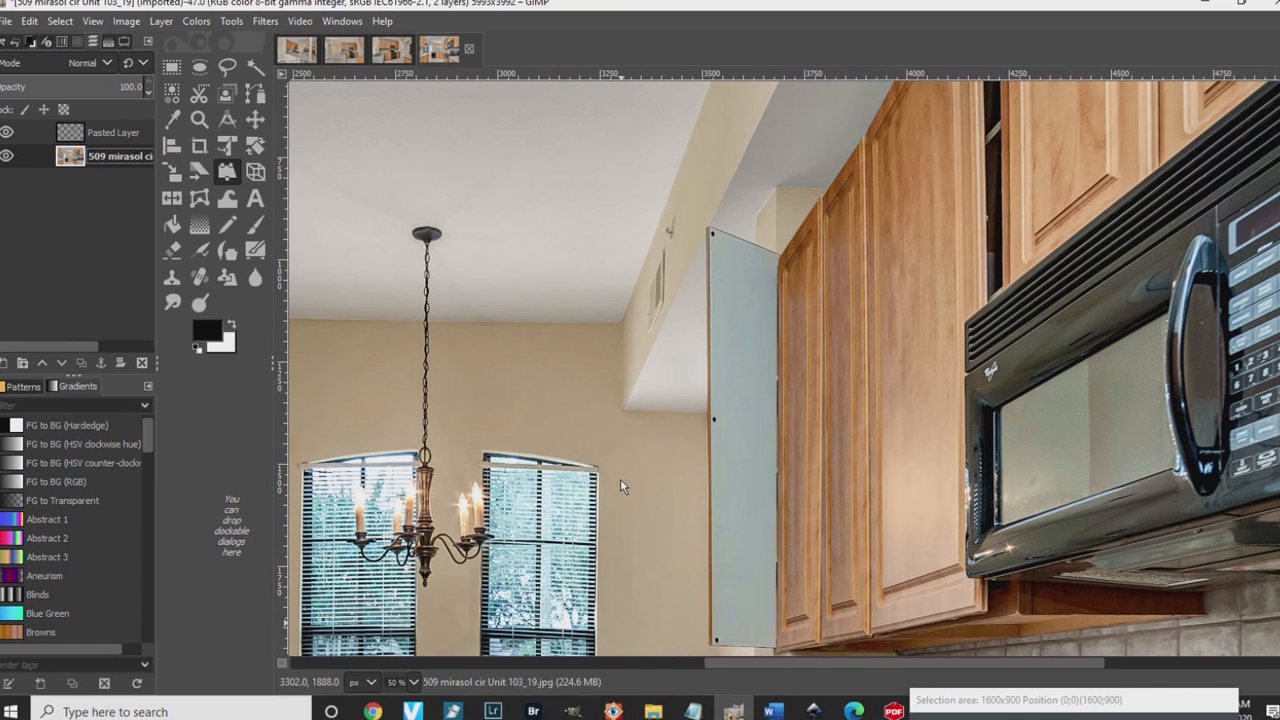
pyautogui.scroll(-3, 768, 472)
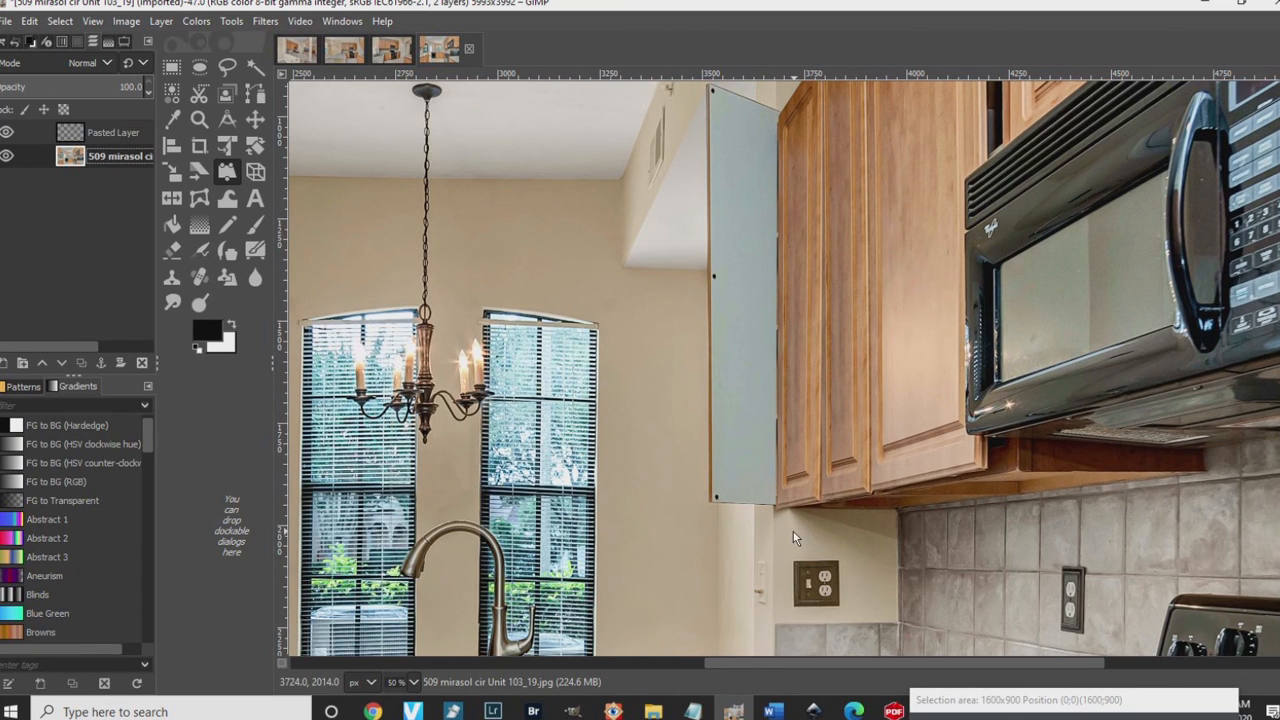
pyautogui.click(172, 280)
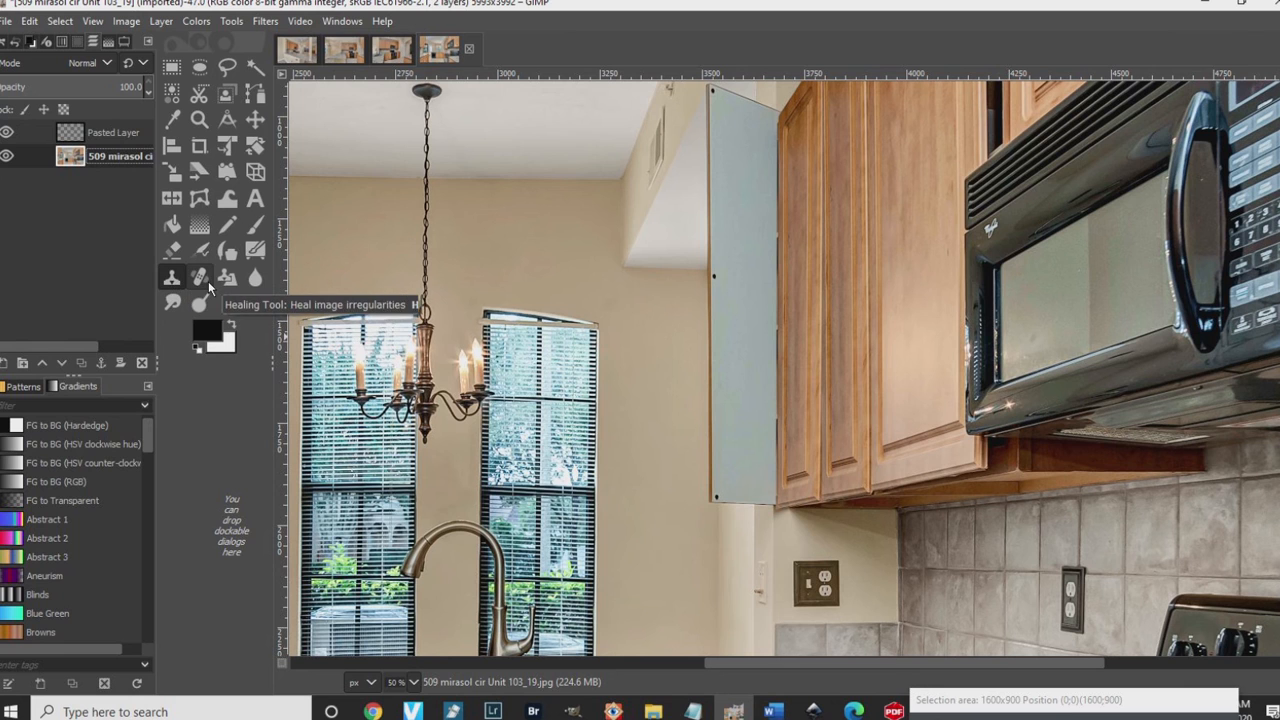
pyautogui.click(227, 66)
pyautogui.scroll(3, 709, 265)
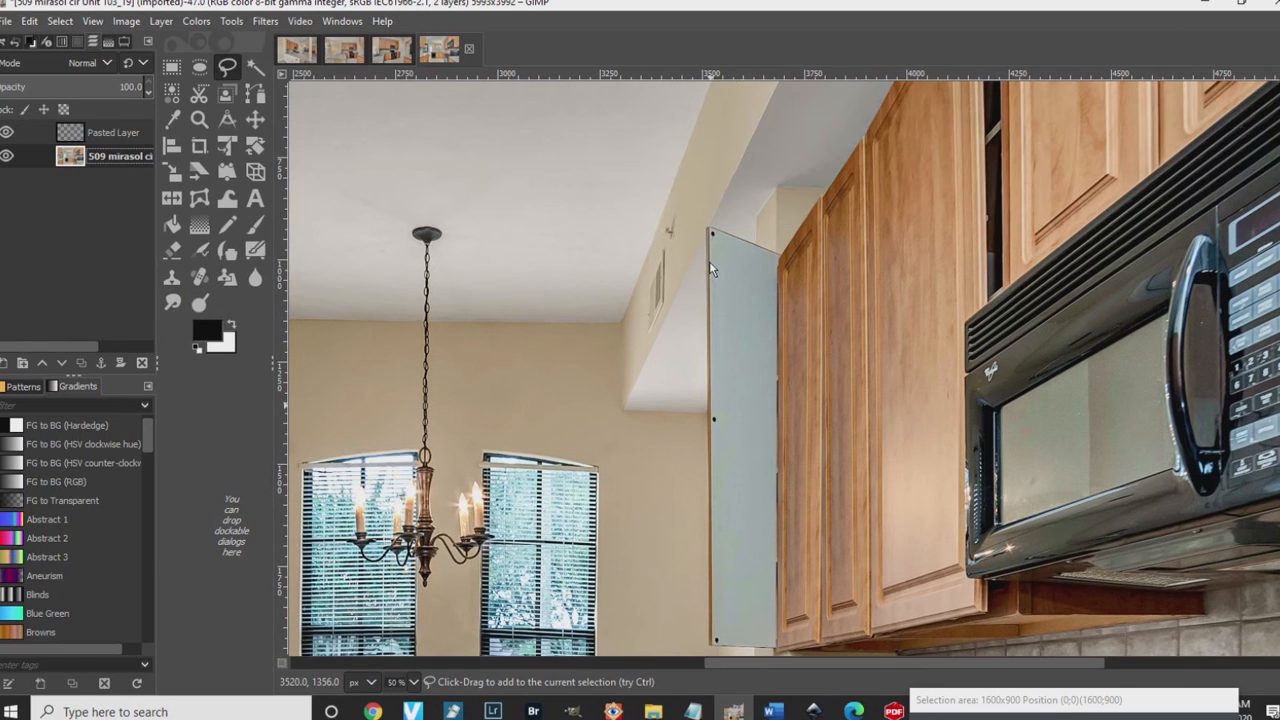
pyautogui.click(754, 227)
pyautogui.scroll(-6, 754, 227)
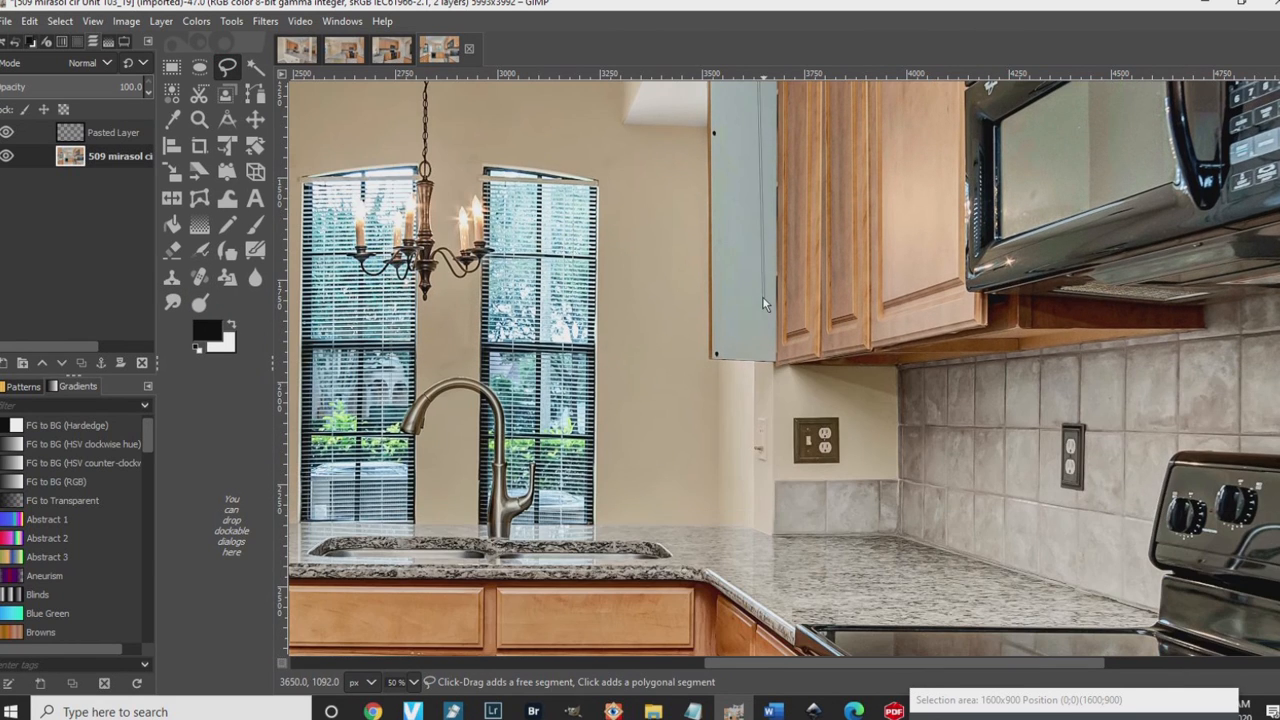
pyautogui.click(773, 398)
pyautogui.scroll(3, 773, 327)
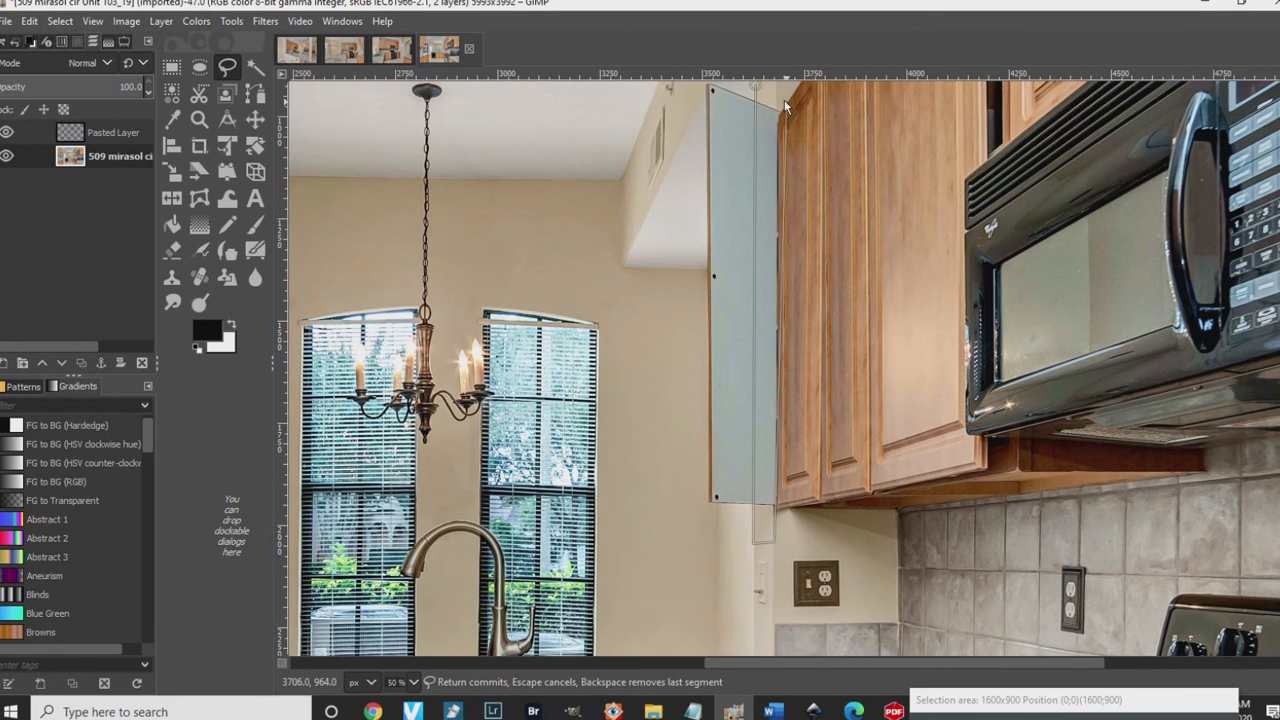
pyautogui.click(754, 88)
pyautogui.press('Return')
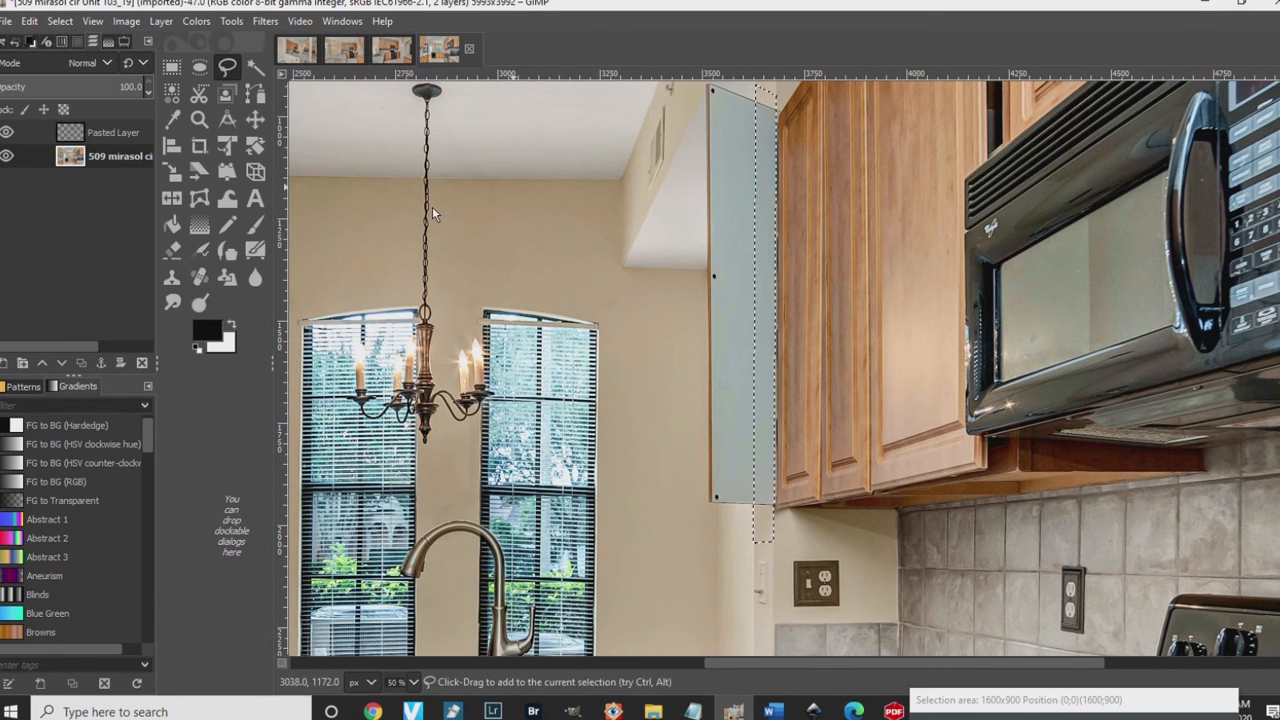
# Step: Bucket-fill the selected strip with the beige sampled from the adjacent wall, and clear the selection
pyautogui.click(175, 227)
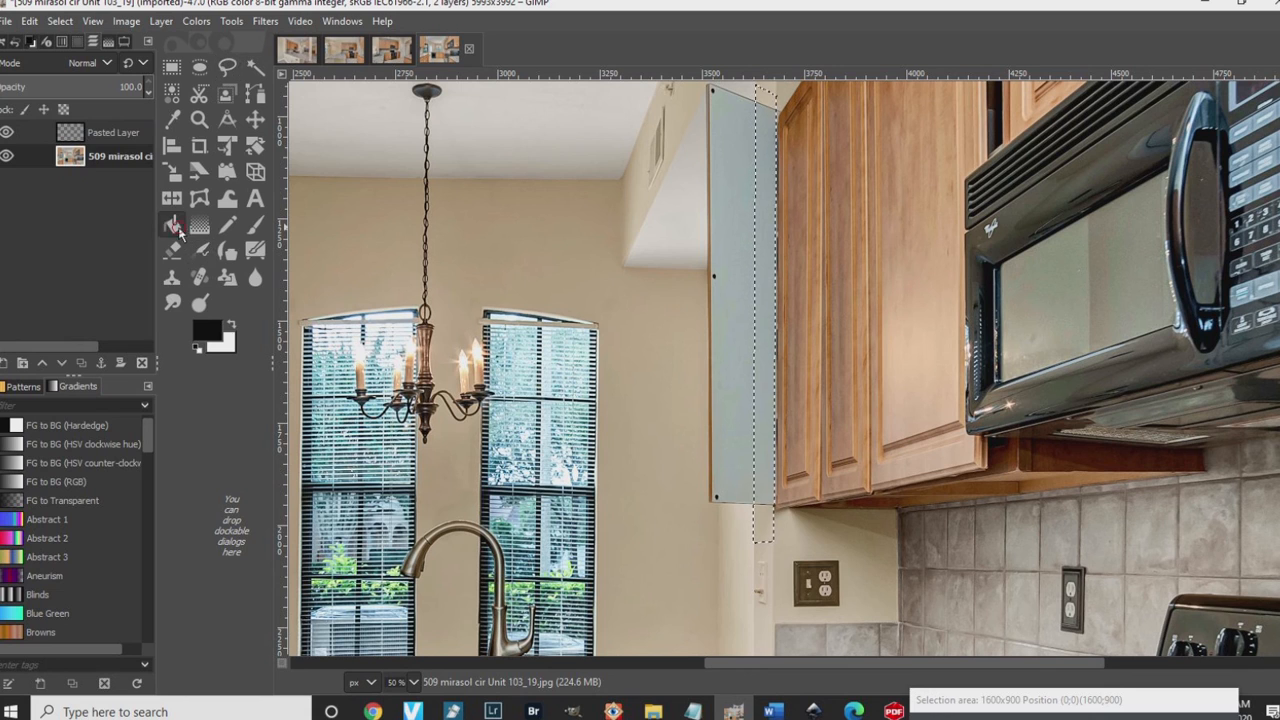
pyautogui.keyDown('ctrl'); pyautogui.click(768, 98); pyautogui.keyUp('ctrl')
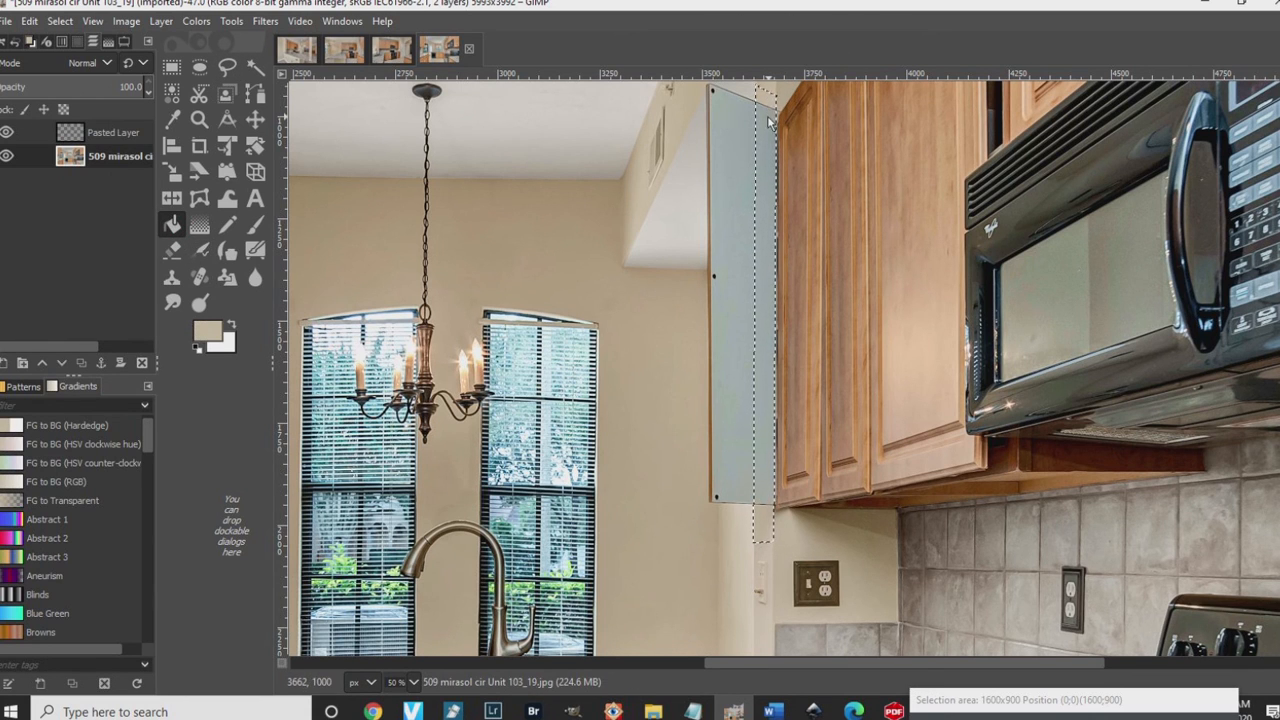
pyautogui.click(769, 121)
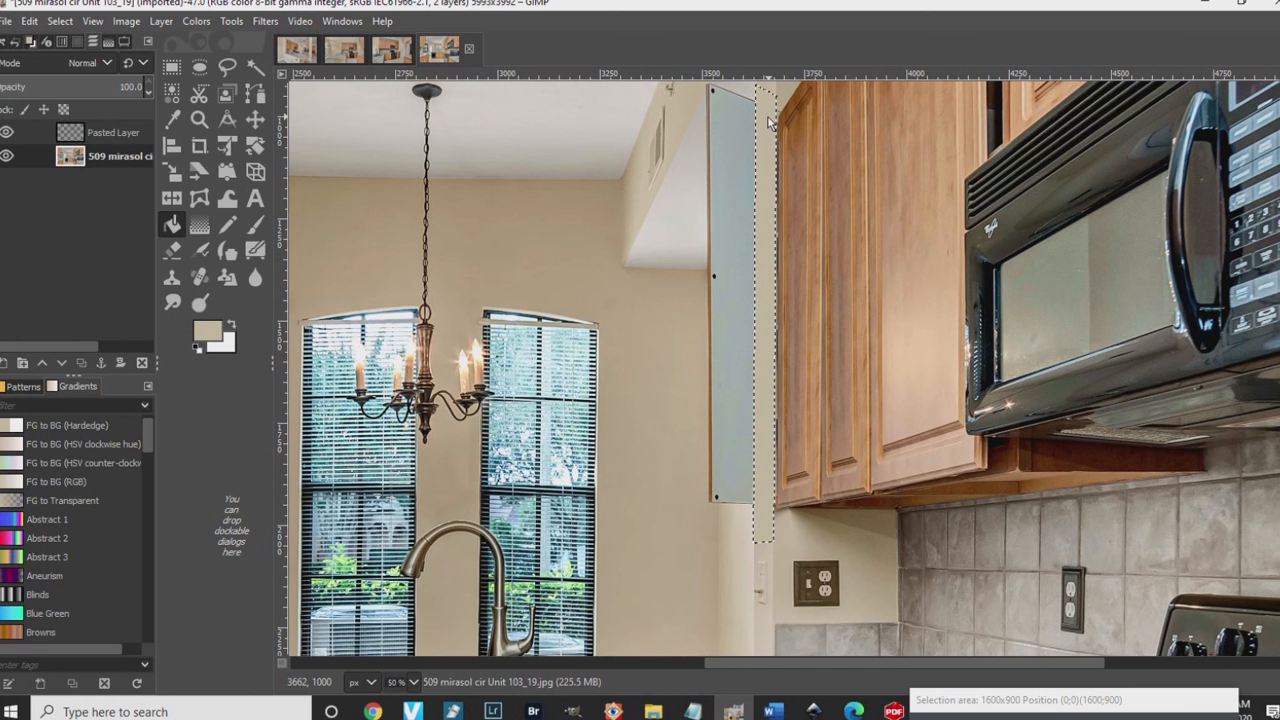
pyautogui.scroll(3, 949, 216)
pyautogui.scroll(-3, 949, 213)
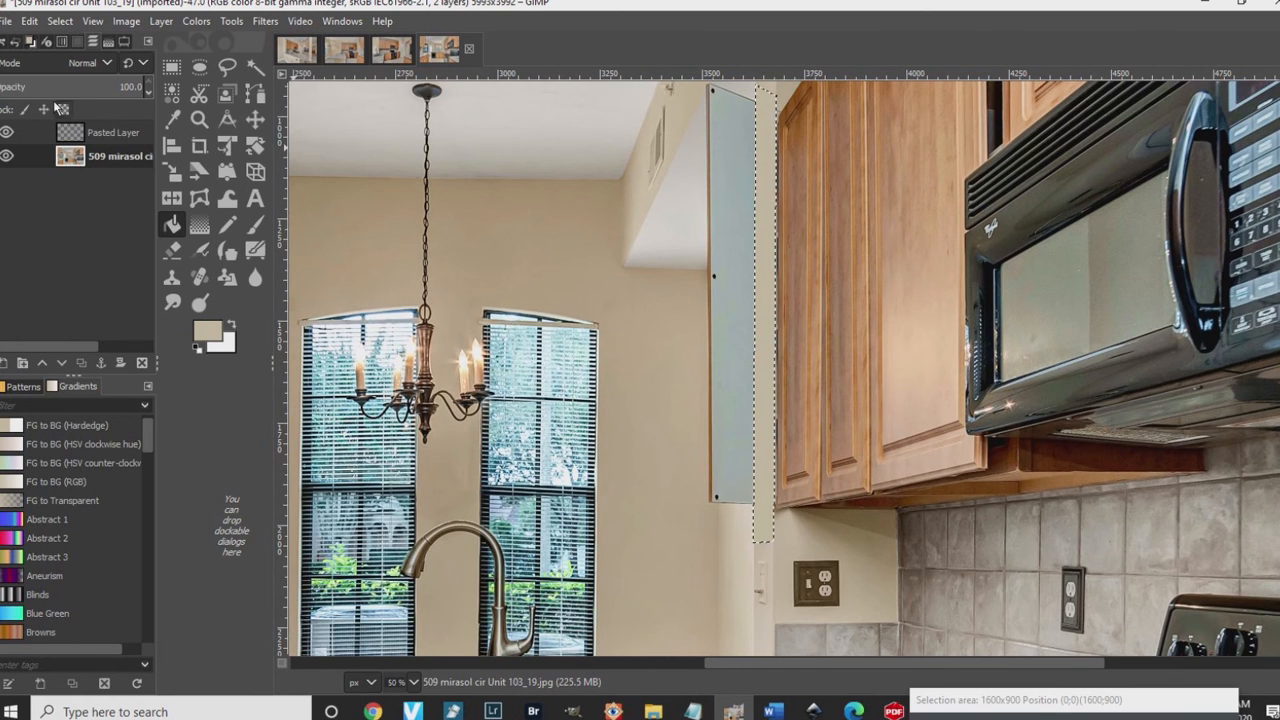
pyautogui.click(62, 22)
pyautogui.click(71, 44)
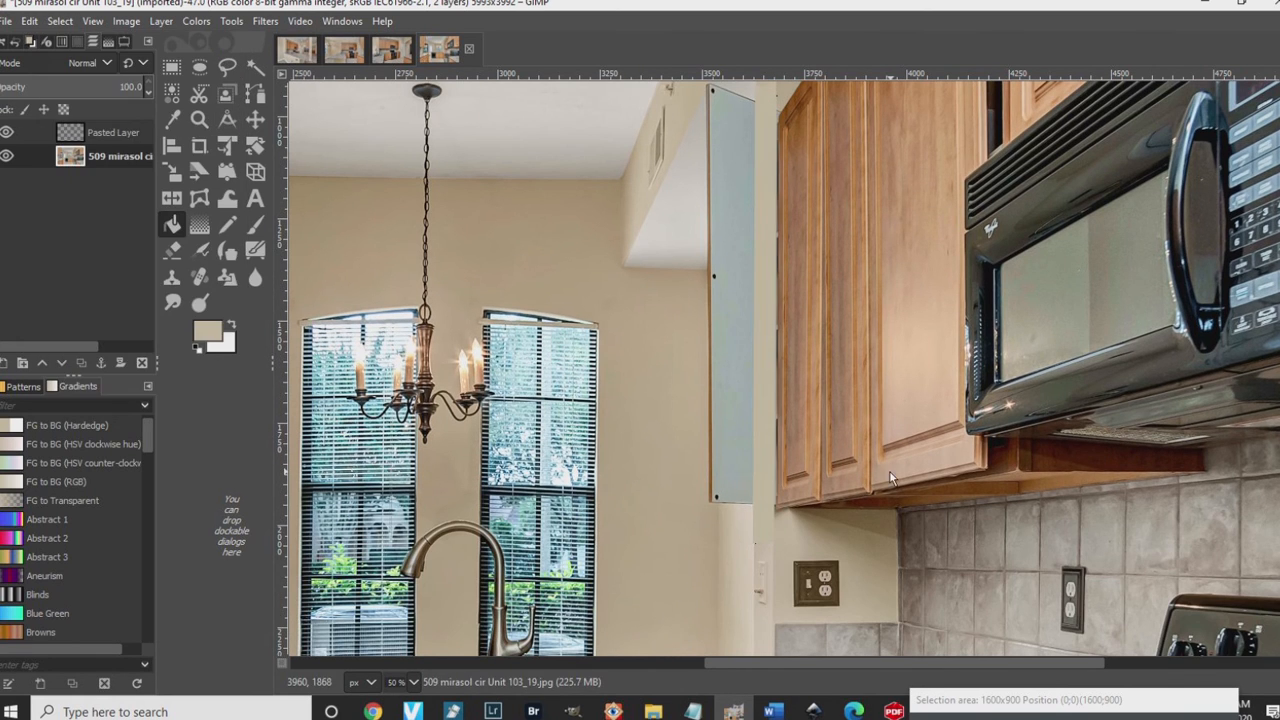
# Step: Outline the upper part of the remaining blue-grey door panel in front of the soffit with a polygonal free selection
pyautogui.scroll(6, 753, 545)
pyautogui.scroll(-3, 747, 487)
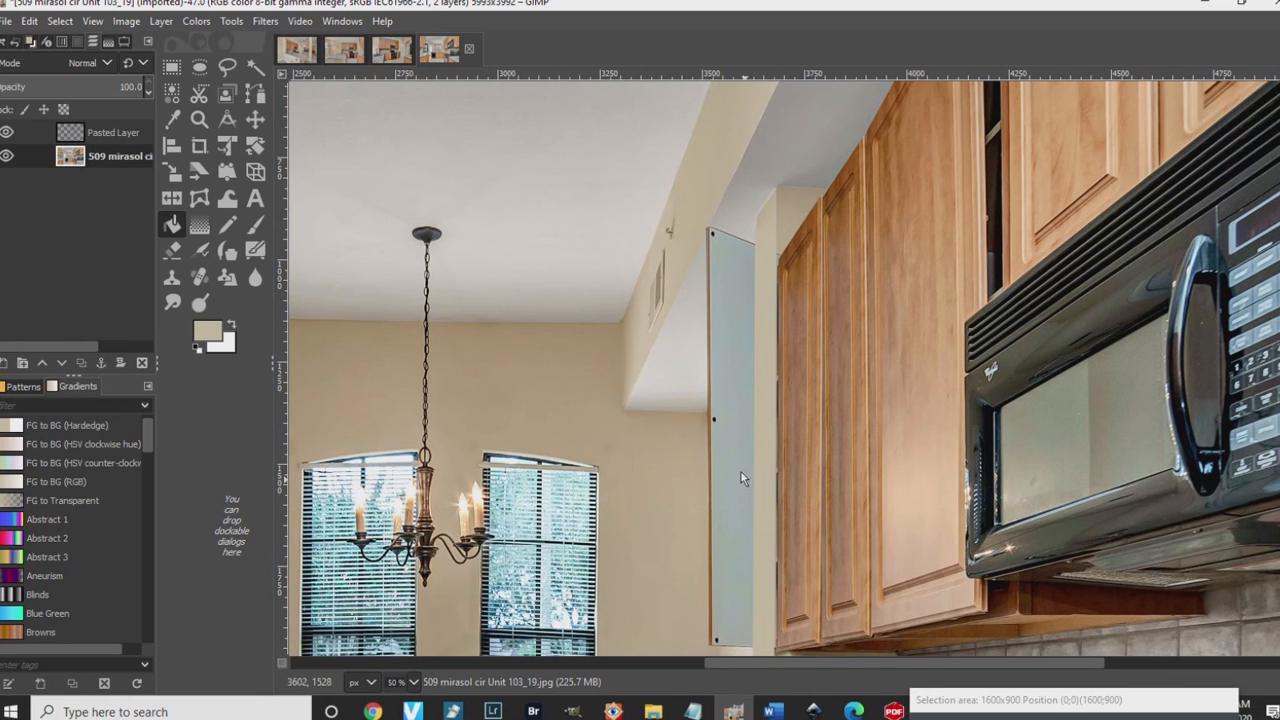
pyautogui.click(227, 67)
pyautogui.click(722, 197)
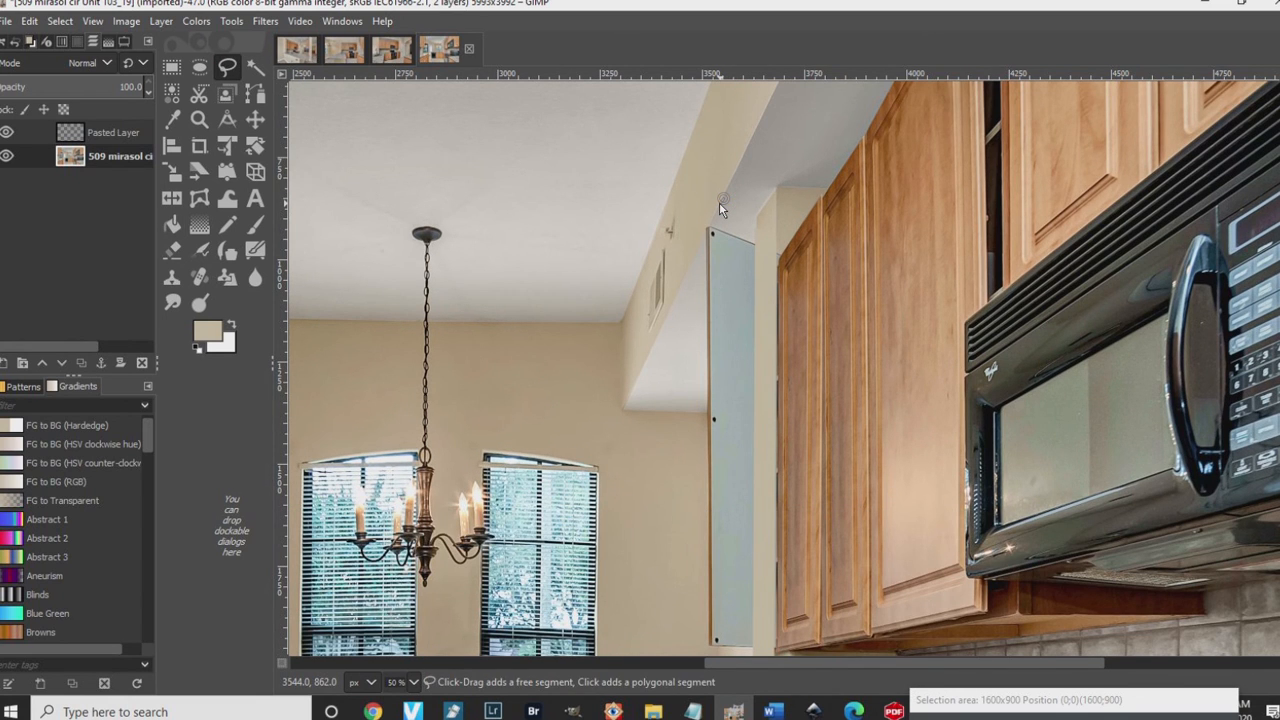
pyautogui.click(758, 216)
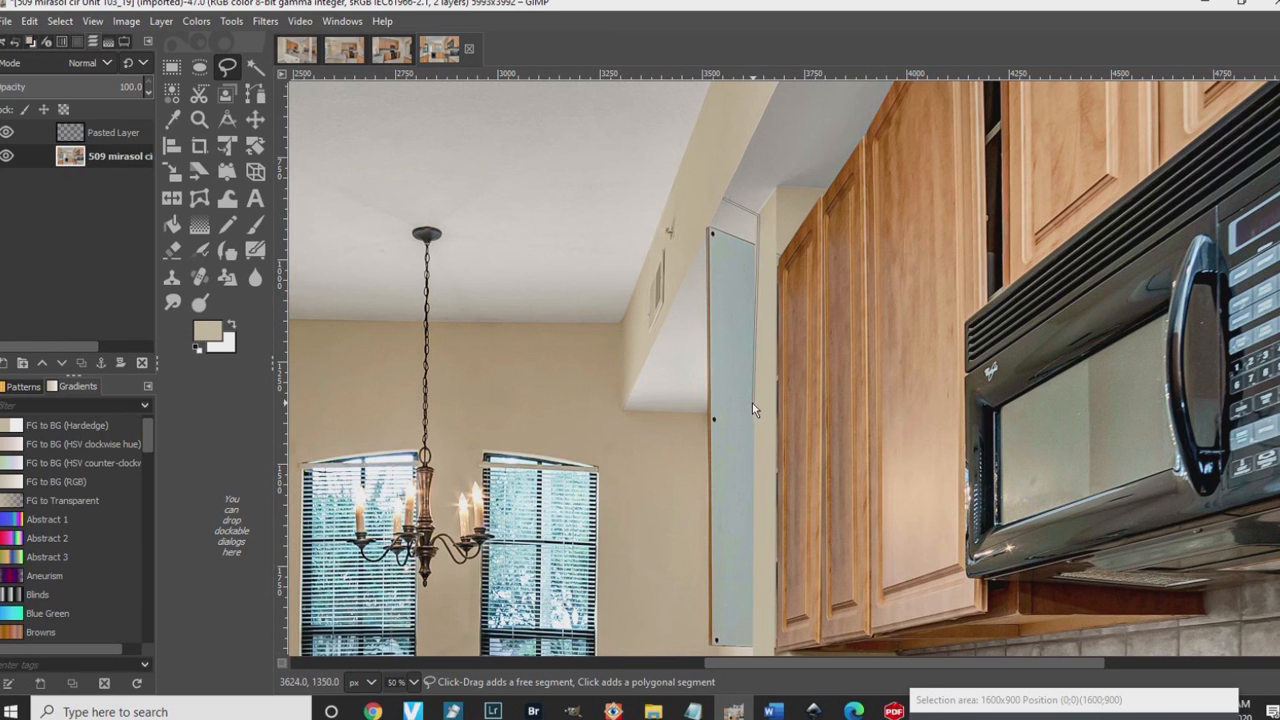
pyautogui.click(751, 376)
pyautogui.scroll(-3, 716, 409)
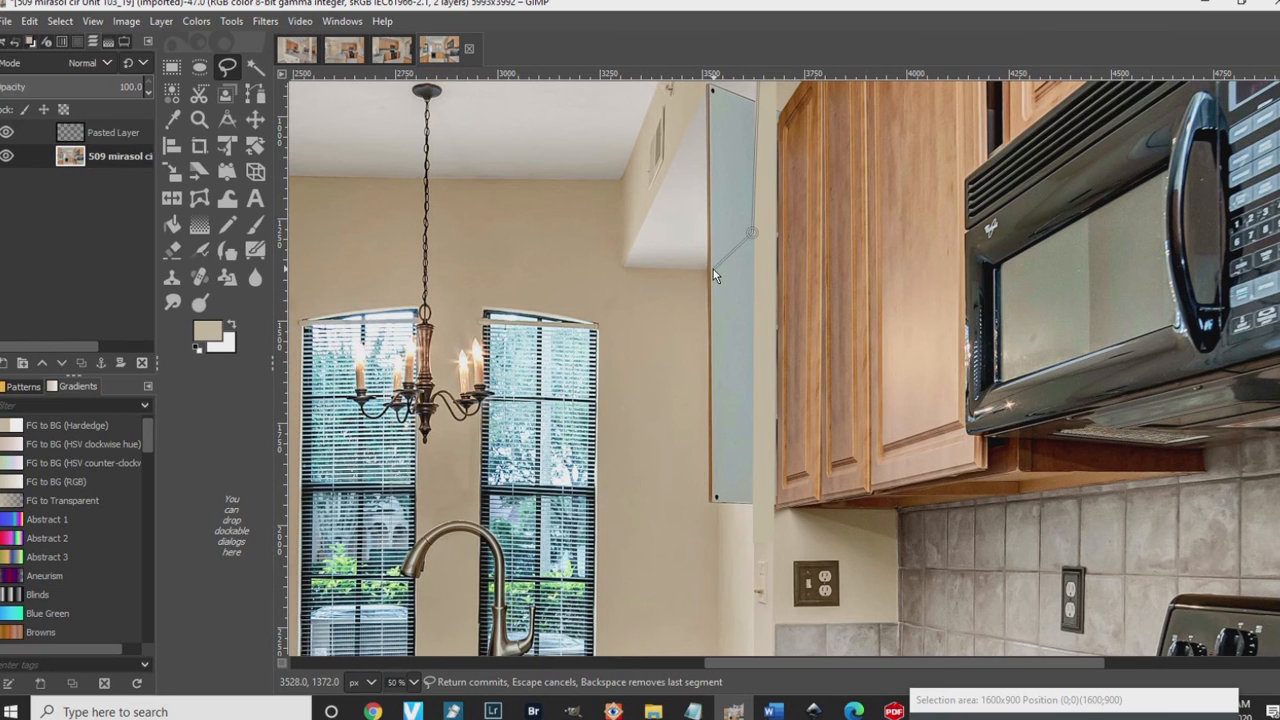
pyautogui.click(713, 270)
pyautogui.click(697, 267)
pyautogui.click(694, 116)
pyautogui.scroll(3, 694, 116)
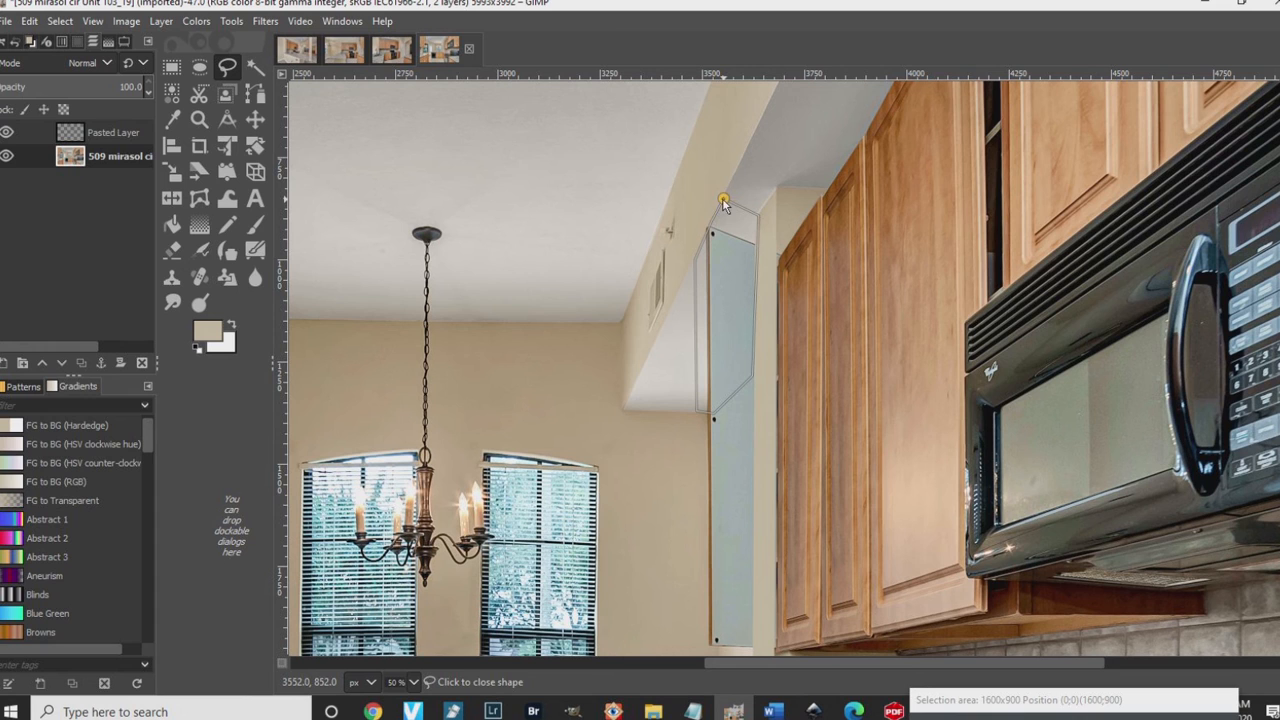
pyautogui.press('Return')
# Step: Paint over the selected door area with the Paintbrush at 100 opacity, using light grey tones sampled from the surrounding soffit
pyautogui.press('p')
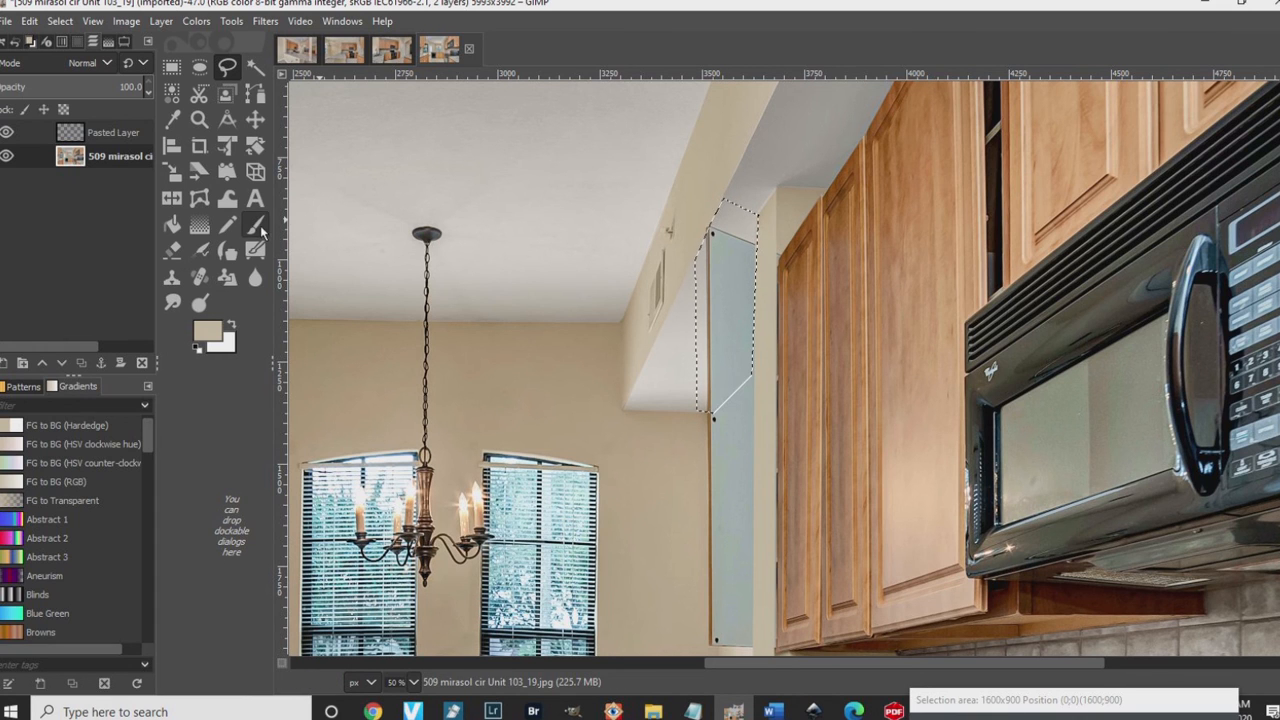
pyautogui.keyDown('ctrl'); pyautogui.click(683, 371); pyautogui.keyUp('ctrl')
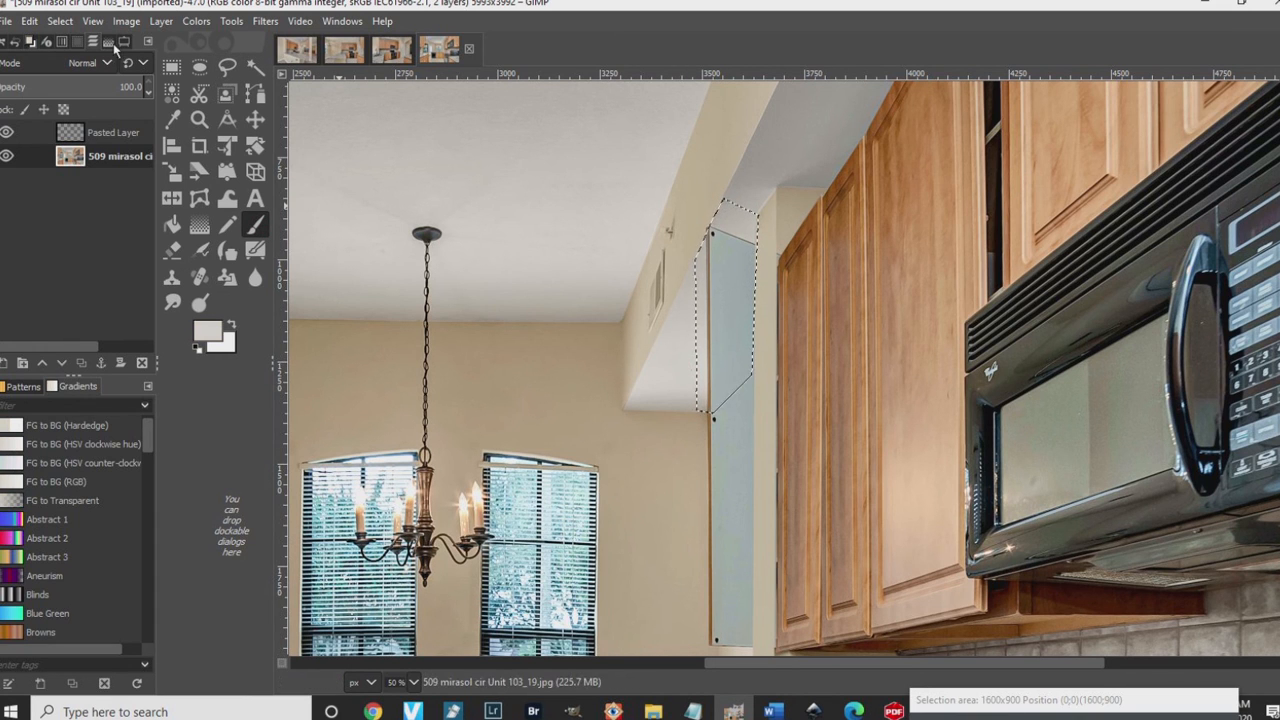
pyautogui.click(110, 42)
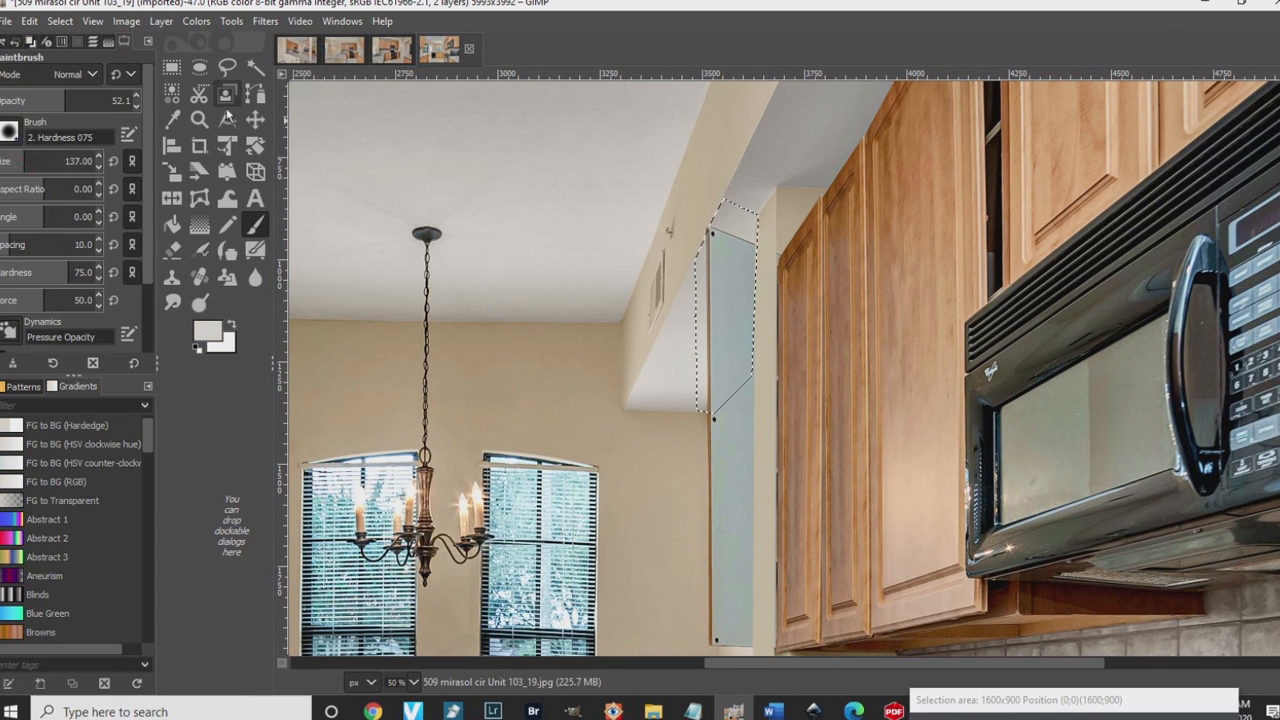
pyautogui.moveTo(110, 99); pyautogui.dragTo(140, 101)
pyautogui.moveTo(712, 400)
pyautogui.mouseDown()
pyautogui.moveTo(667, 386)
pyautogui.moveTo(684, 405)
pyautogui.moveTo(717, 405)
pyautogui.moveTo(753, 368)
pyautogui.moveTo(763, 260)
pyautogui.moveTo(749, 228)
pyautogui.moveTo(743, 245)
pyautogui.moveTo(720, 228)
pyautogui.moveTo(712, 245)
pyautogui.moveTo(719, 339)
pyautogui.moveTo(708, 357)
pyautogui.moveTo(711, 337)
pyautogui.moveTo(701, 343)
pyautogui.moveTo(697, 365)
pyautogui.moveTo(706, 333)
pyautogui.moveTo(702, 376)
pyautogui.moveTo(731, 327)
pyautogui.moveTo(738, 252)
pyautogui.mouseUp()
pyautogui.keyDown('ctrl'); pyautogui.click(705, 398); pyautogui.keyUp('ctrl')
pyautogui.keyDown('ctrl'); pyautogui.click(722, 212); pyautogui.keyUp('ctrl')
pyautogui.keyDown('ctrl'); pyautogui.click(679, 366); pyautogui.keyUp('ctrl')
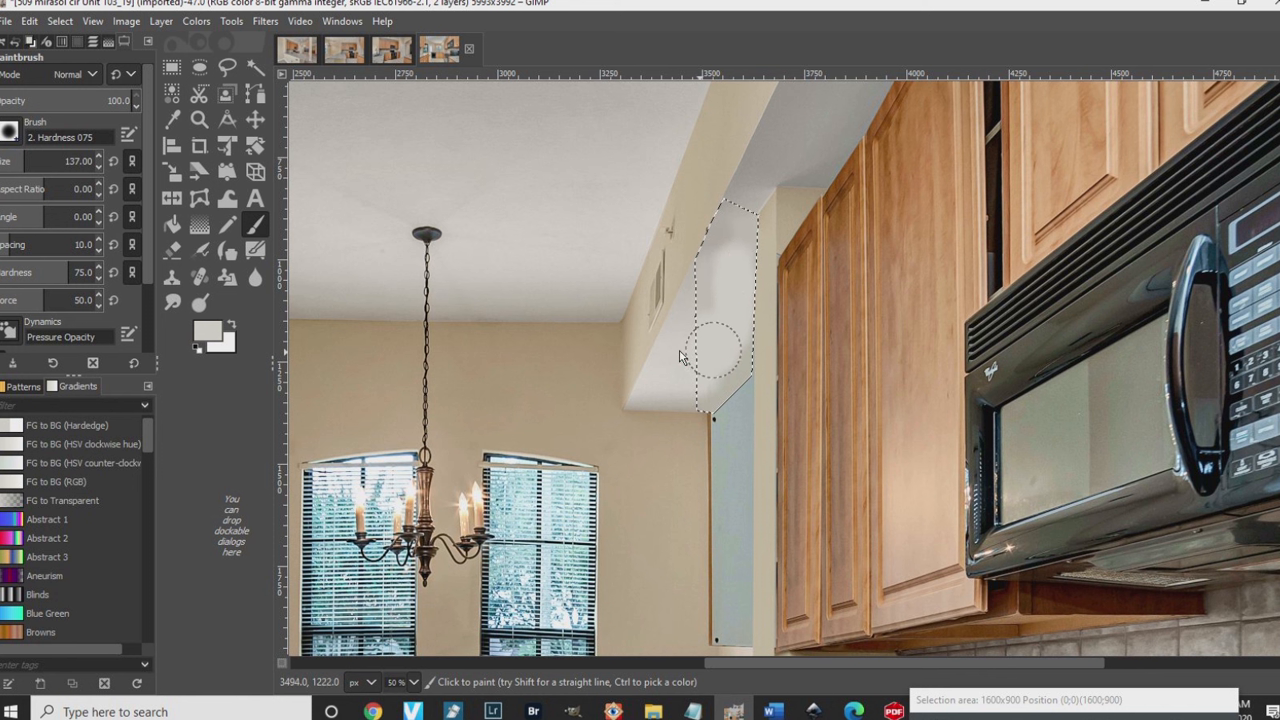
# Step: Heal the painted soffit area using the smooth ceiling as the source, and clear the selection
pyautogui.click(199, 276)
pyautogui.keyDown('ctrl'); pyautogui.click(563, 168); pyautogui.keyUp('ctrl')
pyautogui.moveTo(700, 256)
pyautogui.mouseDown()
pyautogui.moveTo(734, 250)
pyautogui.moveTo(716, 392)
pyautogui.mouseUp()
pyautogui.moveTo(759, 233)
pyautogui.mouseDown()
pyautogui.moveTo(740, 346)
pyautogui.moveTo(731, 320)
pyautogui.moveTo(757, 243)
pyautogui.mouseUp()
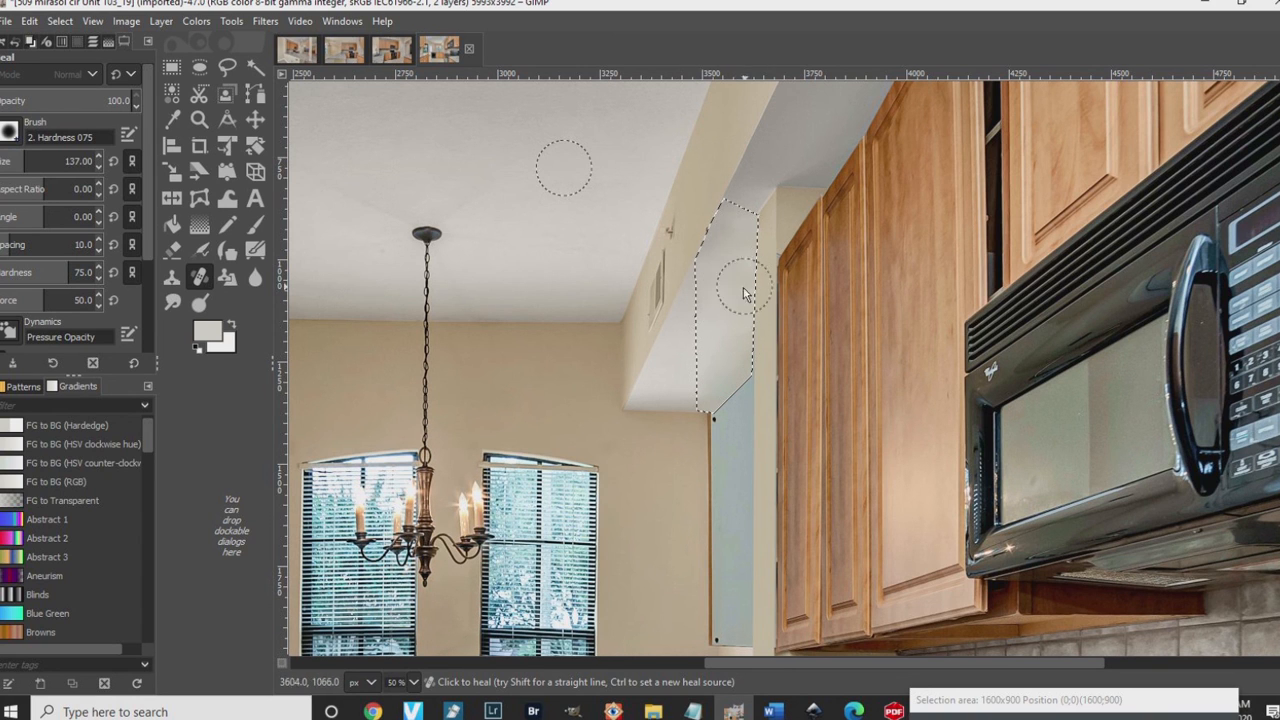
pyautogui.click(59, 21)
pyautogui.click(80, 62)
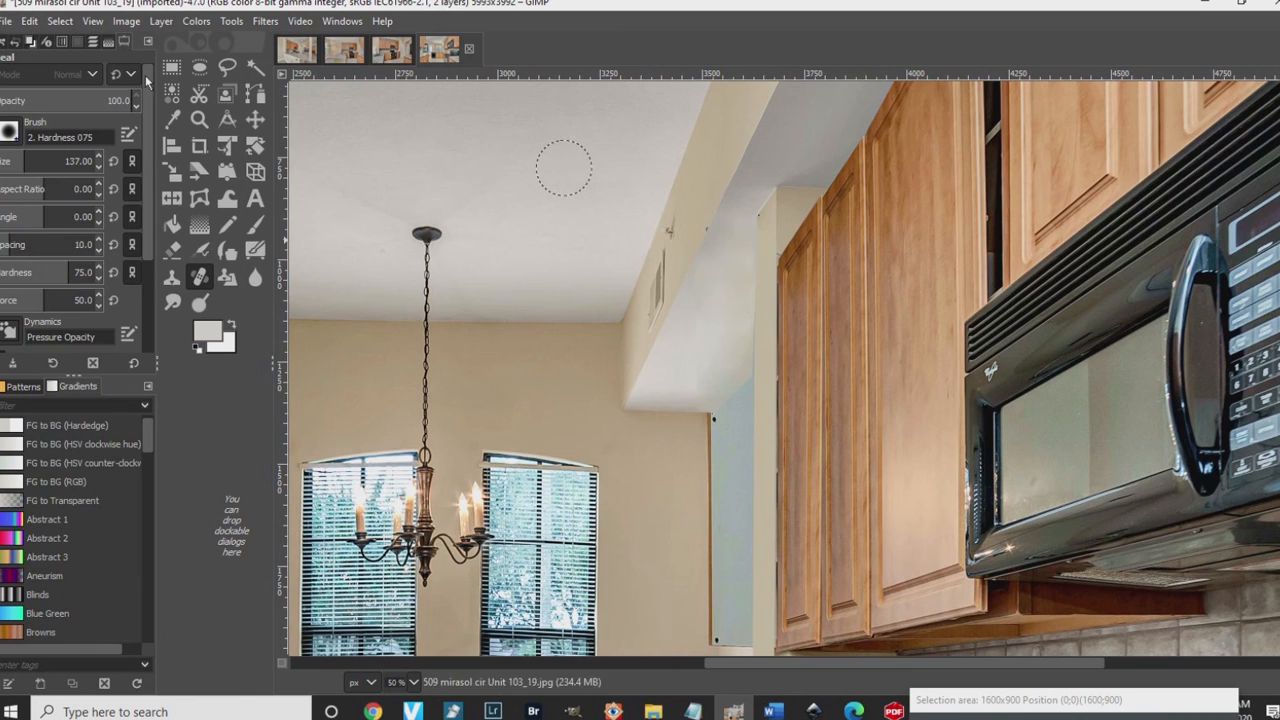
# Step: Clone the beige wall from below the open door over the outer side of its remaining lower panel
pyautogui.scroll(-5, 543, 203)
pyautogui.scroll(3, 542, 200)
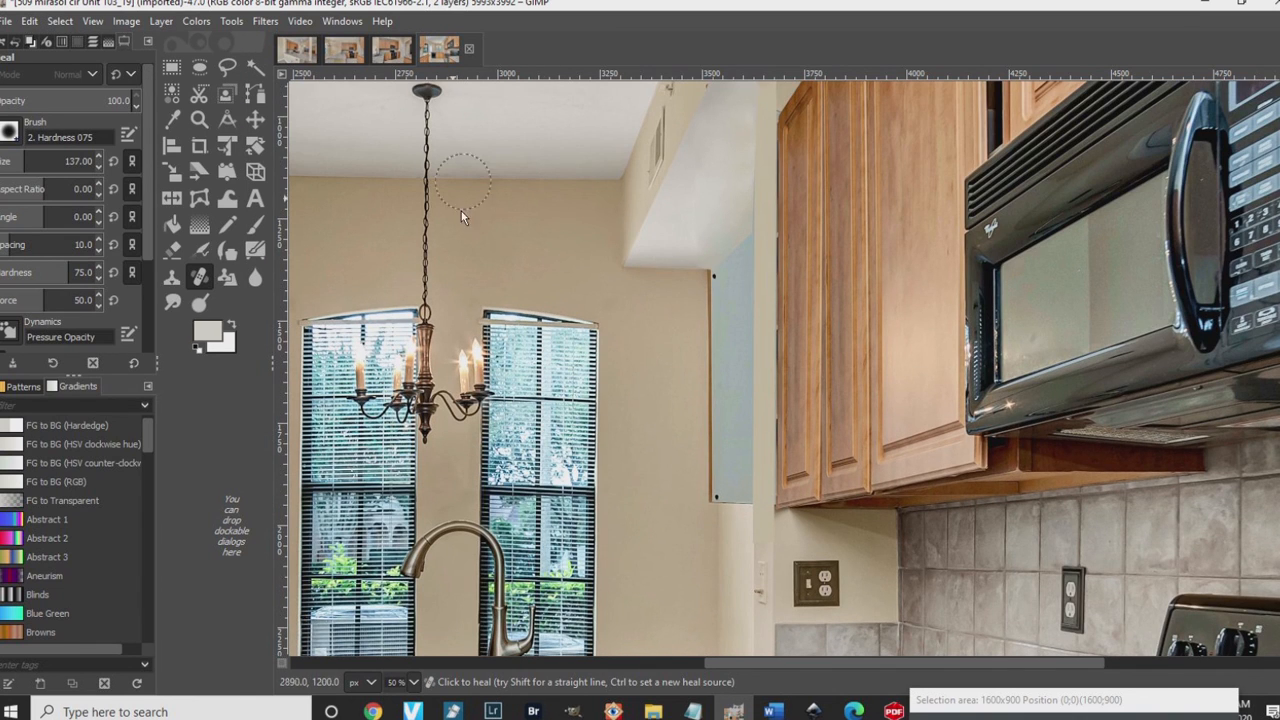
pyautogui.scroll(-3, 745, 337)
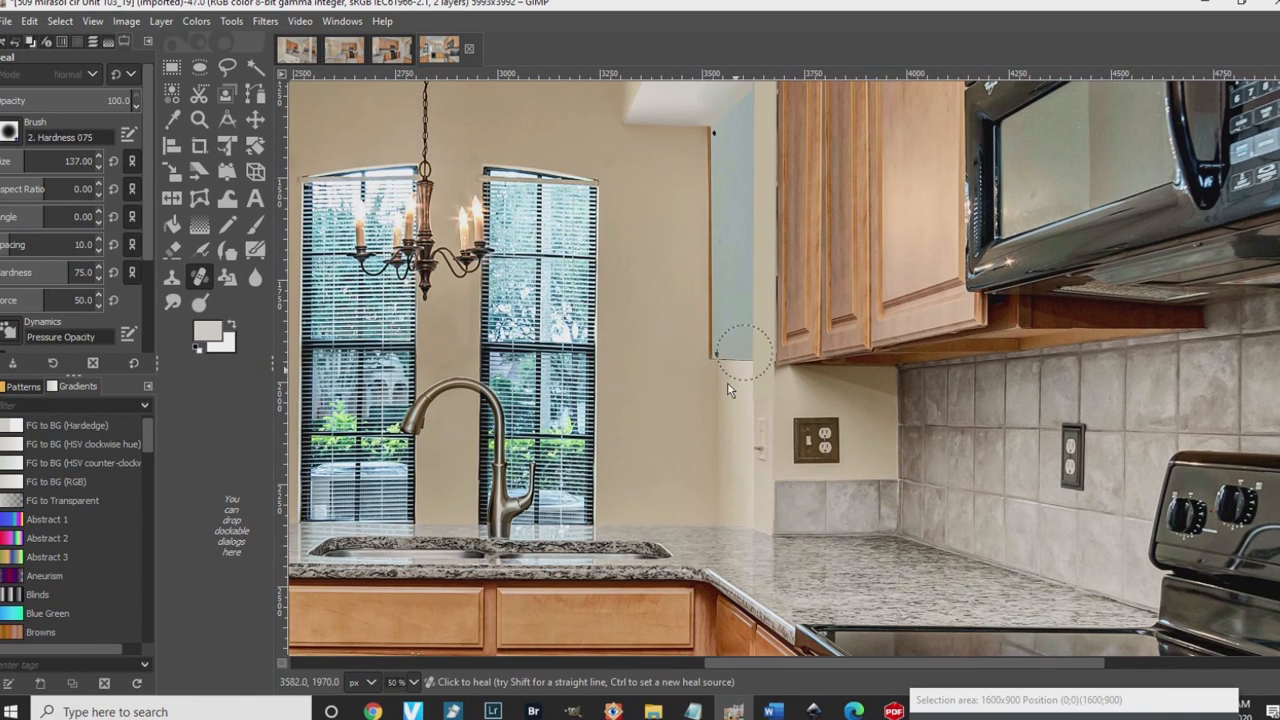
pyautogui.press('c')
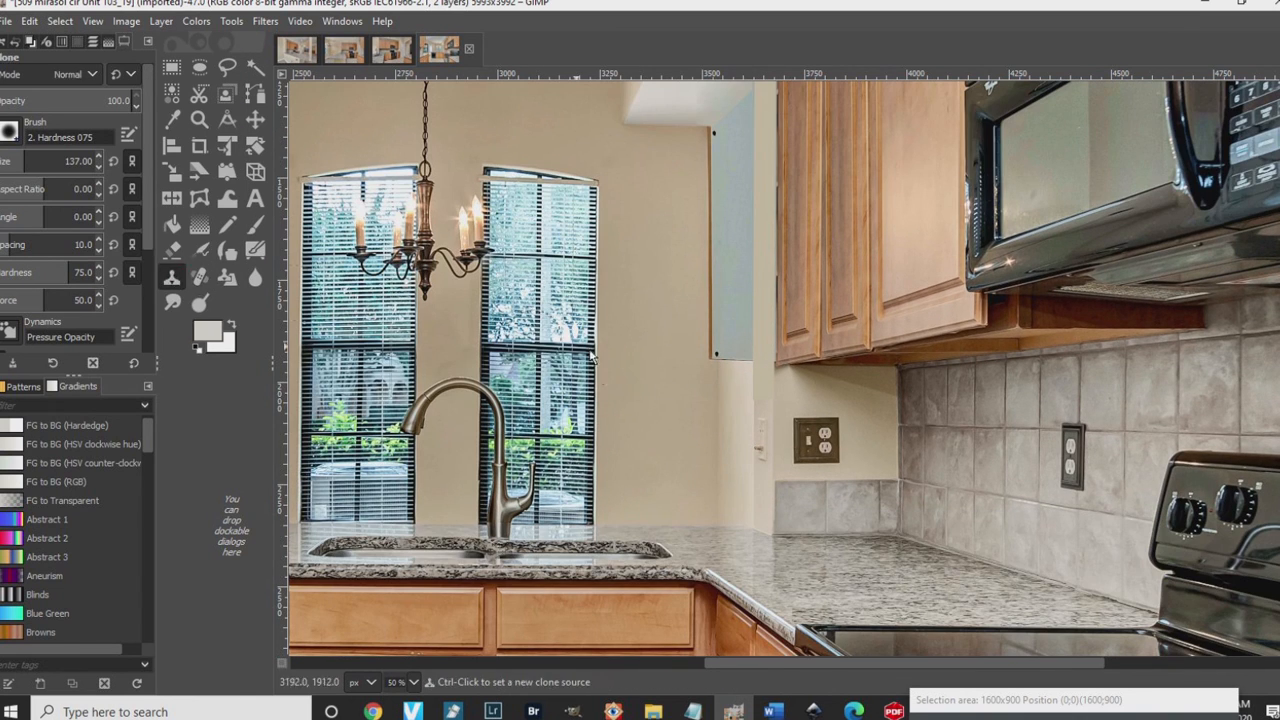
pyautogui.keyDown('ctrl'); pyautogui.click(720, 424); pyautogui.keyUp('ctrl')
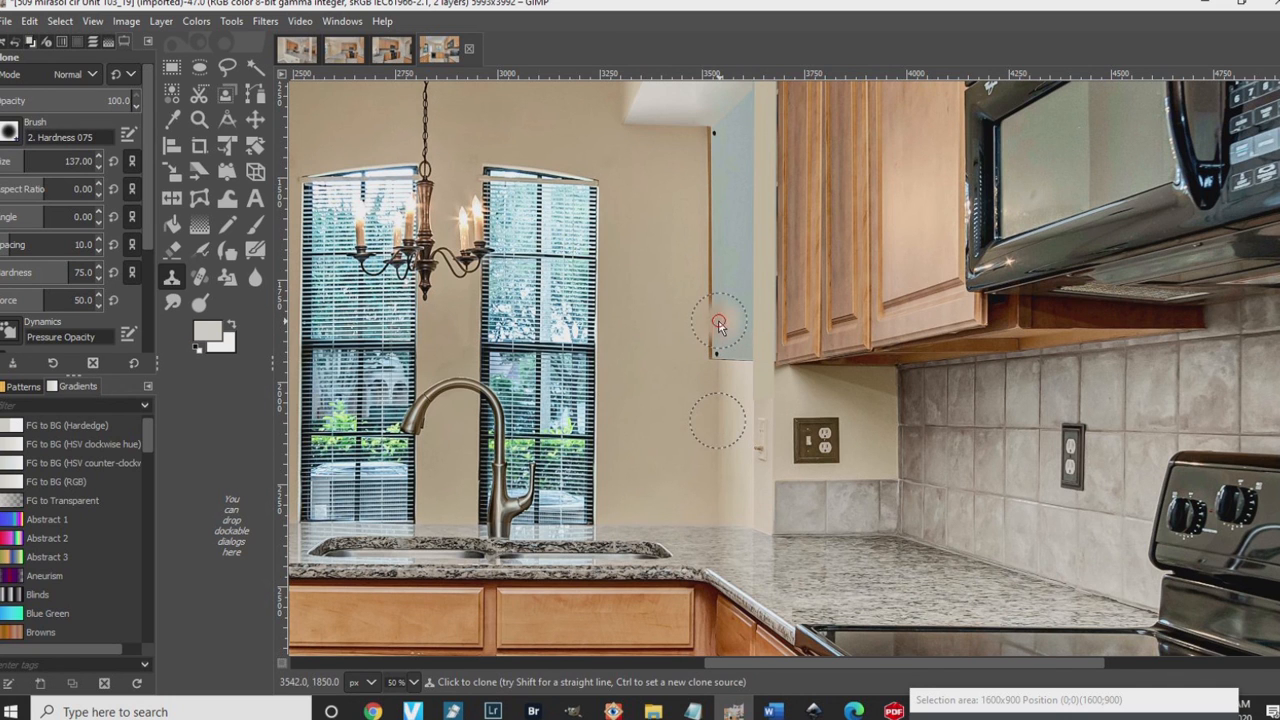
pyautogui.moveTo(720, 320)
pyautogui.mouseDown()
pyautogui.moveTo(720, 353)
pyautogui.moveTo(716, 289)
pyautogui.moveTo(714, 357)
pyautogui.moveTo(715, 327)
pyautogui.mouseUp()
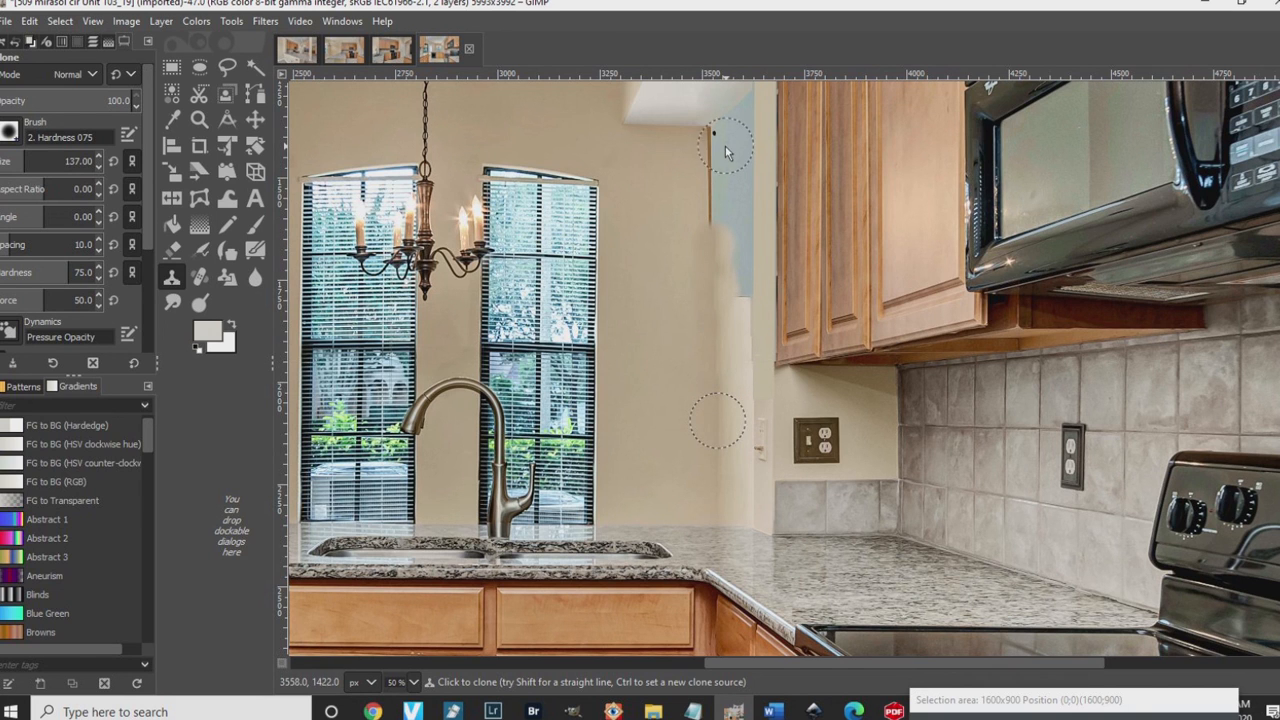
pyautogui.moveTo(717, 145)
pyautogui.mouseDown()
pyautogui.moveTo(718, 233)
pyautogui.moveTo(733, 221)
pyautogui.moveTo(738, 131)
pyautogui.moveTo(737, 209)
pyautogui.mouseUp()
# Step: Undo the last clone stroke along the panel's inner edge and clone that area again from a new wall source below it
pyautogui.moveTo(742, 261); pyautogui.dragTo(736, 292)
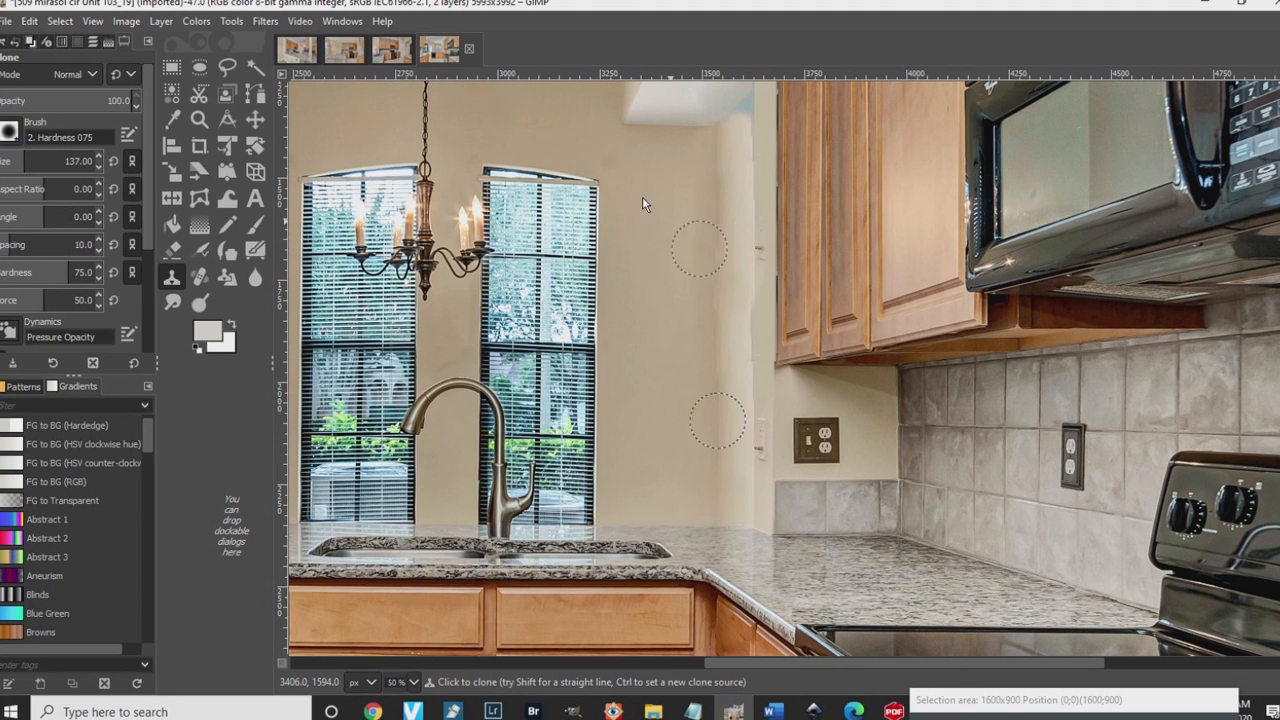
pyautogui.hotkey('ctrl', 'z')
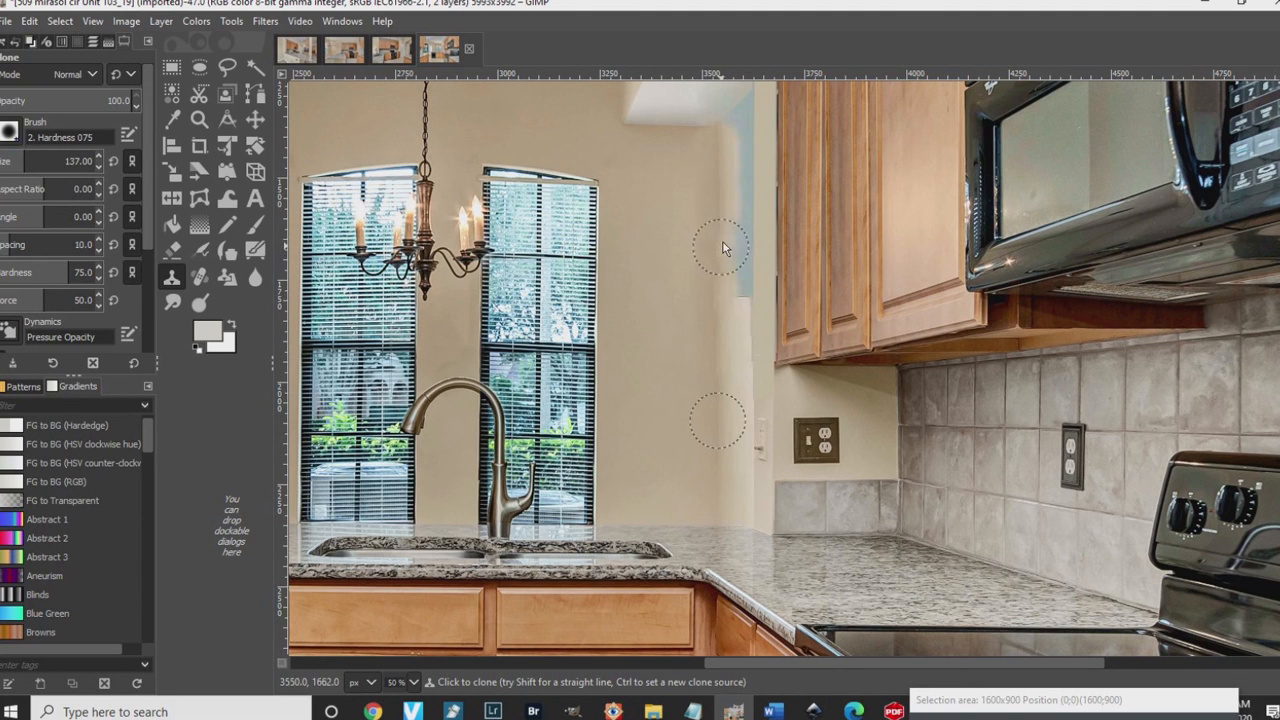
pyautogui.keyDown('ctrl'); pyautogui.click(725, 376); pyautogui.keyUp('ctrl')
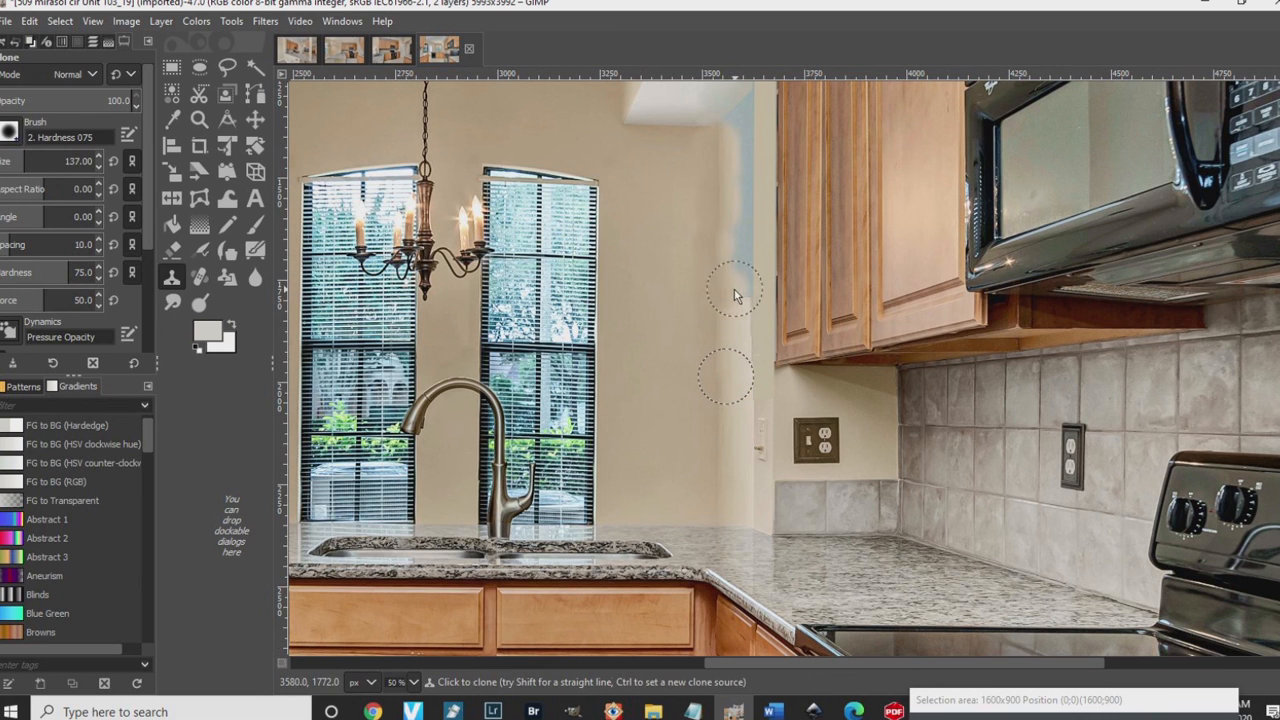
pyautogui.moveTo(721, 292)
pyautogui.mouseDown()
pyautogui.moveTo(737, 286)
pyautogui.moveTo(737, 330)
pyautogui.moveTo(740, 120)
pyautogui.mouseUp()
pyautogui.keyDown('ctrl'); pyautogui.click(738, 370); pyautogui.keyUp('ctrl')
# Step: Outline the wall area just below the soffit's end, beside the cabinet, with a Free Select polygon following the soffit's slanted edge
pyautogui.scroll(-1, 752, 415)
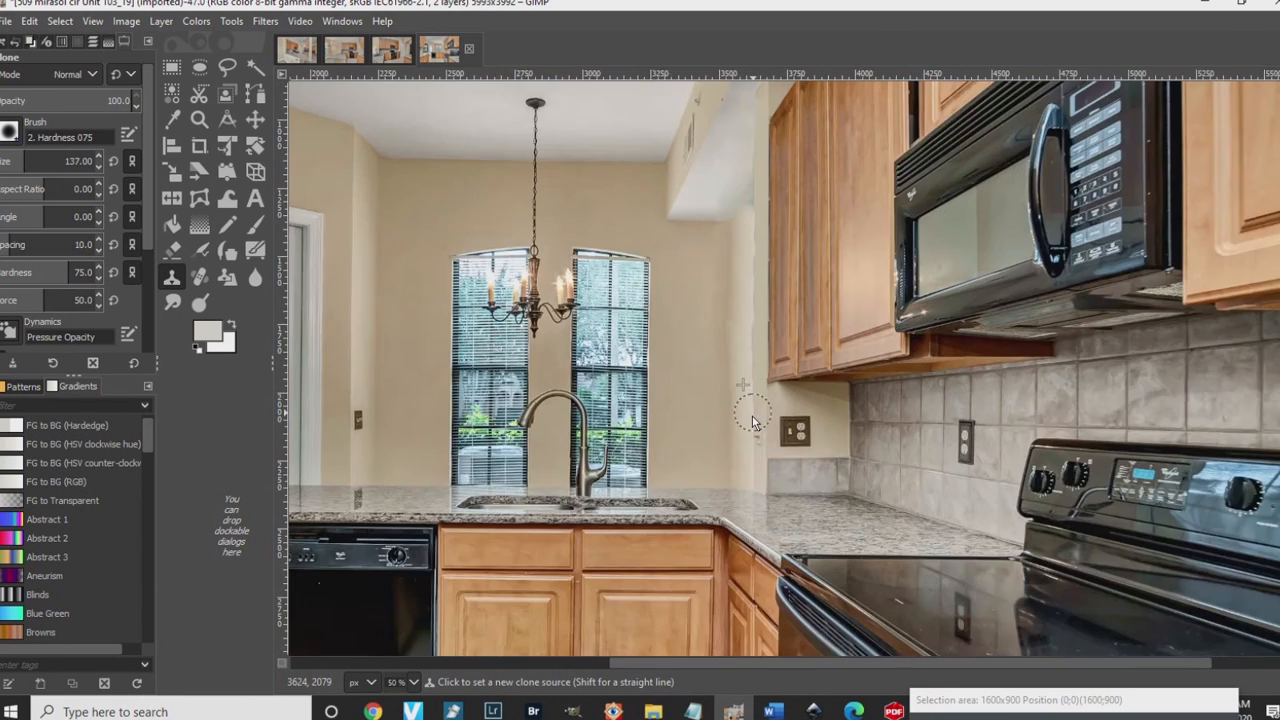
pyautogui.scroll(-1, 752, 415)
pyautogui.scroll(1, 775, 225)
pyautogui.scroll(1, 740, 290)
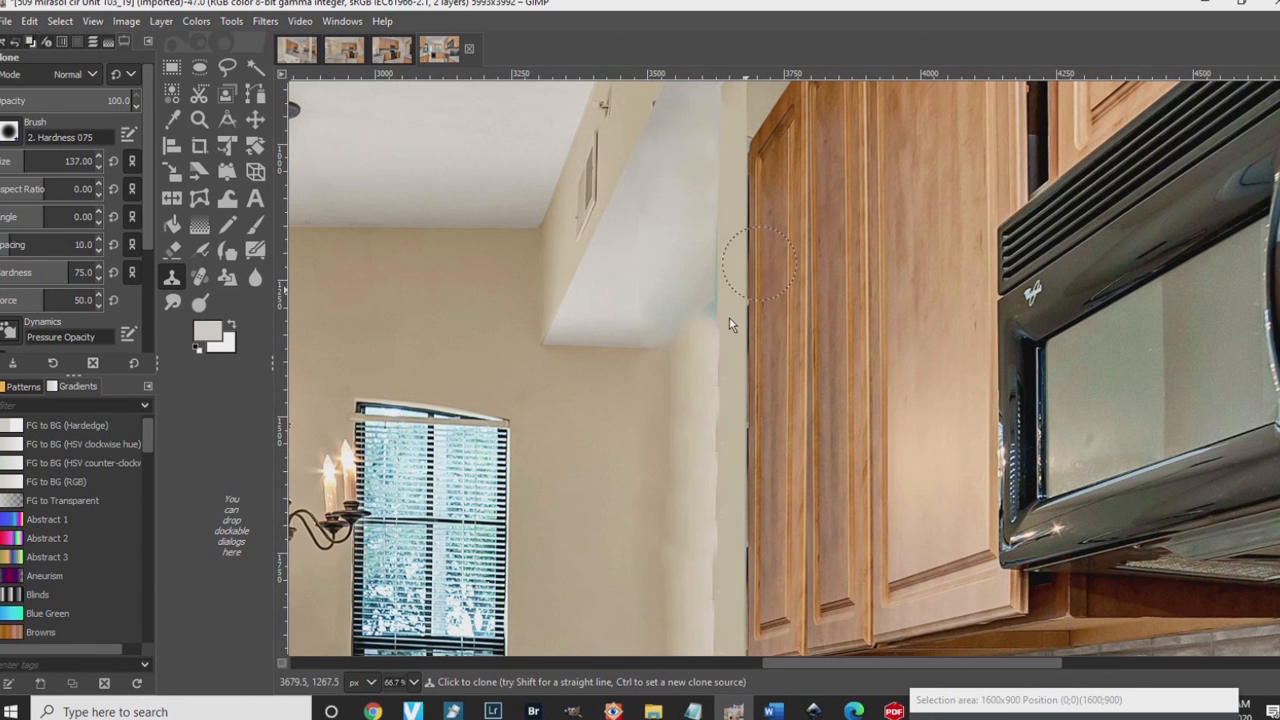
pyautogui.press('f')
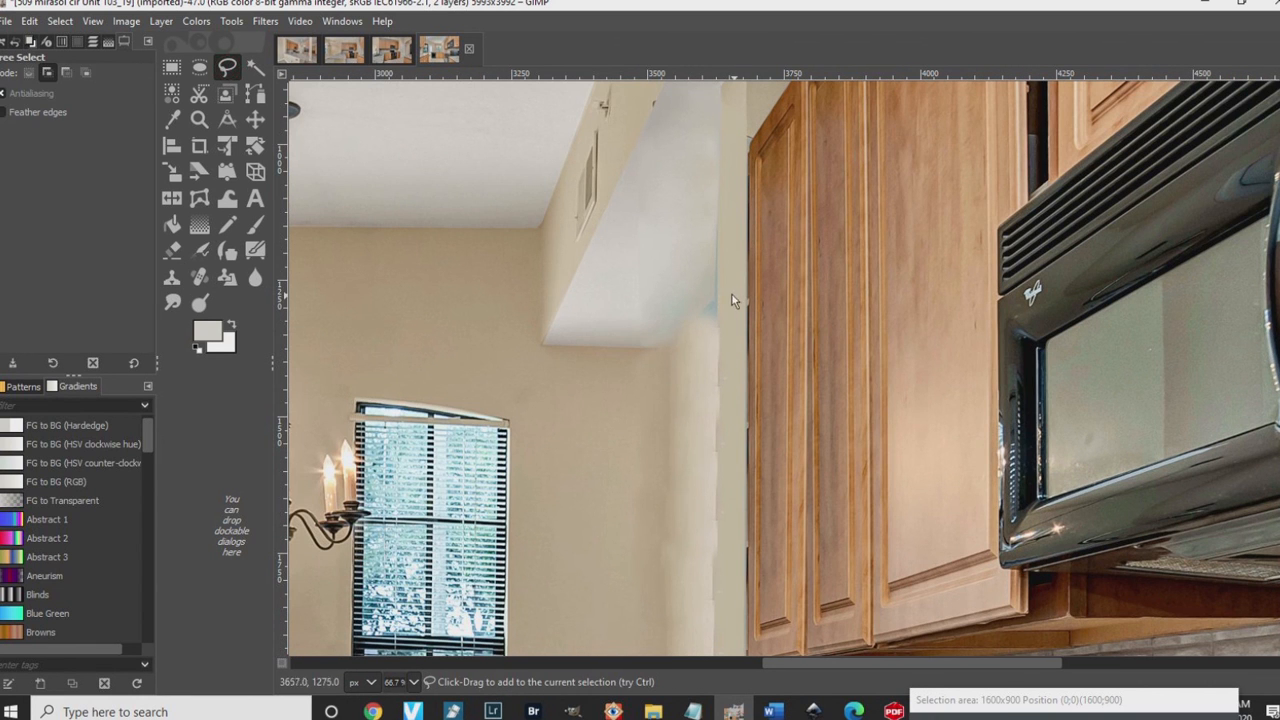
pyautogui.click(718, 293)
pyautogui.click(664, 347)
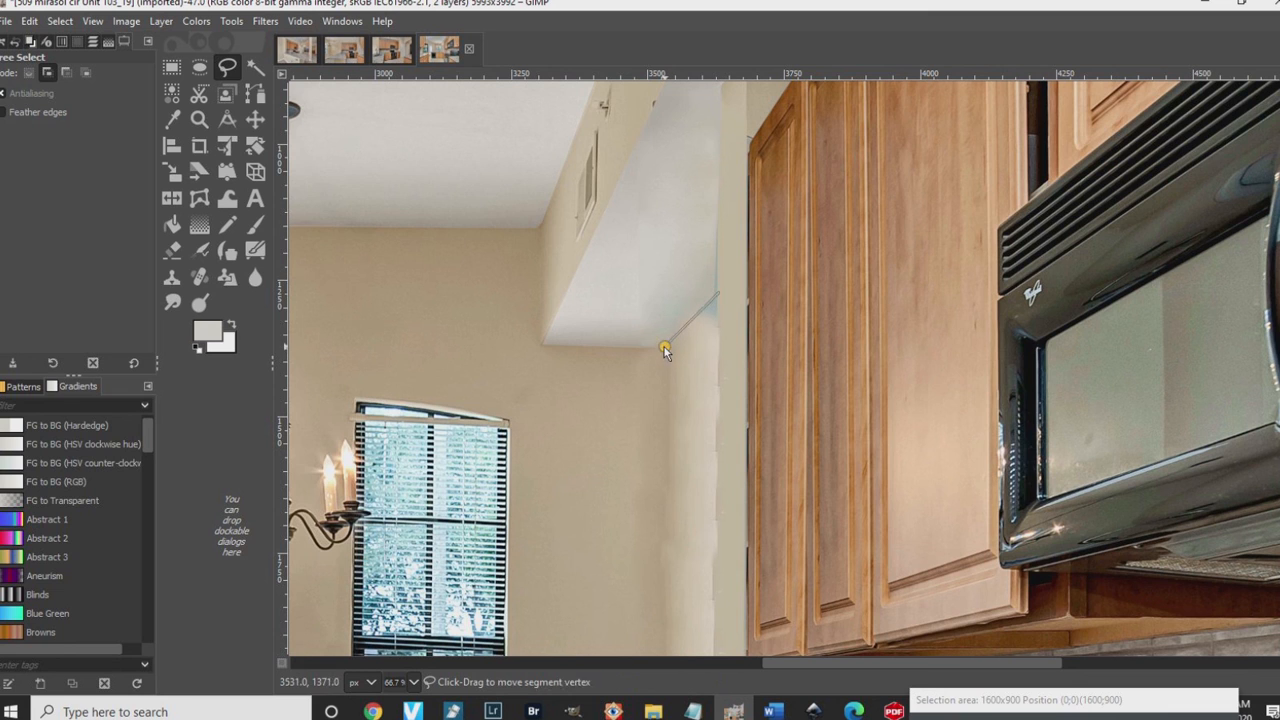
pyautogui.click(663, 434)
pyautogui.click(727, 423)
pyautogui.click(720, 294)
pyautogui.press('Return')
# Step: Paint the selected wall area with beige sampled from the wall below using the Paintbrush, and clear the selection
pyautogui.press('p')
pyautogui.keyDown('ctrl'); pyautogui.click(685, 472); pyautogui.keyUp('ctrl')
pyautogui.moveTo(683, 352); pyautogui.dragTo(684, 408)
pyautogui.click(60, 21)
pyautogui.click(75, 56)
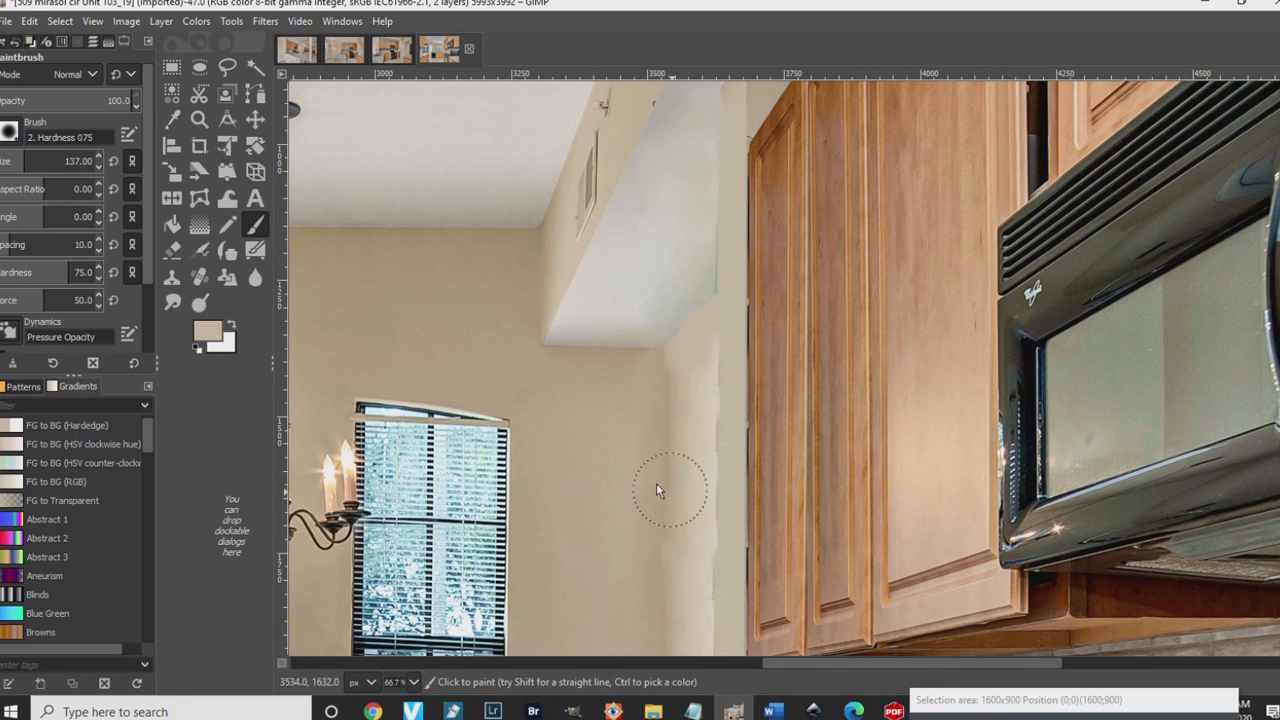
# Step: Clone the clean lower part of the wall corner upward over the uneven vertical edge below the soffit
pyautogui.click(172, 277)
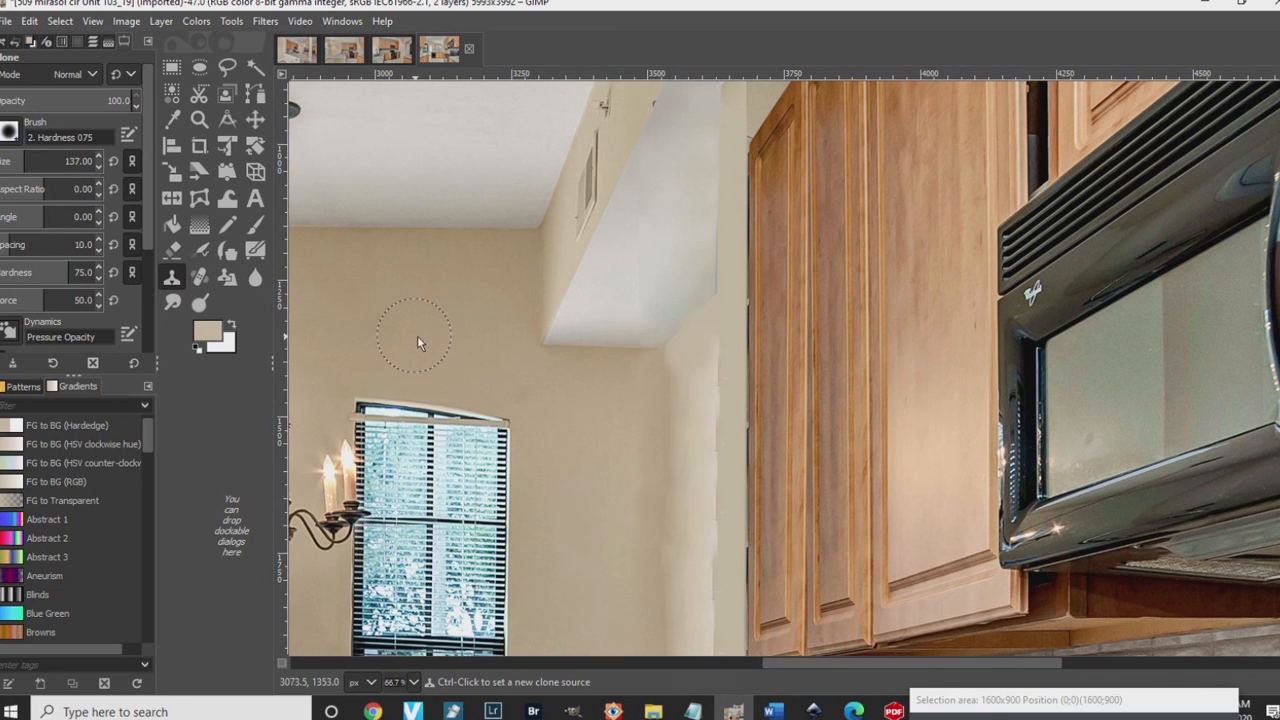
pyautogui.scroll(-3, 745, 578)
pyautogui.keyDown('ctrl'); pyautogui.click(670, 607); pyautogui.keyUp('ctrl')
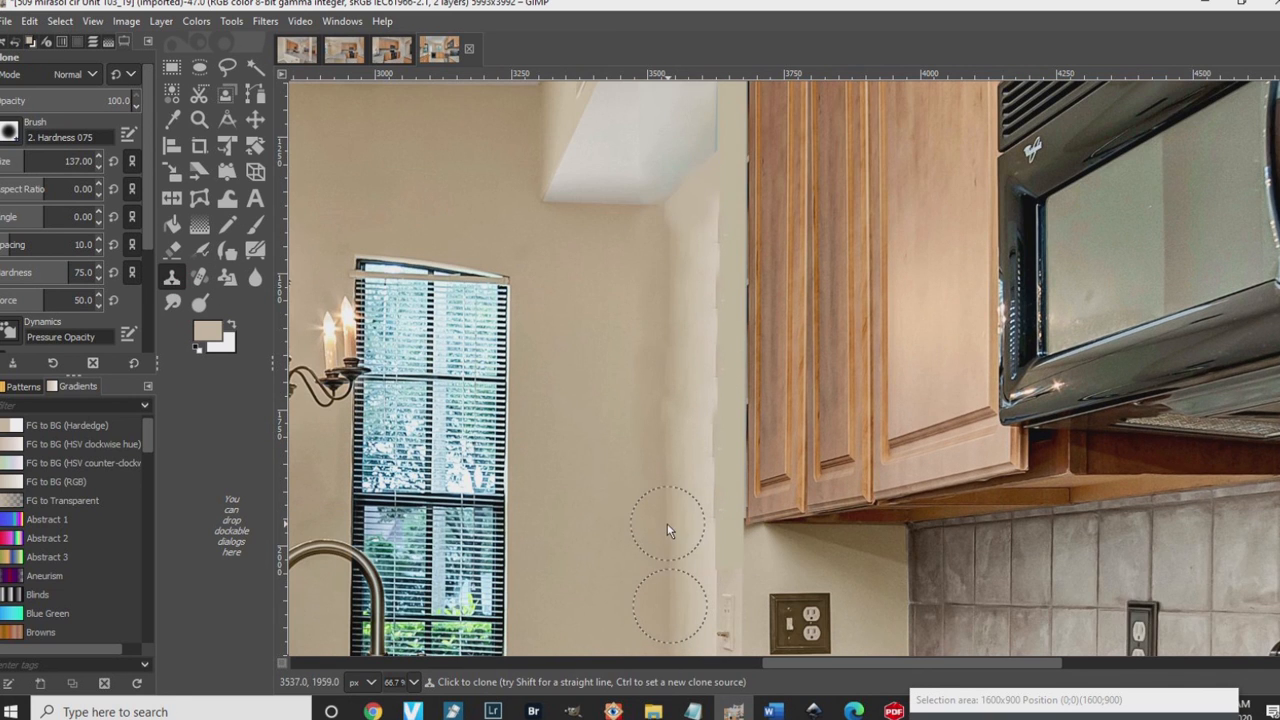
pyautogui.click(669, 487)
pyautogui.moveTo(674, 350); pyautogui.dragTo(670, 363)
pyautogui.click(670, 362)
pyautogui.scroll(-3, 740, 572)
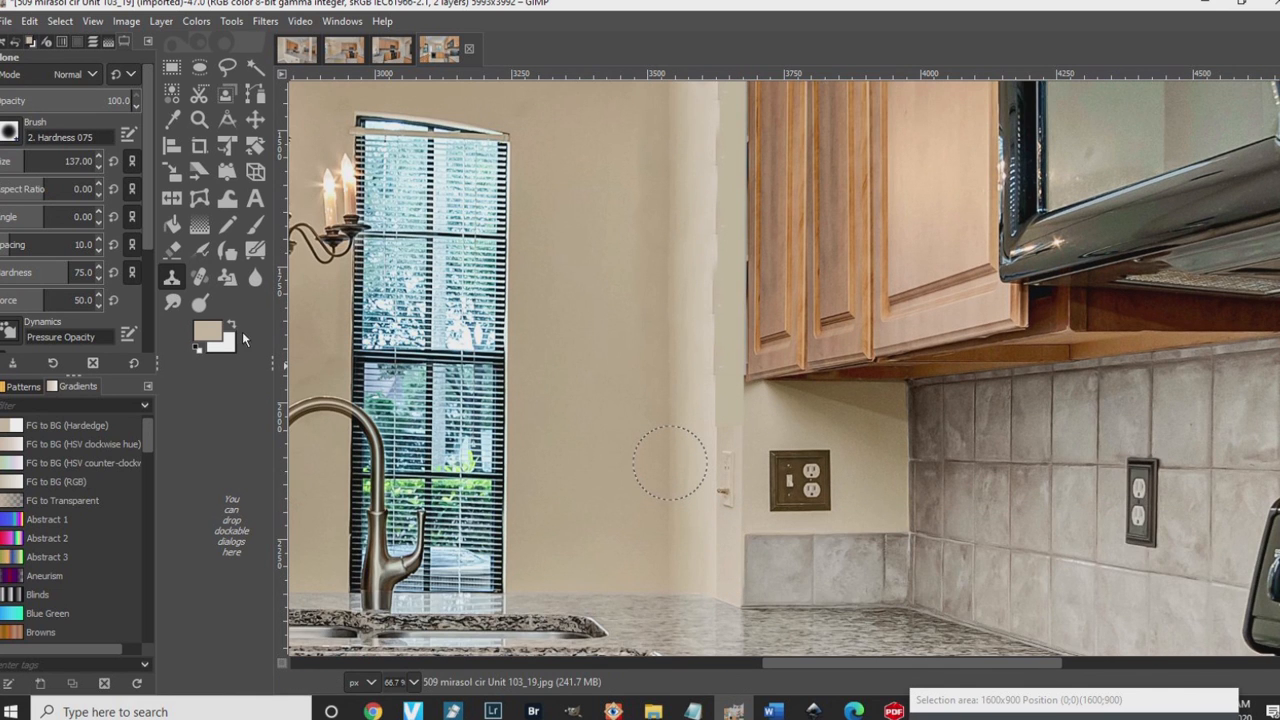
# Step: Smudge the retouched wall below the soffit with a size 131 brush, using vertical strokes to blend its tones
pyautogui.click(172, 301)
pyautogui.click(10, 155)
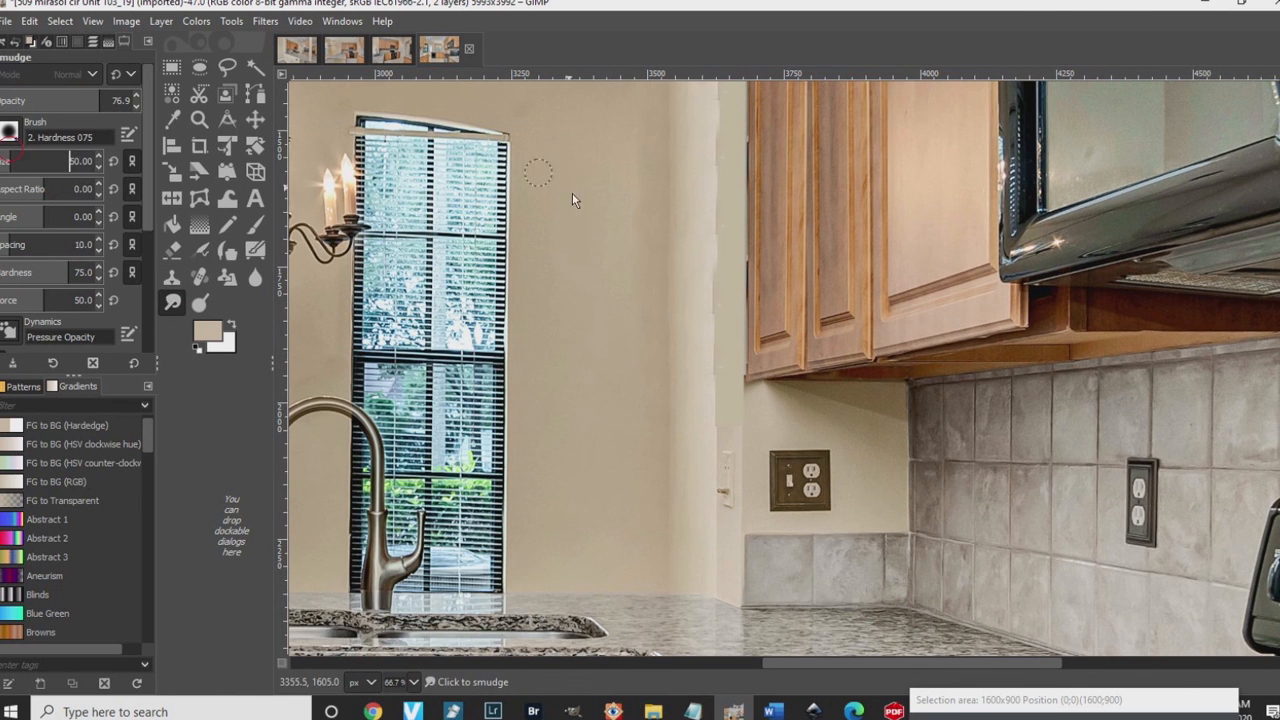
pyautogui.scroll(3, 725, 198)
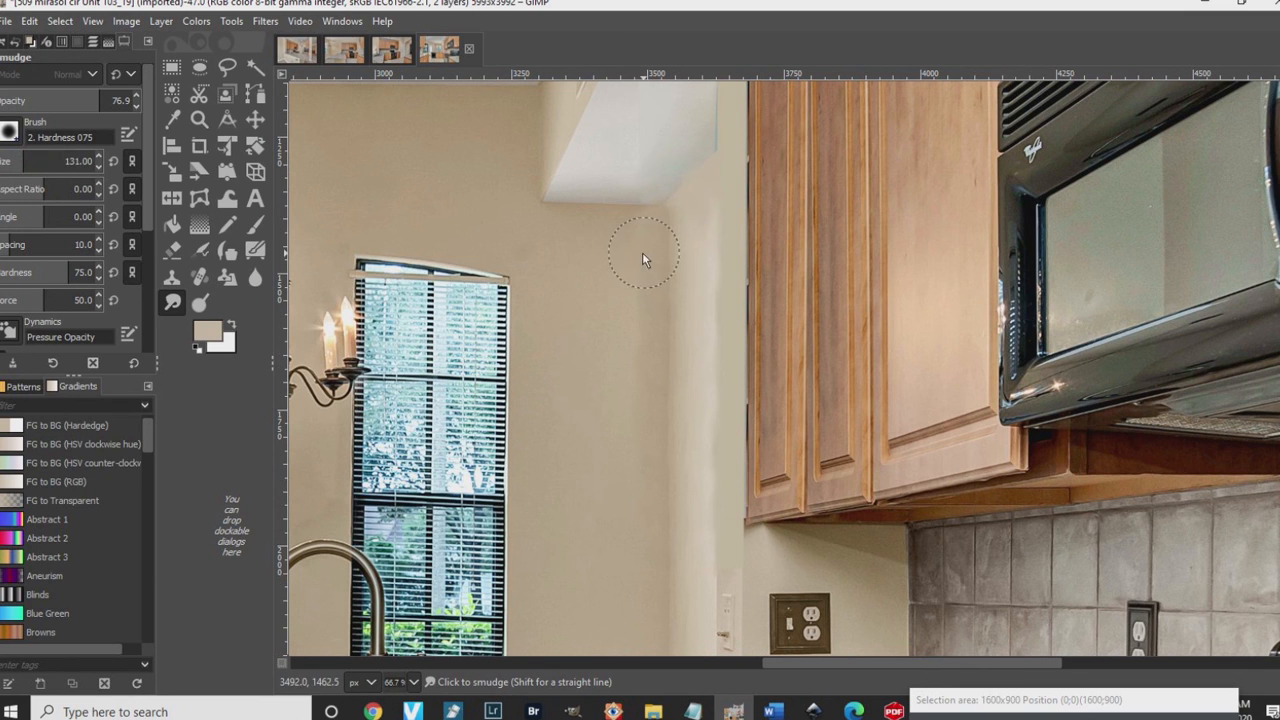
pyautogui.moveTo(628, 323); pyautogui.dragTo(628, 390)
pyautogui.moveTo(686, 245); pyautogui.dragTo(694, 505)
pyautogui.moveTo(708, 237); pyautogui.dragTo(701, 390)
# Step: Smudge the repainted underside of the soffit down to its lower end to blend the grey tones
pyautogui.scroll(2, 700, 390)
pyautogui.moveTo(683, 235); pyautogui.dragTo(652, 290)
pyautogui.scroll(5, 620, 306)
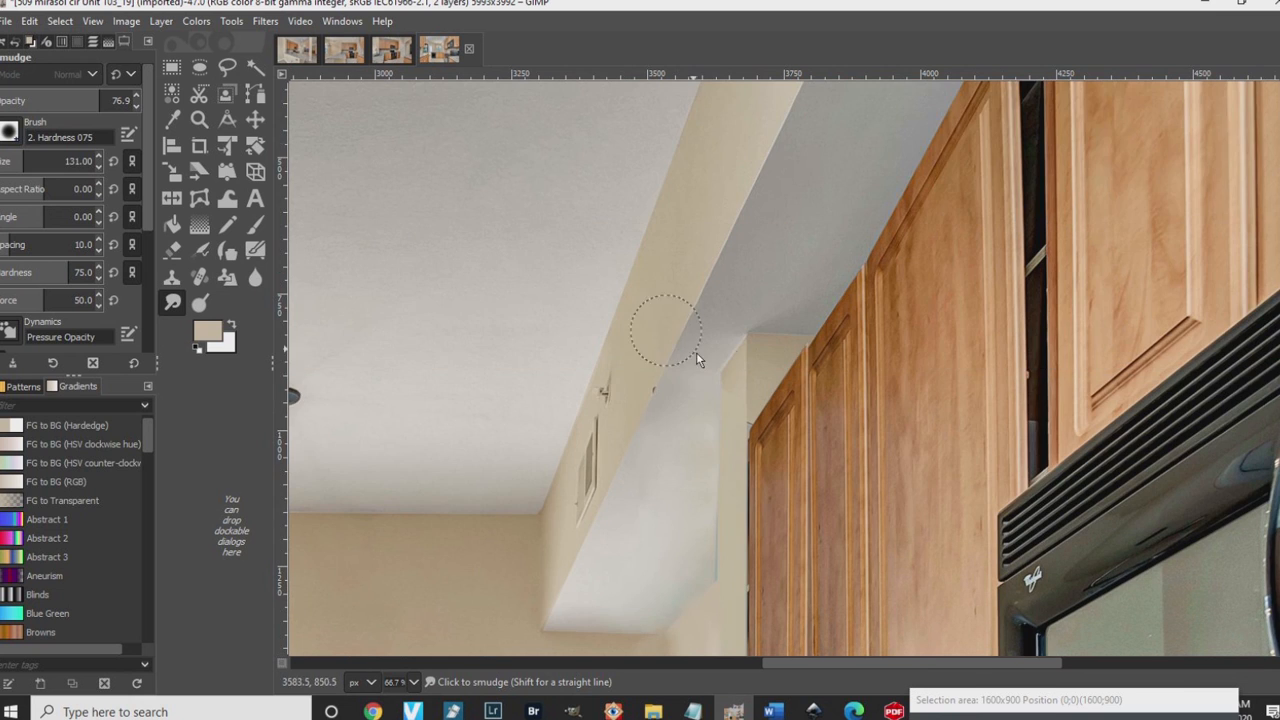
pyautogui.scroll(-3, 696, 352)
pyautogui.moveTo(700, 317); pyautogui.dragTo(703, 391)
pyautogui.moveTo(674, 434); pyautogui.dragTo(651, 449)
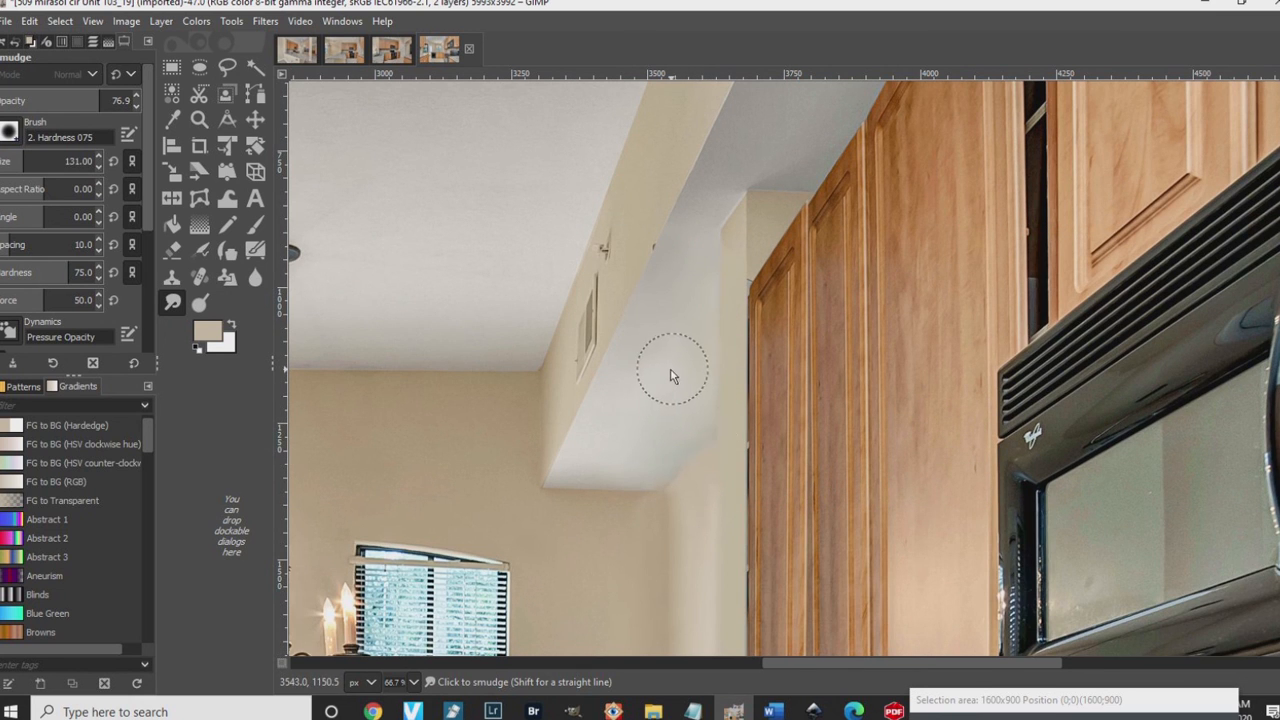
# Step: Export the retouched kitchen photo as a JPEG at quality 95, replacing the original file
pyautogui.keyDown('ctrl'); pyautogui.scroll(-4, 672, 376); pyautogui.keyUp('ctrl')
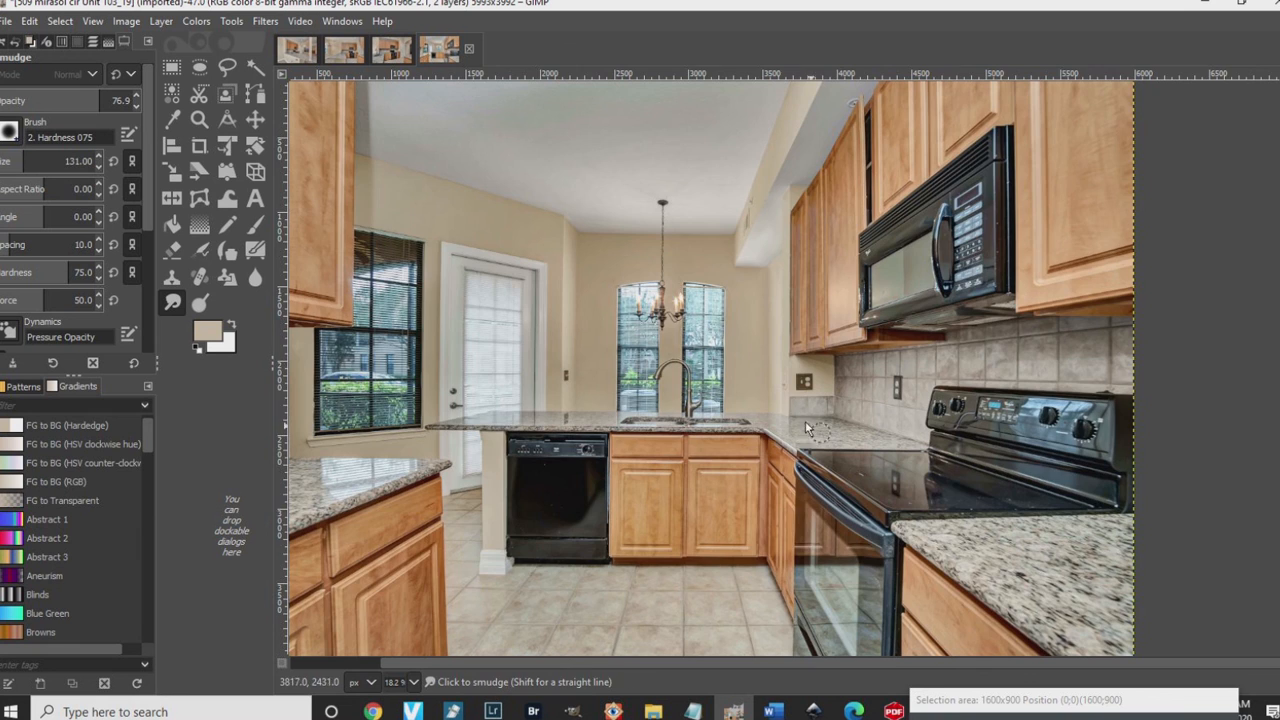
pyautogui.keyDown('ctrl'); pyautogui.scroll(-1, 805, 421); pyautogui.keyUp('ctrl')
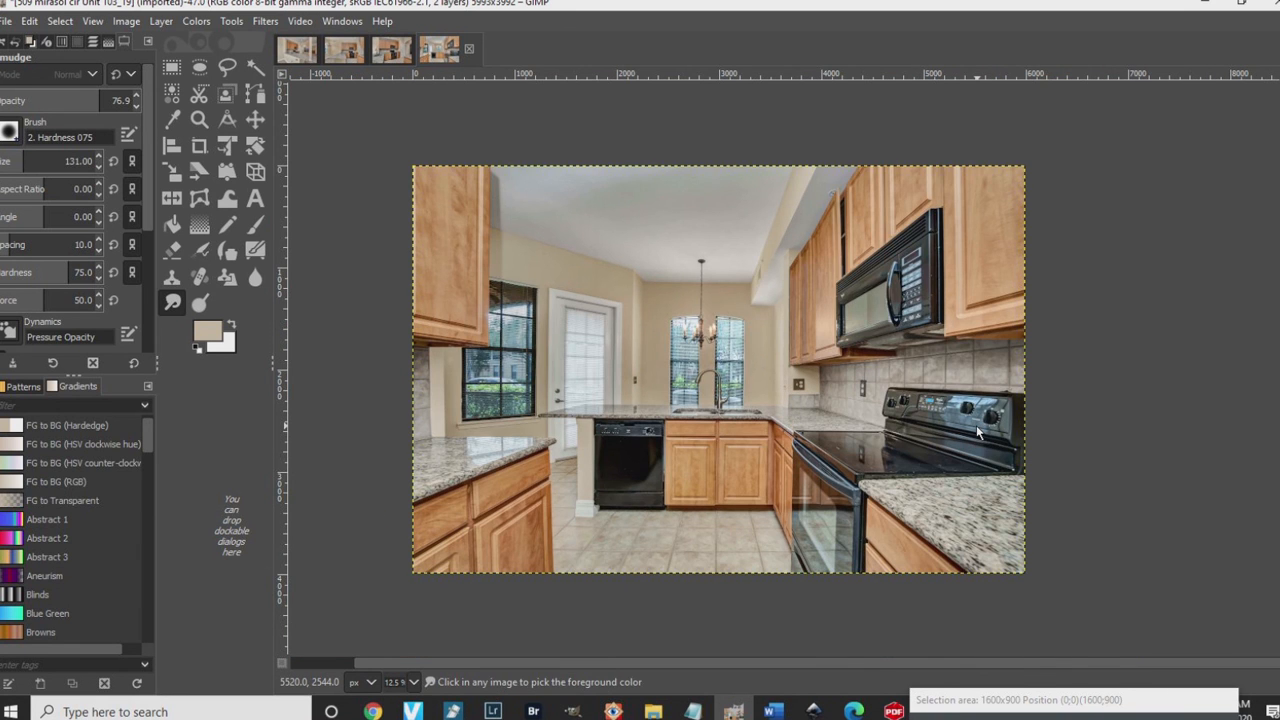
pyautogui.hotkey('ctrl', 'shift', 'e')
pyautogui.press('Return')
pyautogui.press('Return')
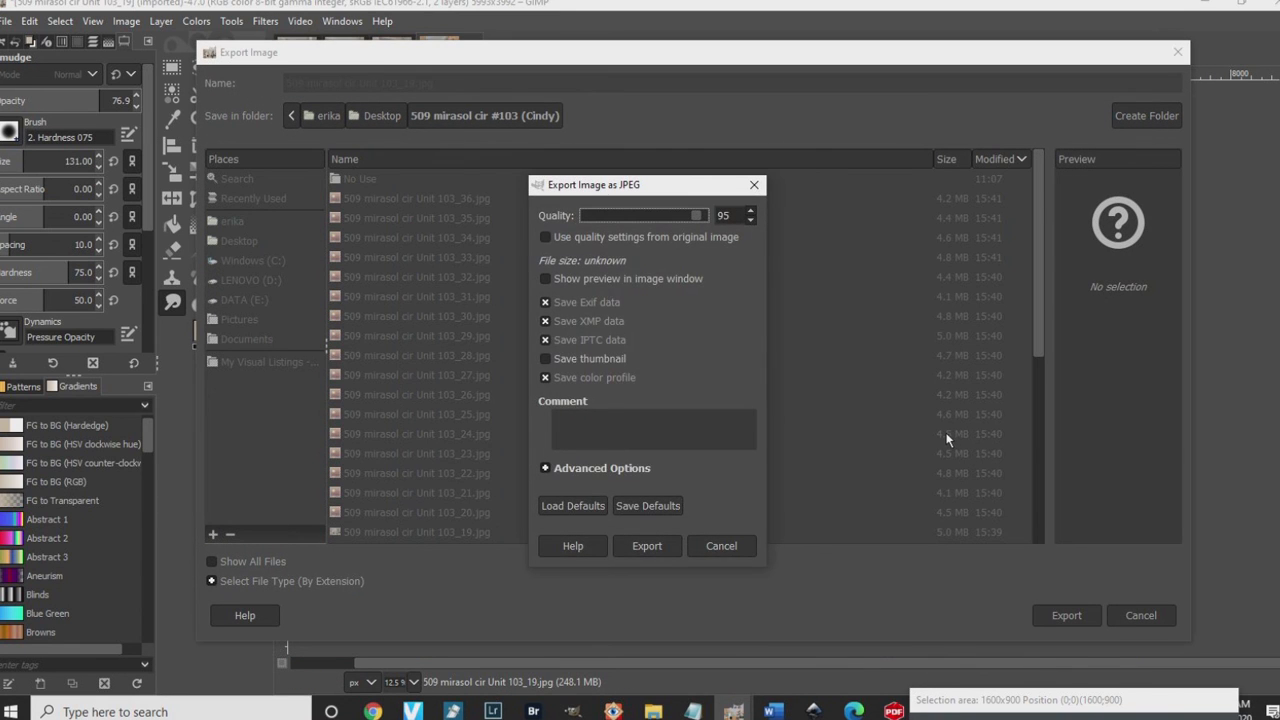
pyautogui.click(671, 546)
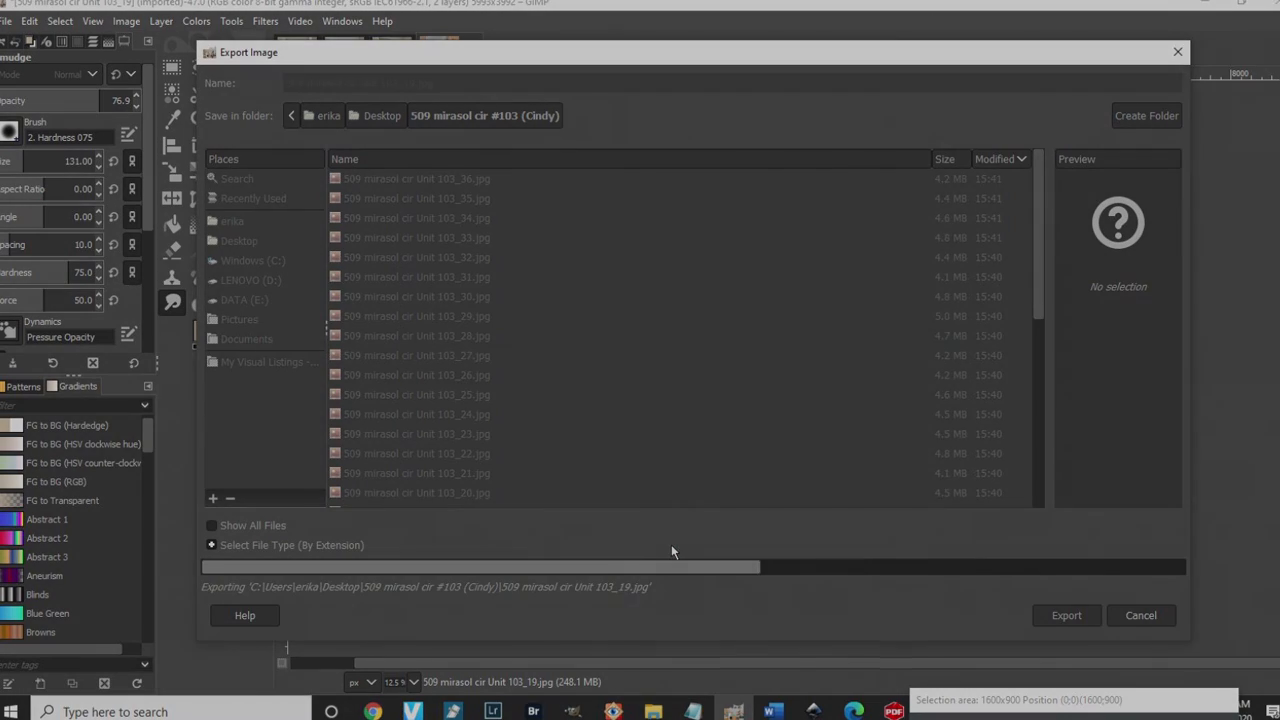